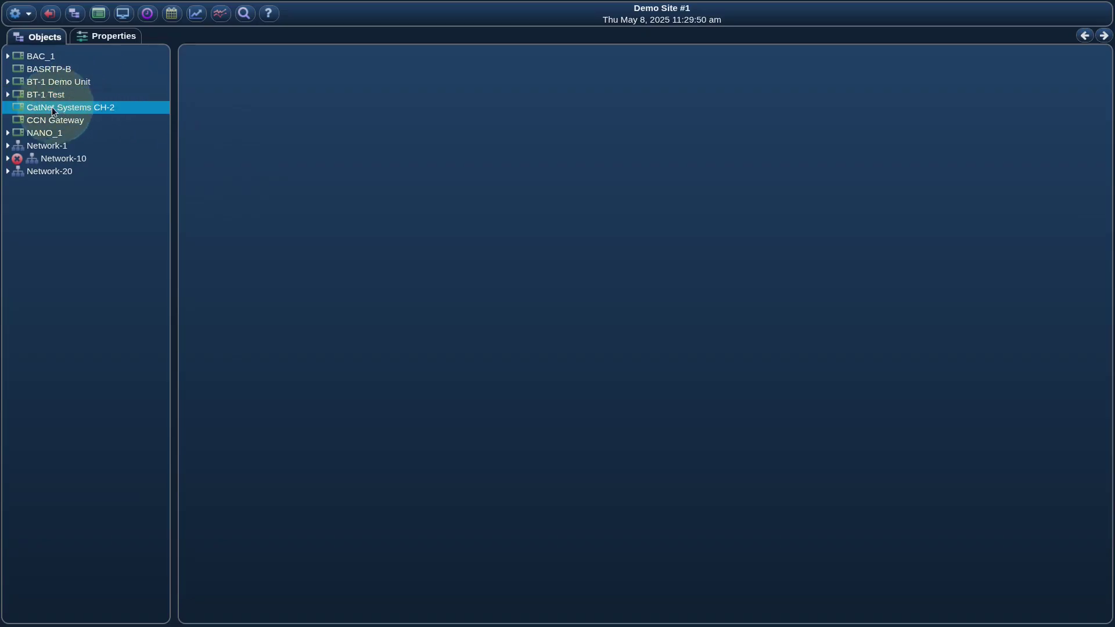
pyautogui.click(125, 145)
pyautogui.click(110, 94)
pyautogui.click(68, 122)
pyautogui.click(145, 144)
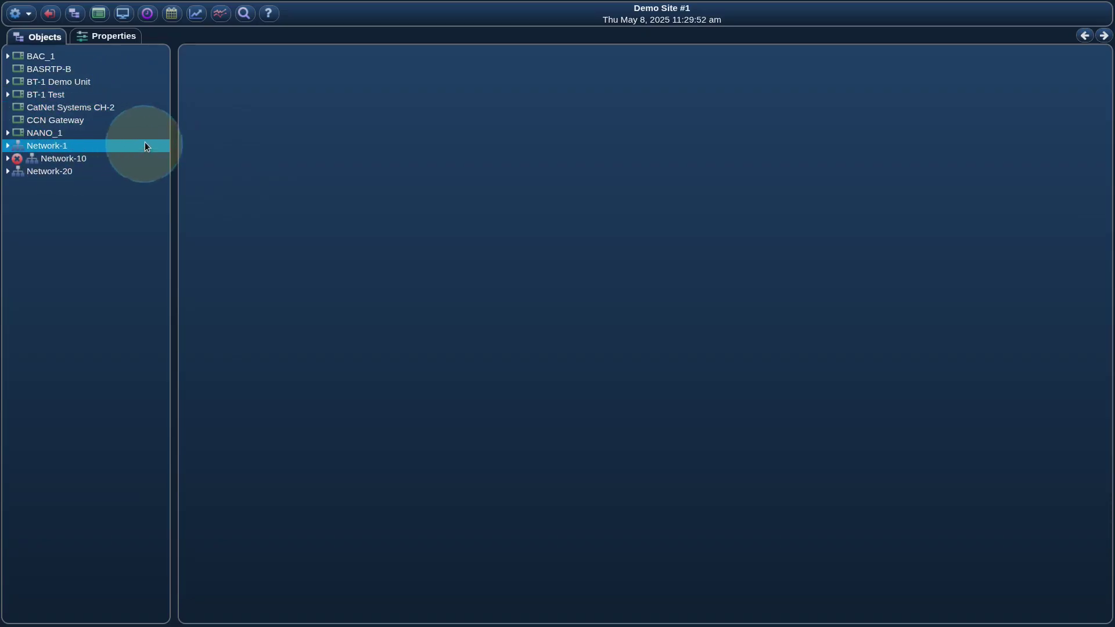
pyautogui.click(99, 95)
pyautogui.click(110, 157)
pyautogui.click(155, 145)
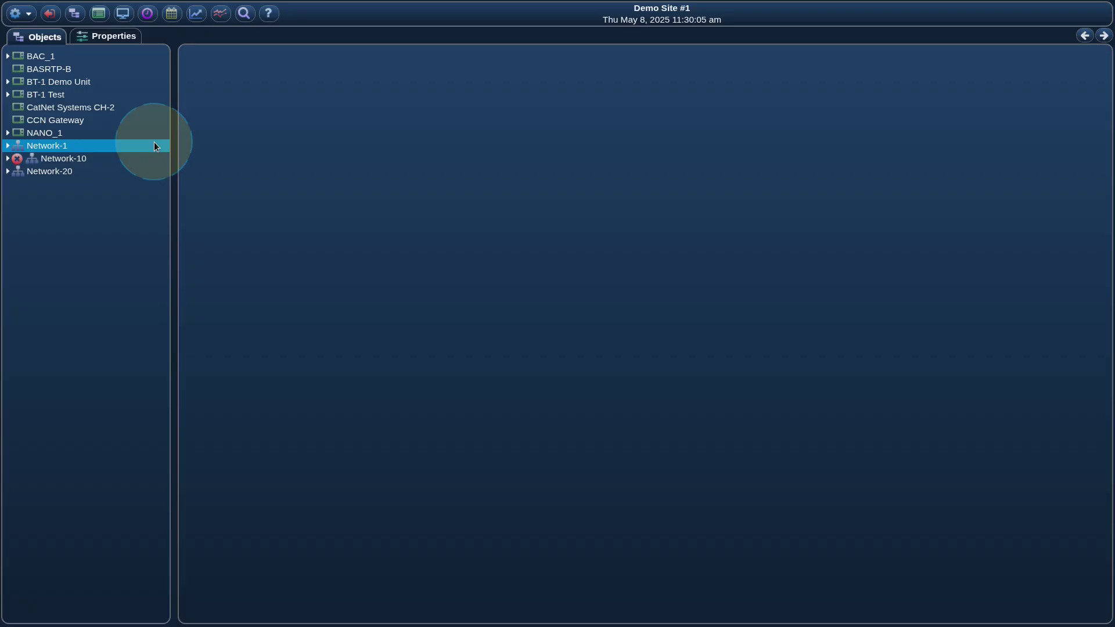
pyautogui.click(117, 108)
pyautogui.click(51, 56)
pyautogui.click(49, 80)
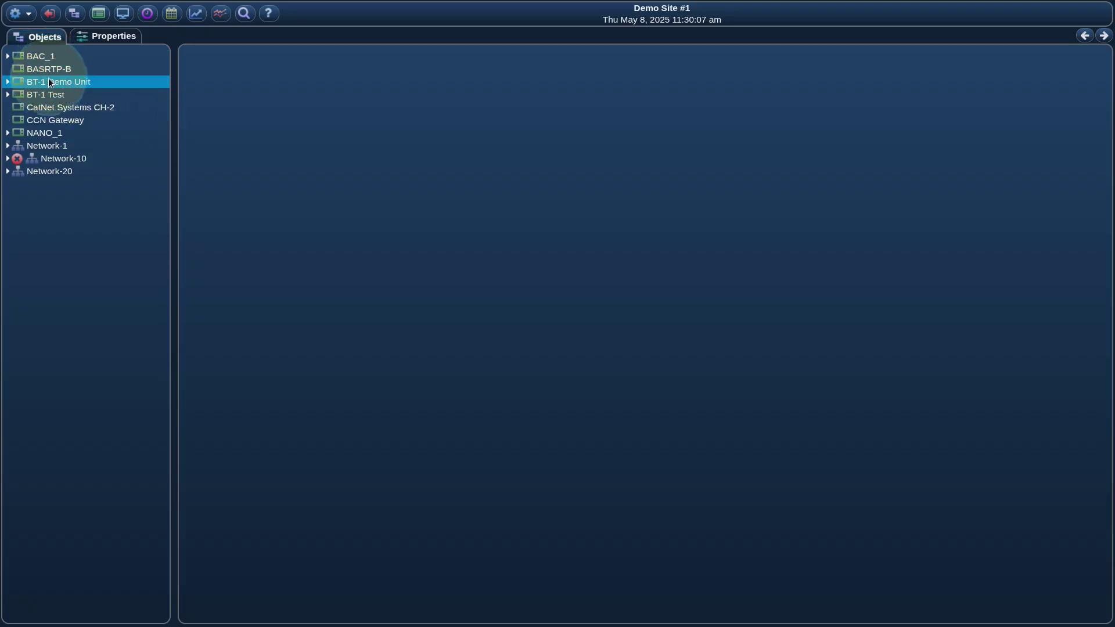
pyautogui.click(42, 122)
pyautogui.click(43, 95)
pyautogui.click(46, 58)
pyautogui.click(40, 83)
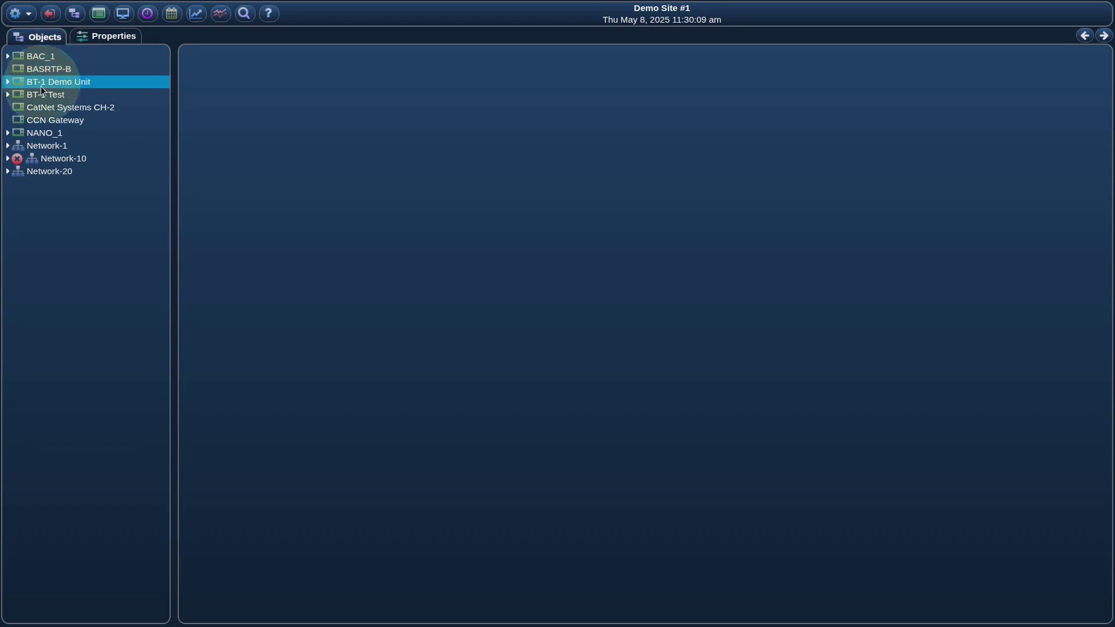
pyautogui.click(38, 122)
pyautogui.click(42, 81)
pyautogui.click(42, 69)
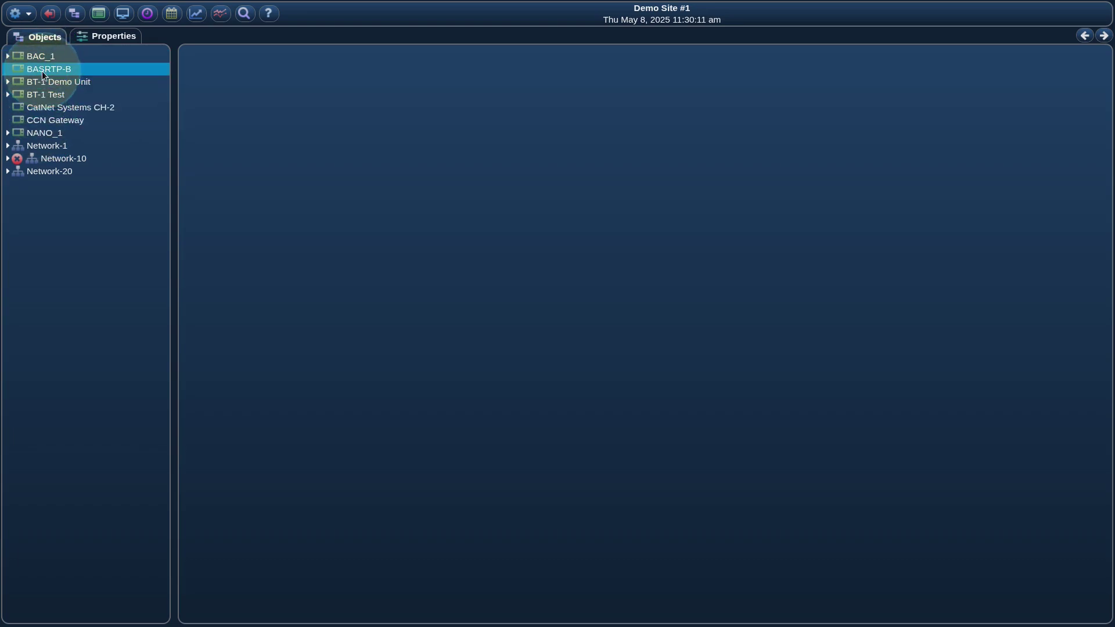
pyautogui.click(55, 118)
# Expand Network-1 in the object tree to view its devices and collapse it again
pyautogui.click(53, 143)
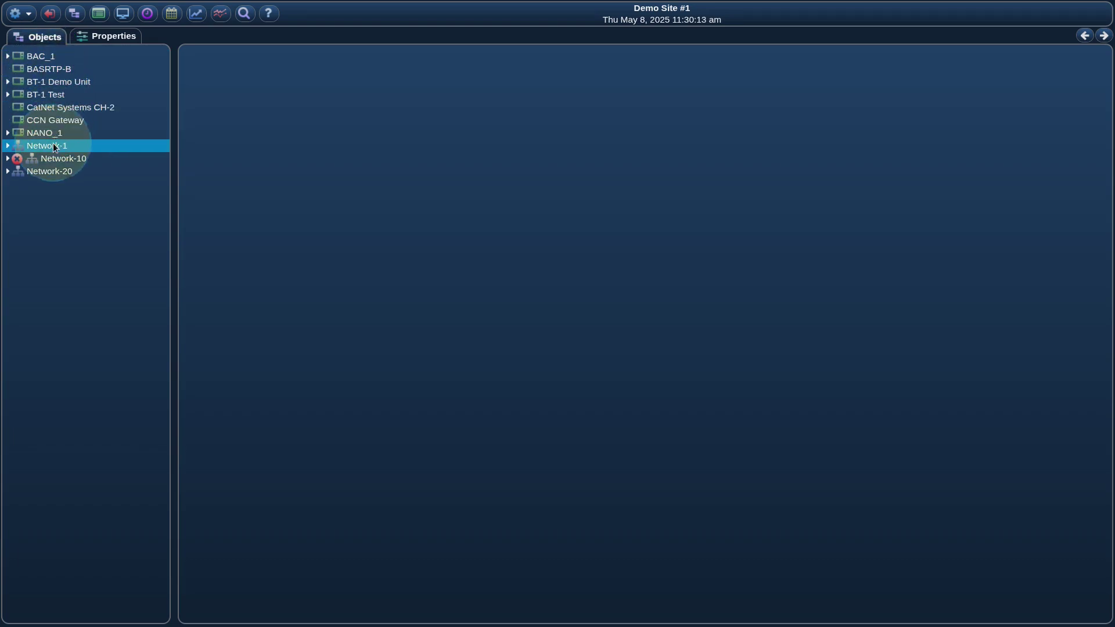
pyautogui.doubleClick(53, 143)
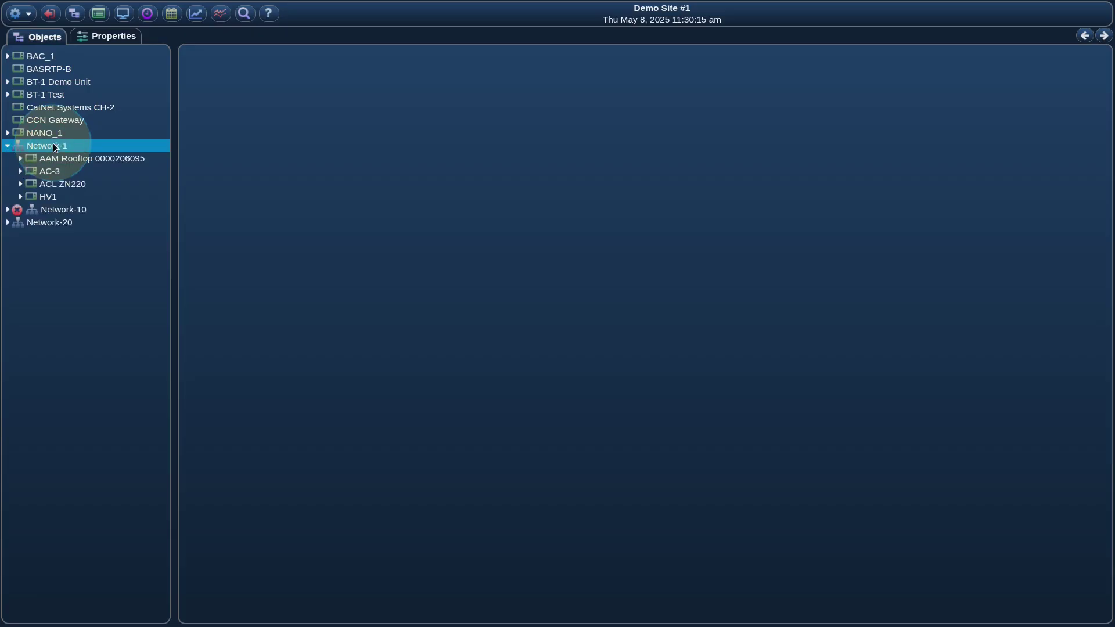
pyautogui.doubleClick(54, 145)
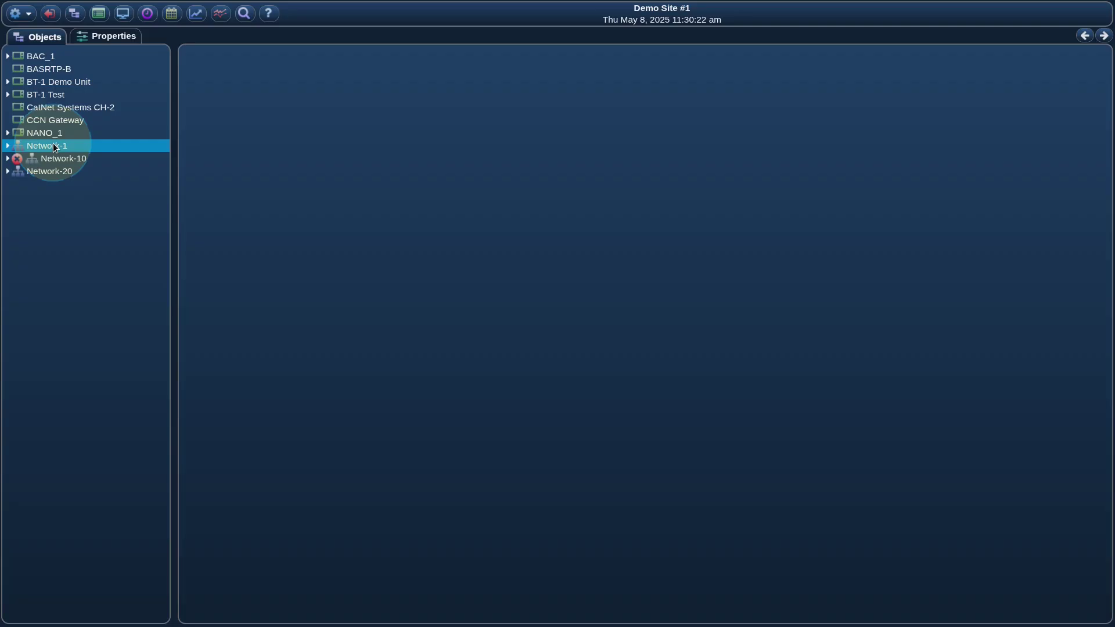
# Expand Network-10 and open the communication status of its M2 6 device
pyautogui.click(50, 161)
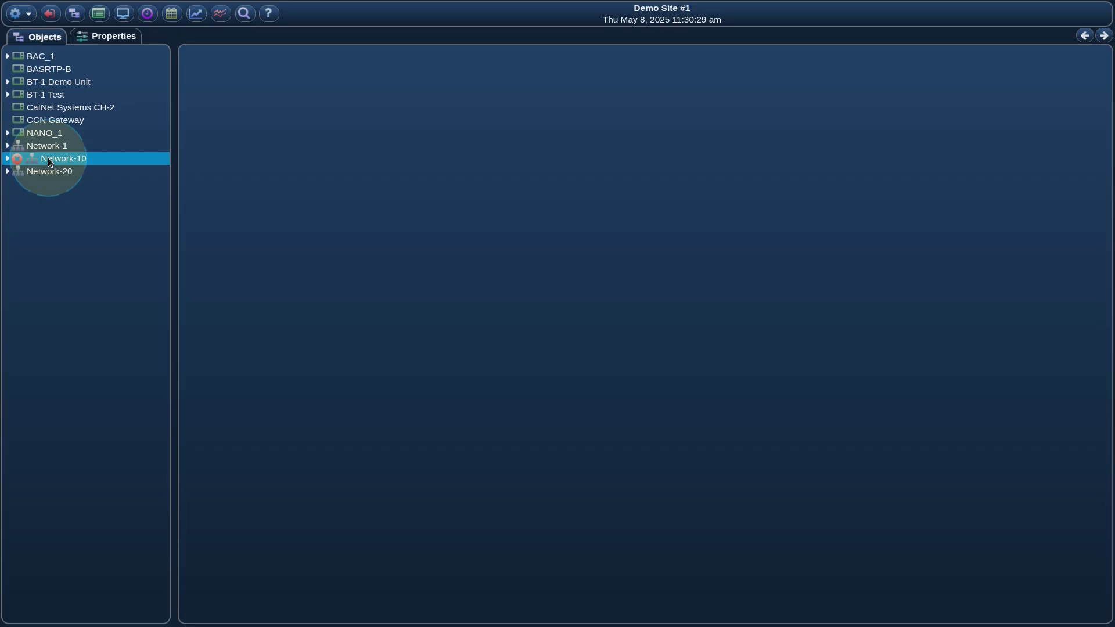
pyautogui.doubleClick(49, 158)
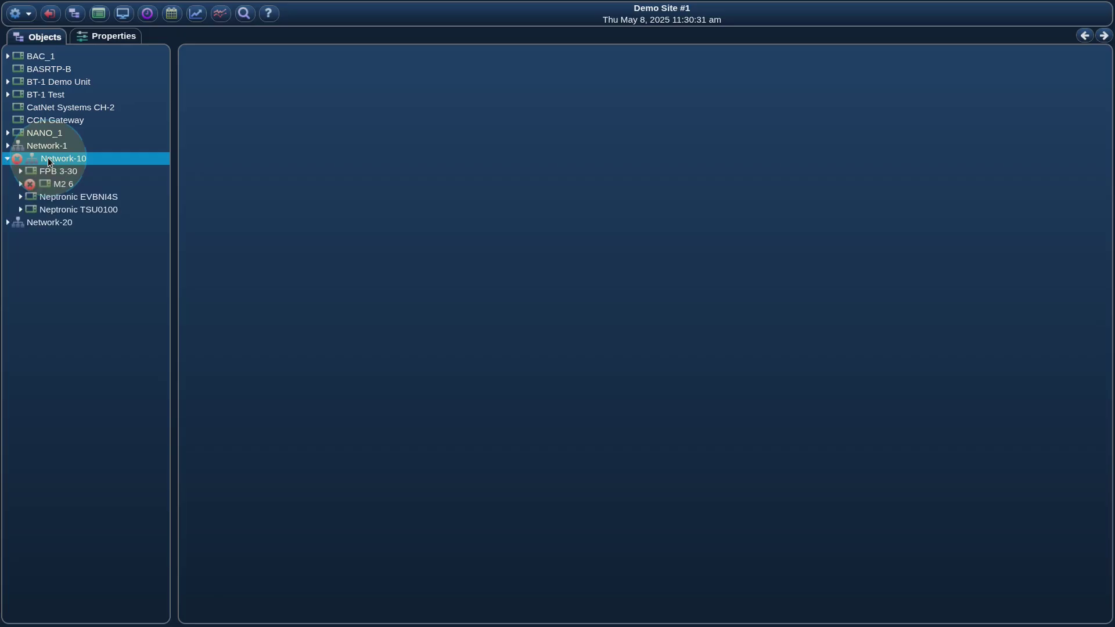
pyautogui.click(65, 186)
pyautogui.rightClick(65, 186)
pyautogui.moveTo(117, 195)
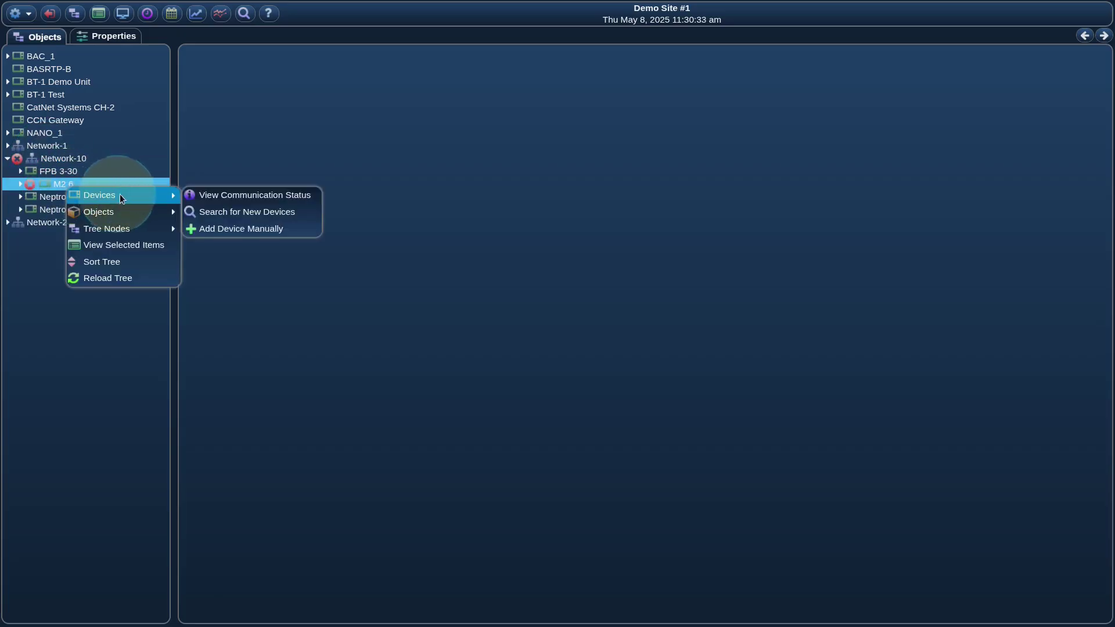
pyautogui.click(205, 197)
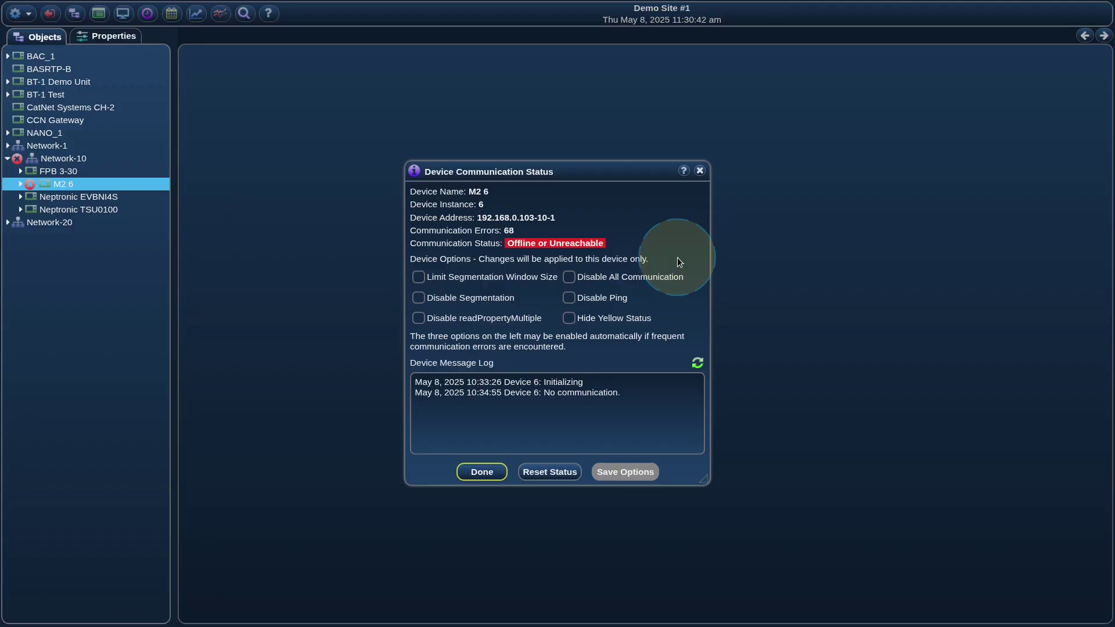
# Disable all communication for the M2 6 device, save the options, and collapse Network-10
pyautogui.click(643, 278)
pyautogui.click(624, 471)
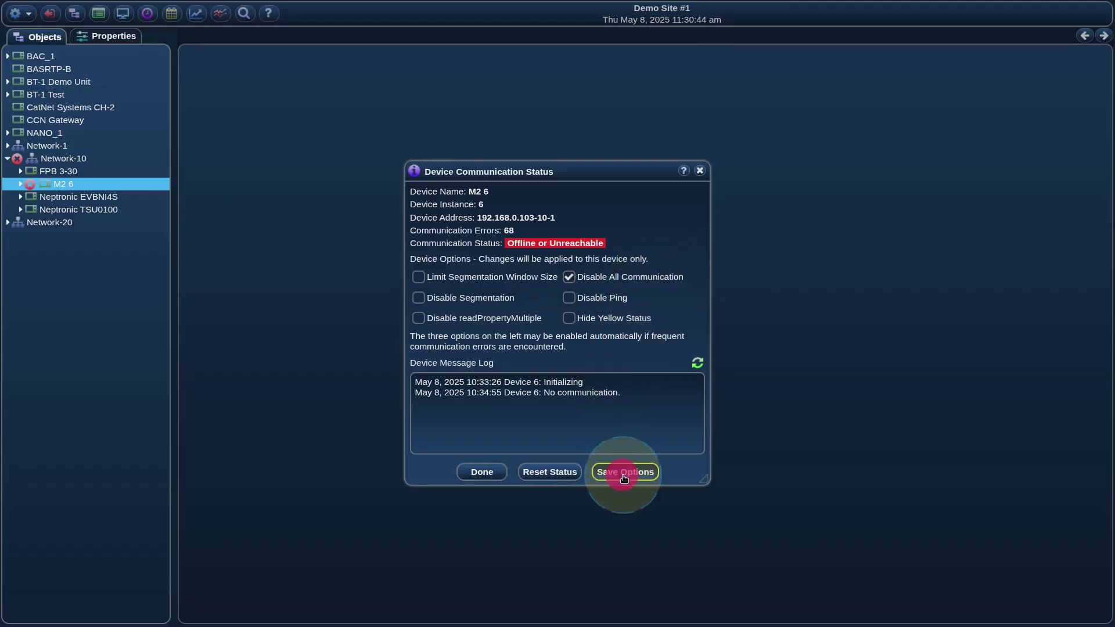
pyautogui.click(567, 347)
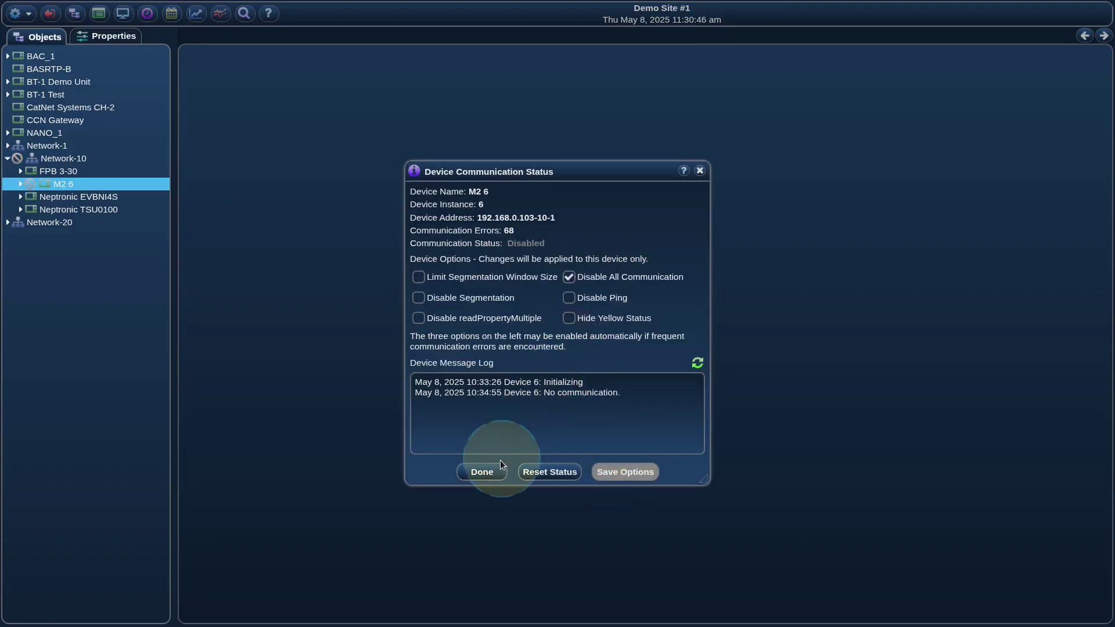
pyautogui.click(485, 471)
pyautogui.click(56, 159)
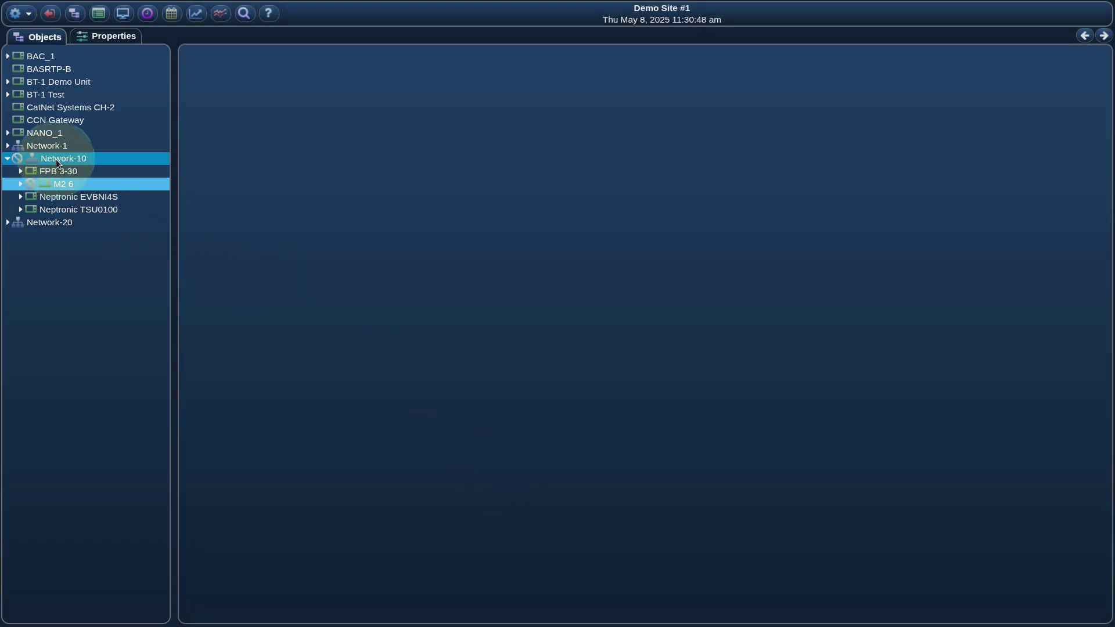
pyautogui.doubleClick(54, 159)
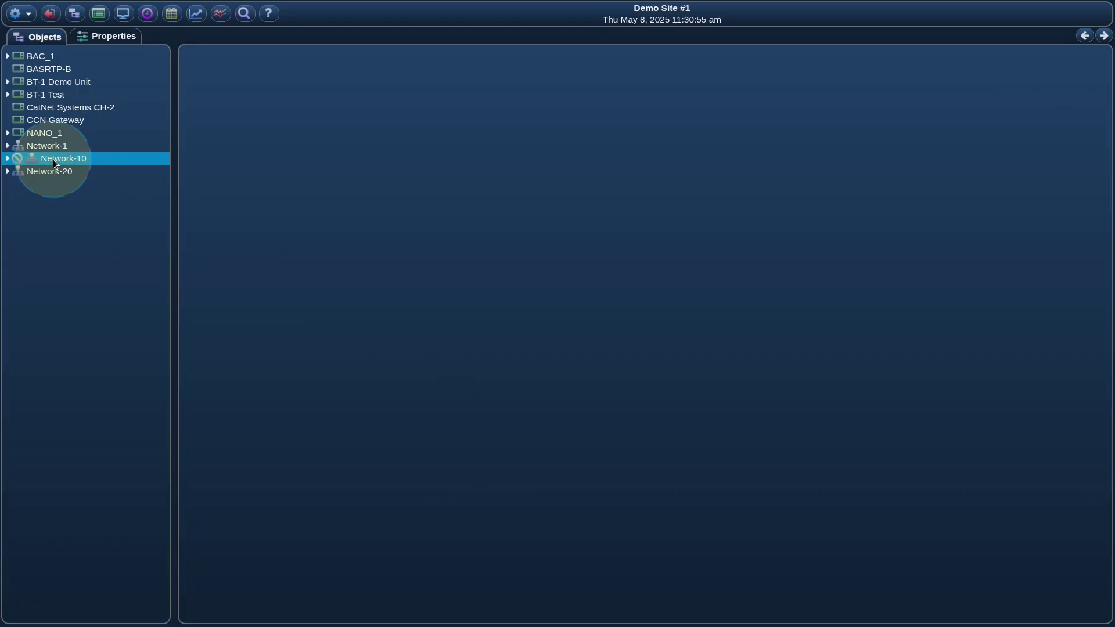
# Expand the Analog Outputs of device BAC_1 and open AO_01 for editing
pyautogui.doubleClick(57, 57)
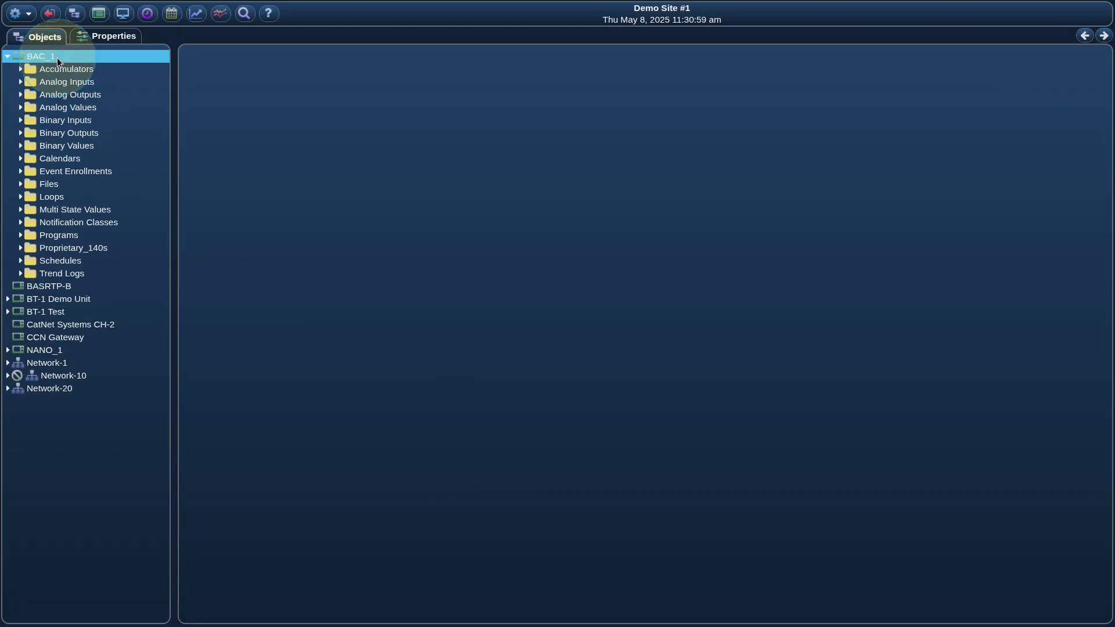
pyautogui.doubleClick(85, 95)
pyautogui.click(92, 107)
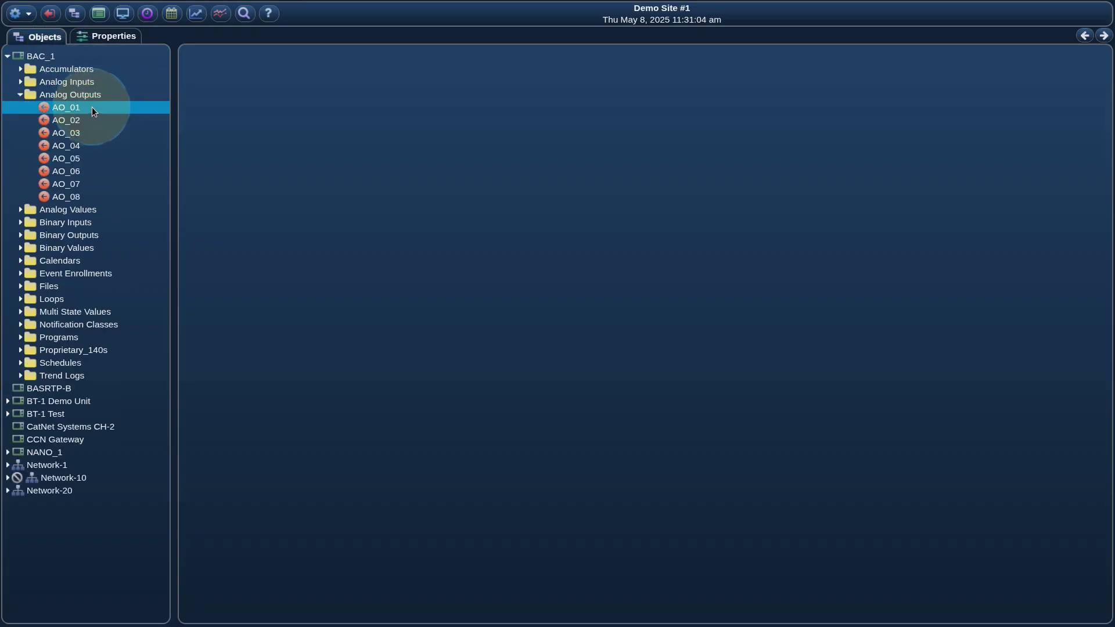
pyautogui.doubleClick(92, 107)
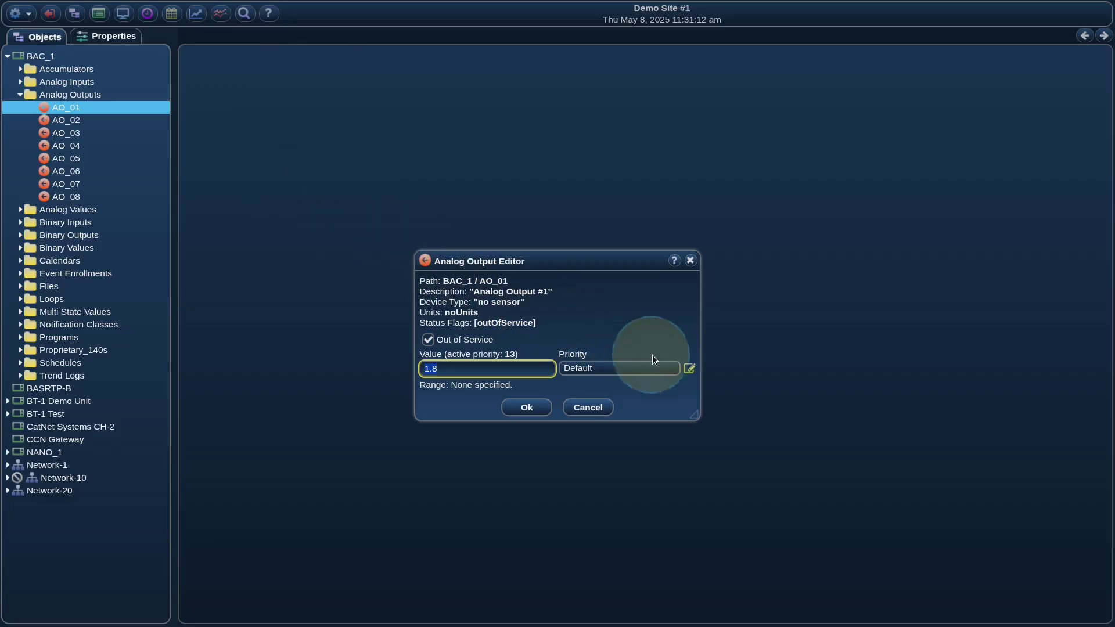
# Relinquish the priority 13 value in AO_01's priority array and accept the analog output's settings
pyautogui.click(689, 370)
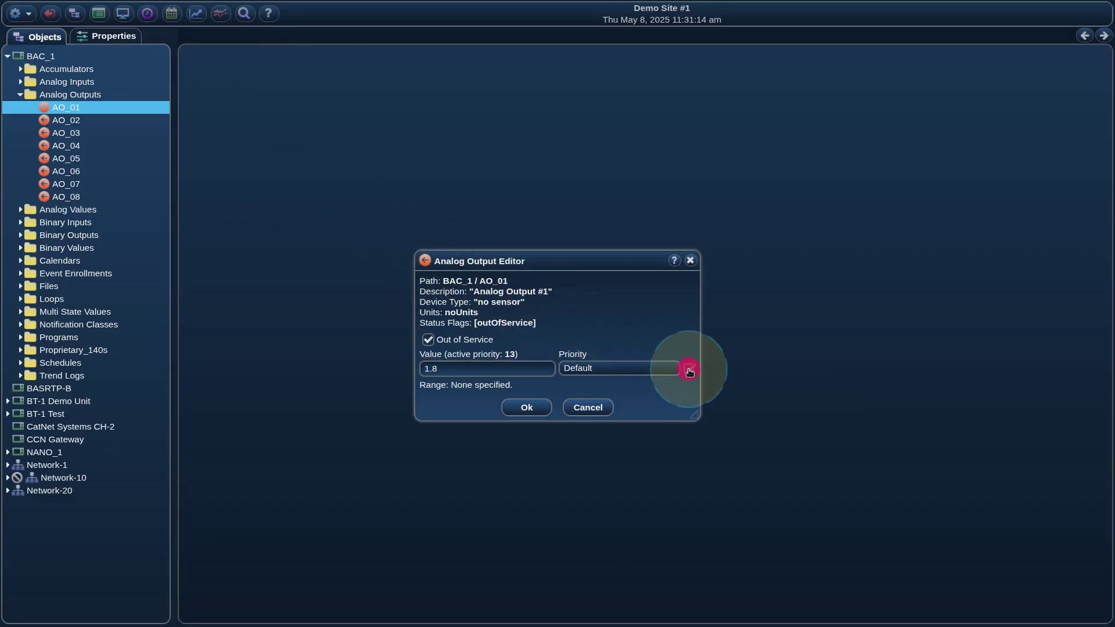
pyautogui.scroll(-3, 675, 355)
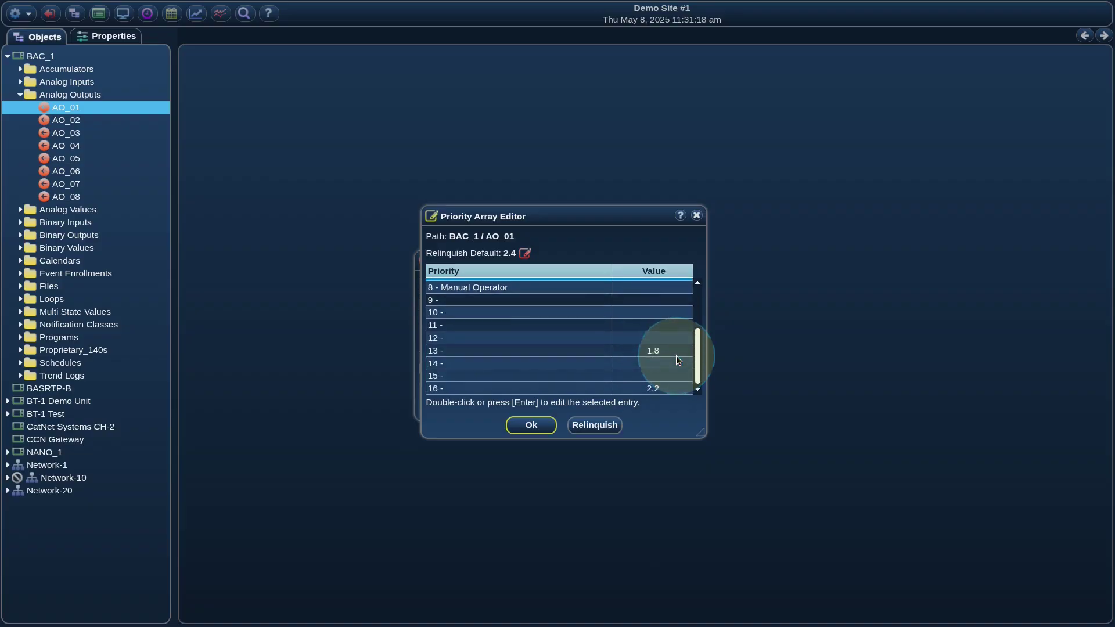
pyautogui.click(676, 356)
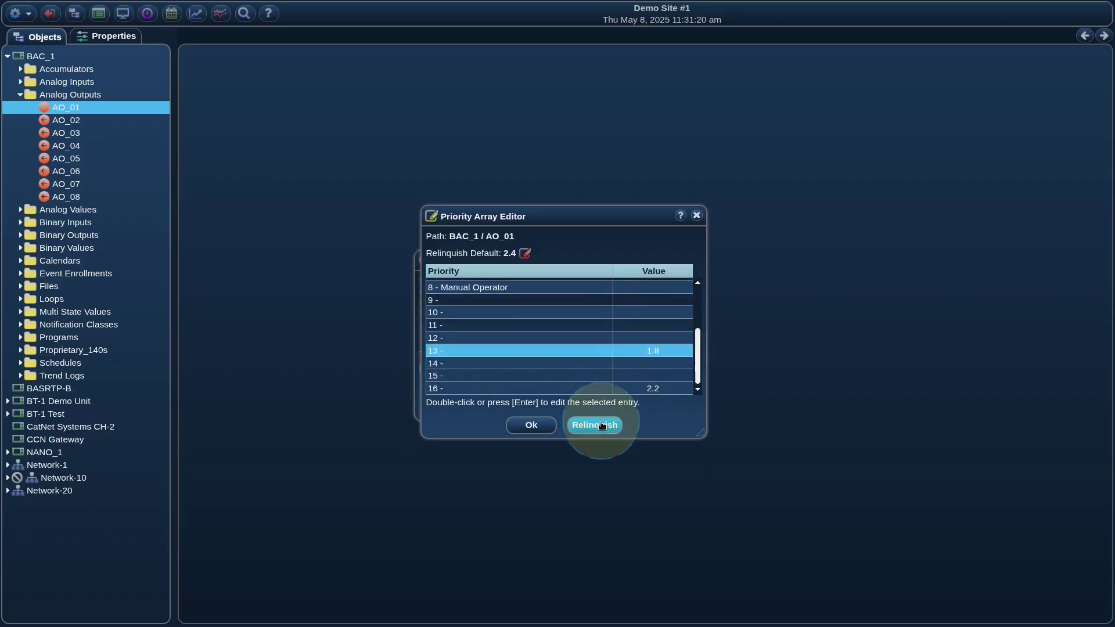
pyautogui.click(594, 425)
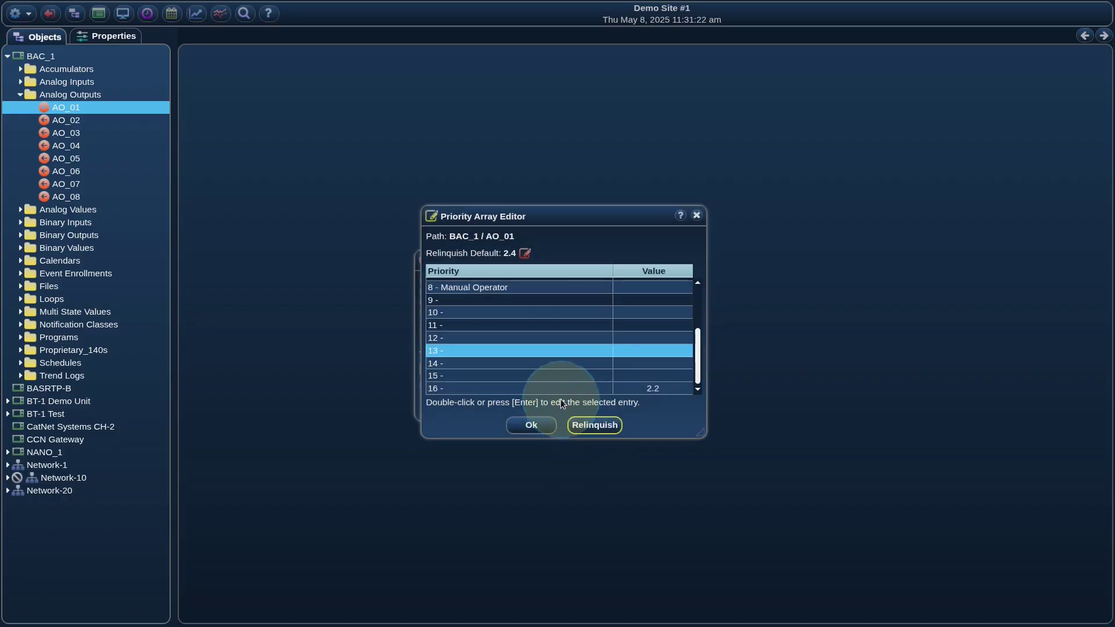
pyautogui.click(531, 425)
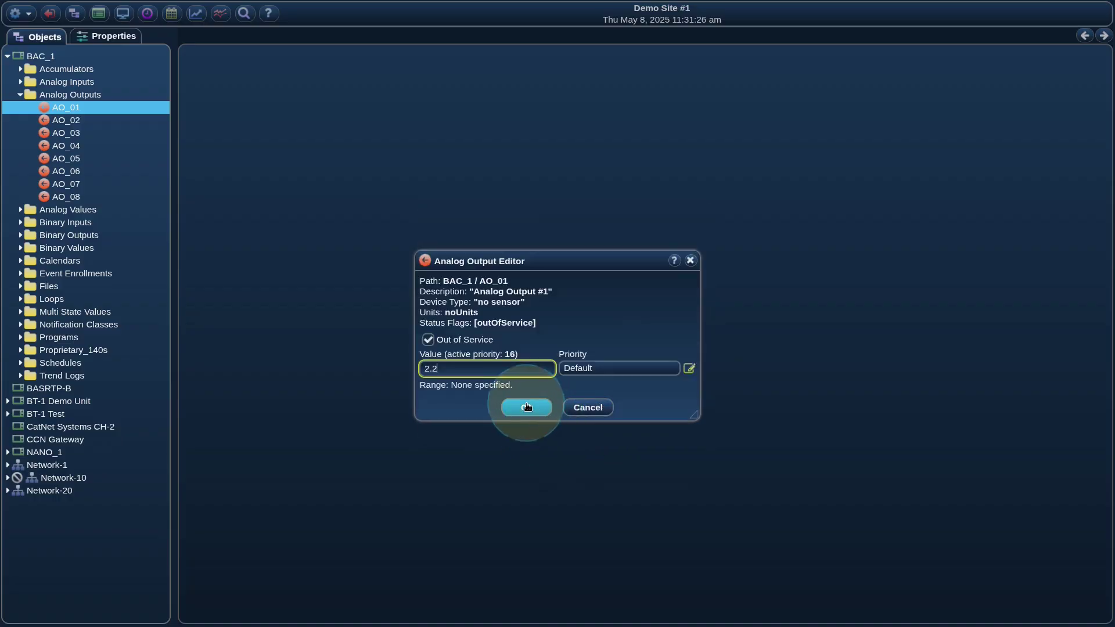
pyautogui.click(527, 407)
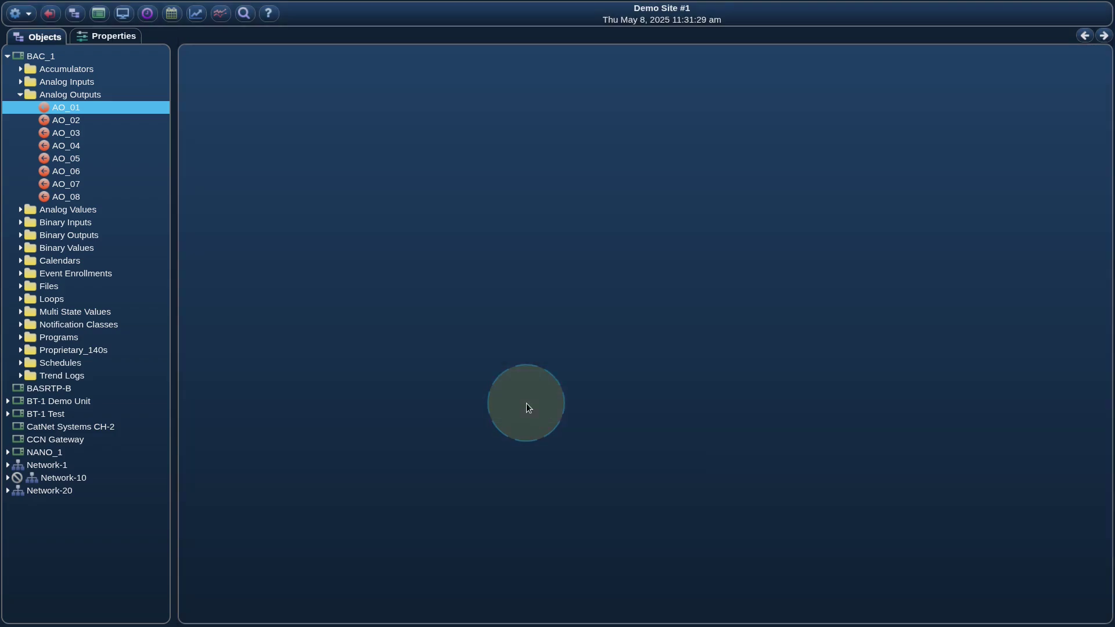
# Create a quick report of BAC_1's analog outputs and add binary outputs BO_09 and BO_10 to it
pyautogui.rightClick(84, 94)
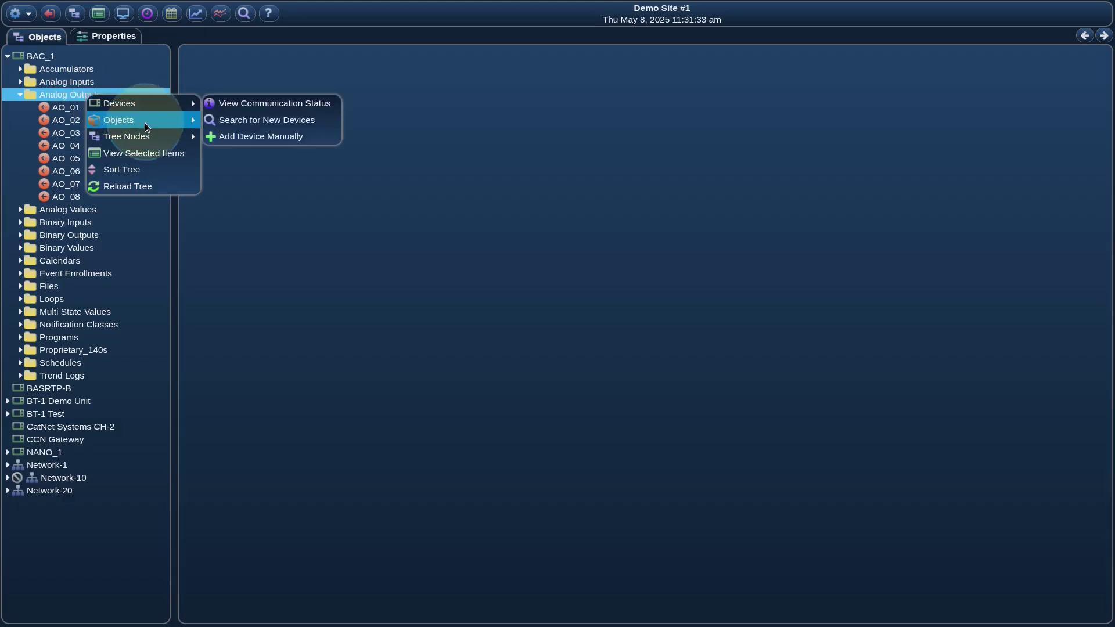
pyautogui.click(165, 154)
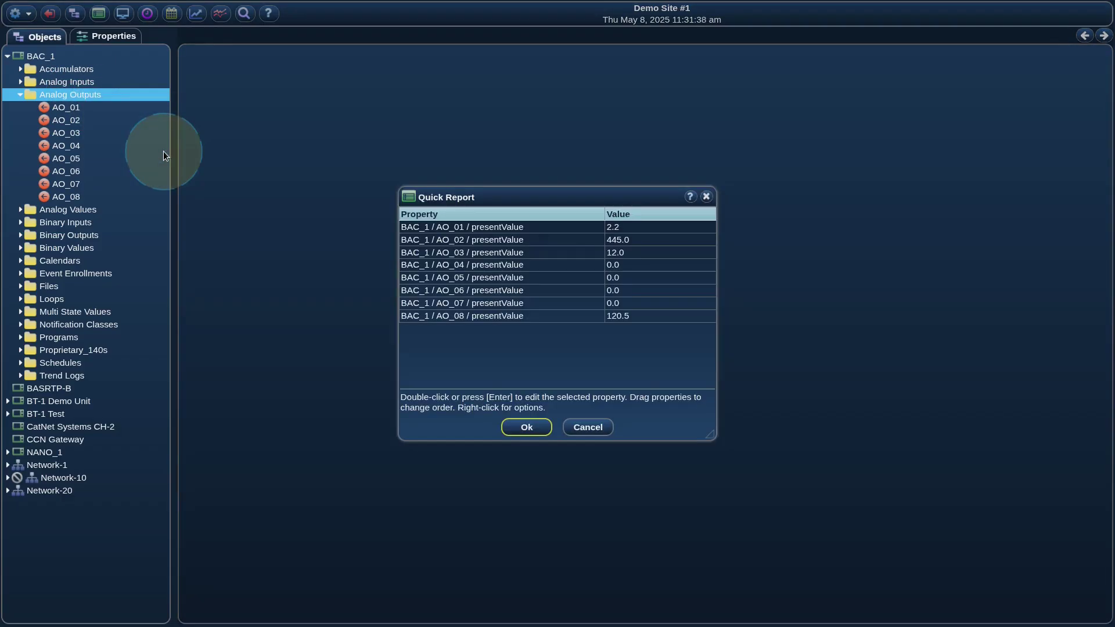
pyautogui.doubleClick(107, 237)
pyautogui.click(101, 252)
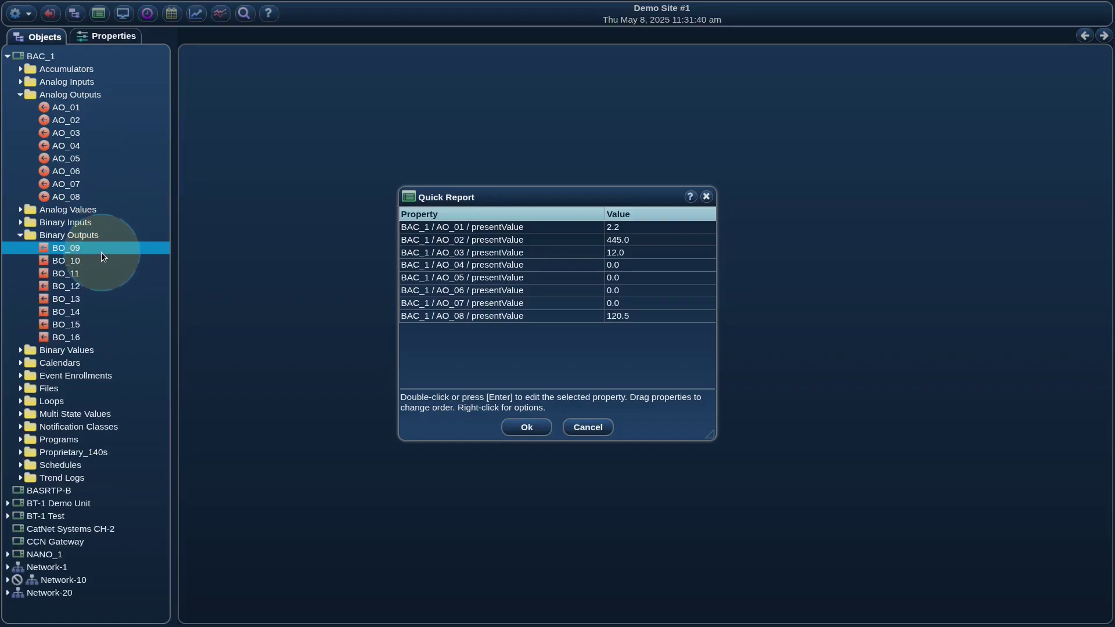
pyautogui.moveTo(99, 252); pyautogui.dragTo(523, 361)
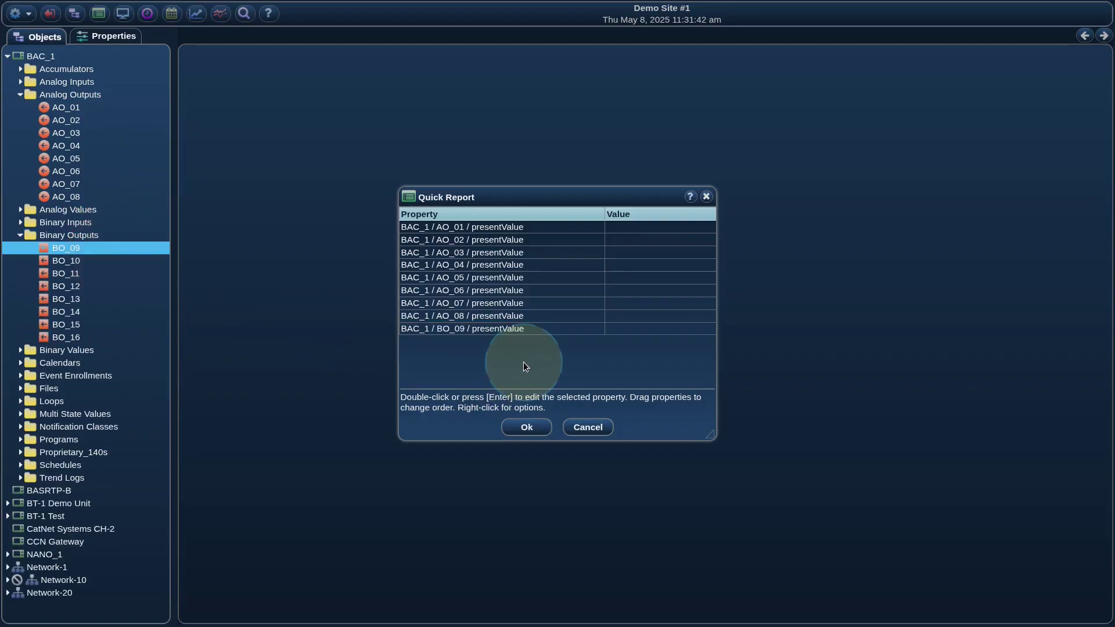
pyautogui.moveTo(103, 260); pyautogui.dragTo(498, 367)
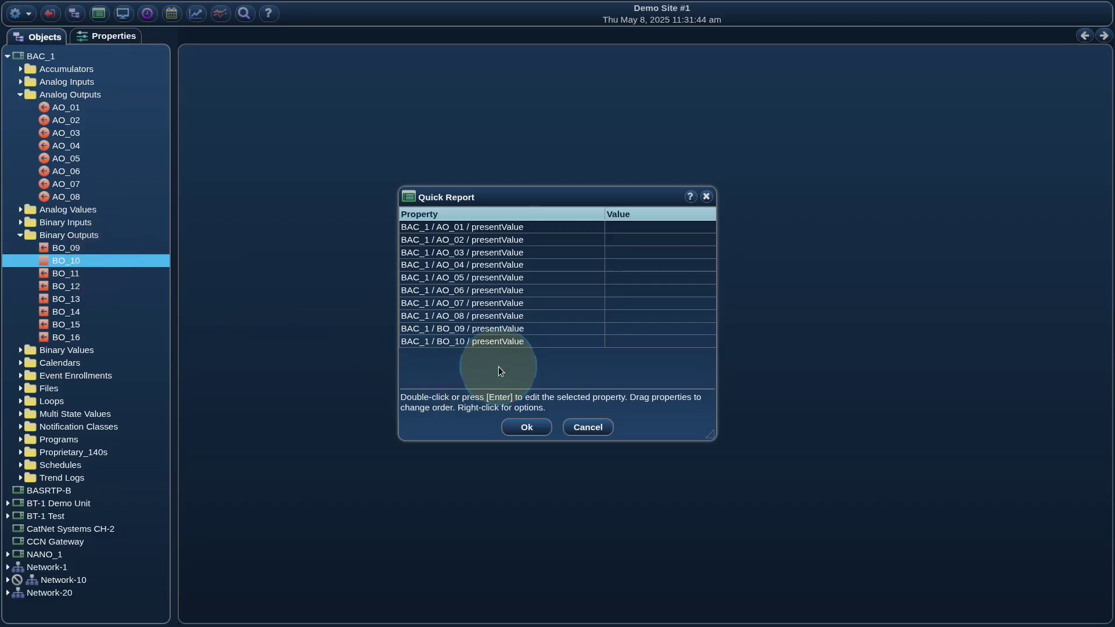
# Save the quick report as QuickReport1 and close it
pyautogui.rightClick(591, 358)
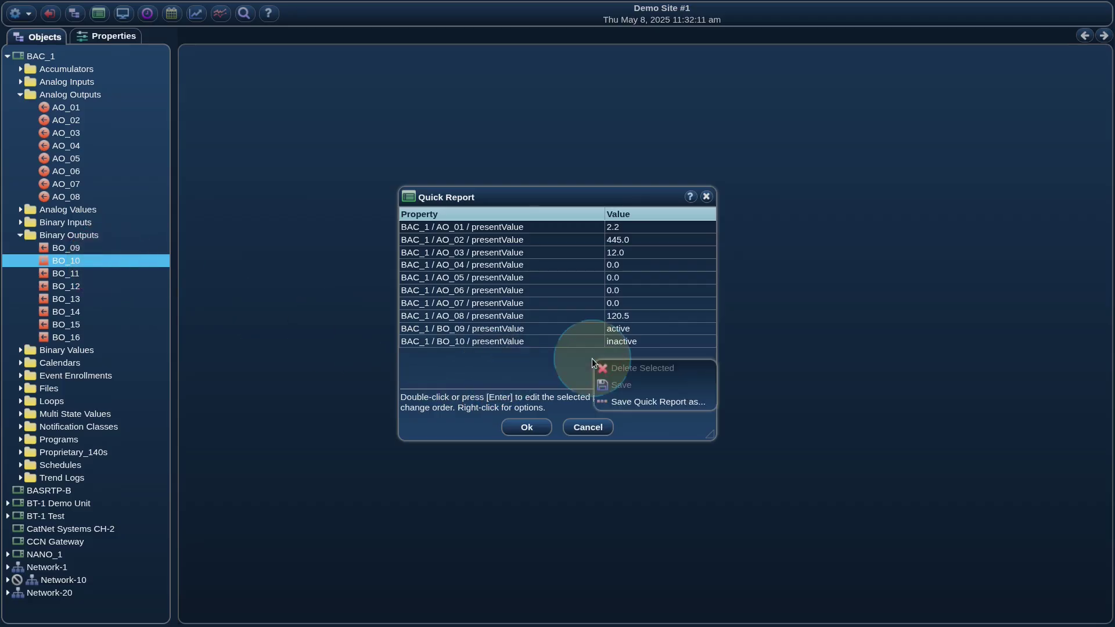
pyautogui.click(624, 400)
pyautogui.click(605, 269)
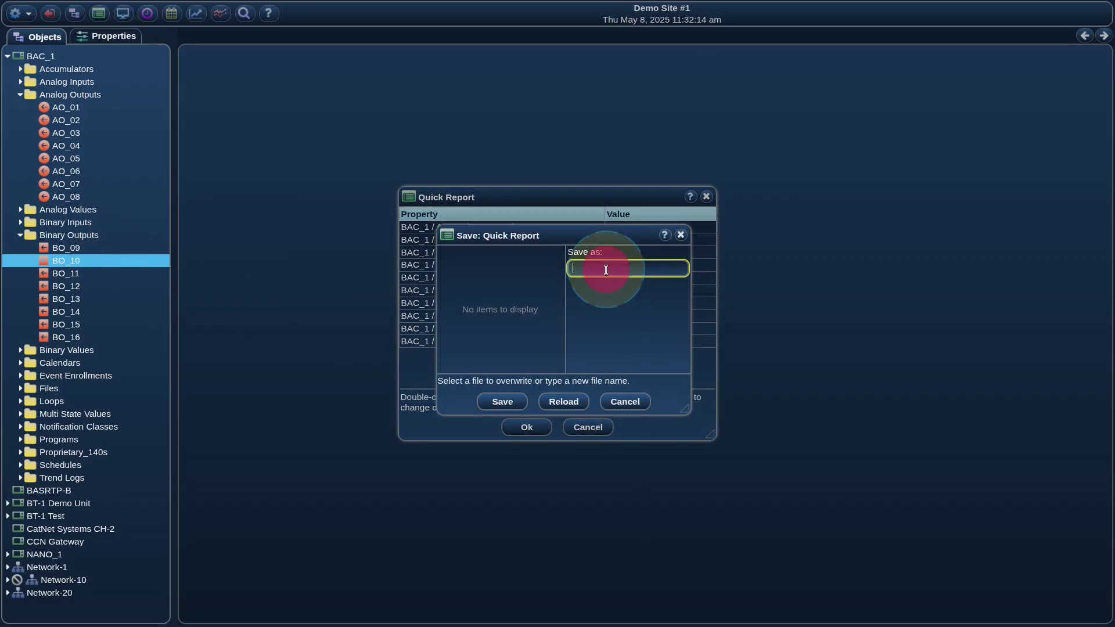
pyautogui.write('QuickReport1')
pyautogui.click(502, 401)
pyautogui.click(525, 427)
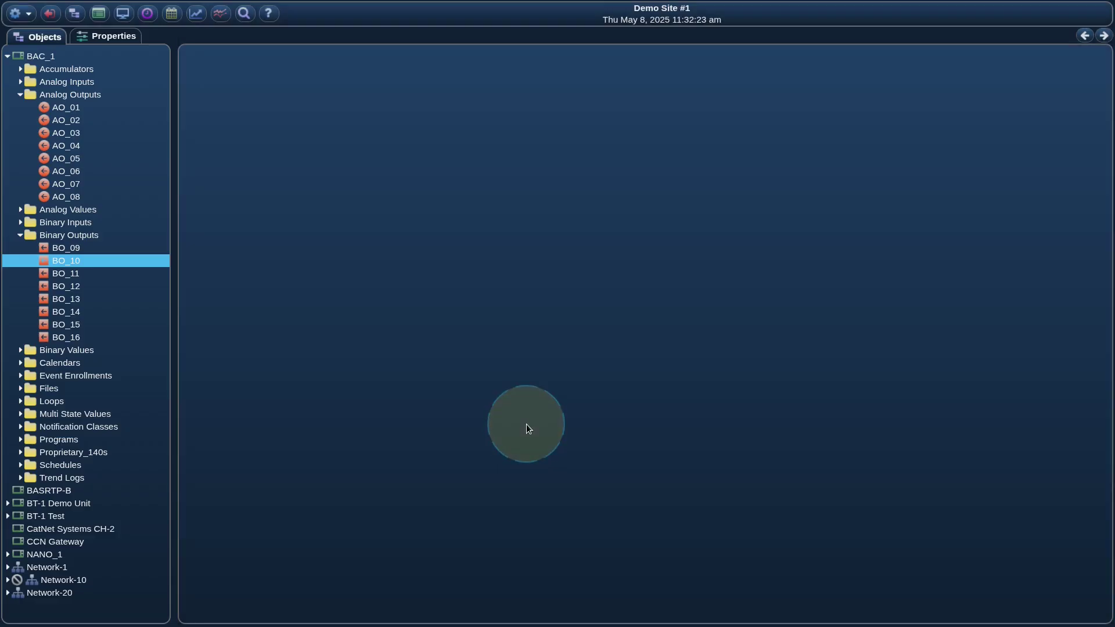
# Load the saved quick report QuickReport1 to view its property values
pyautogui.click(101, 16)
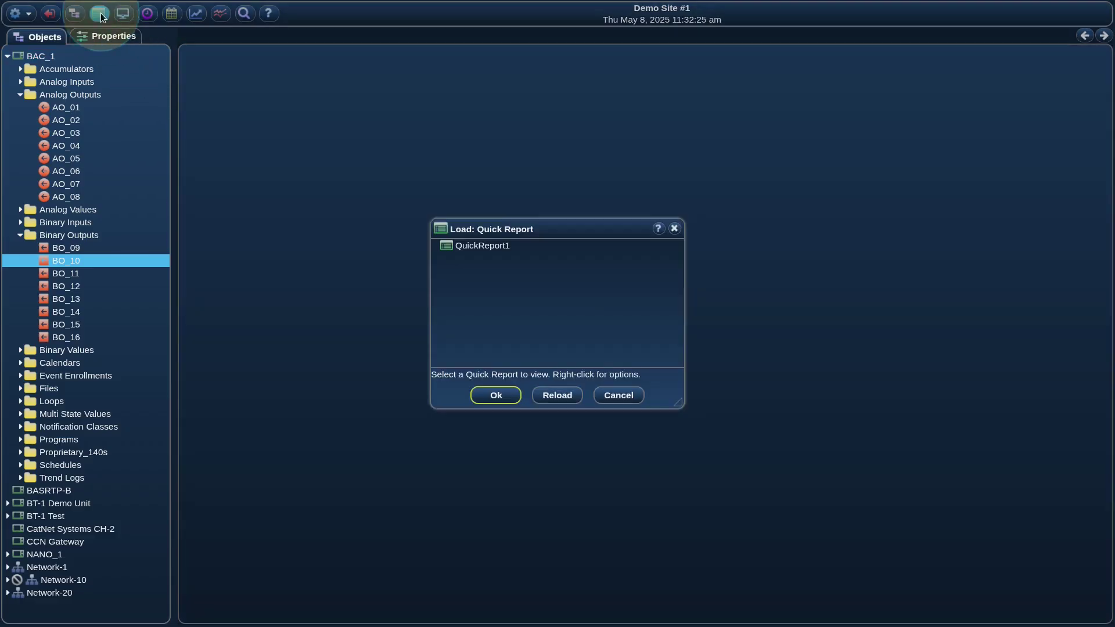
pyautogui.click(487, 245)
pyautogui.doubleClick(489, 245)
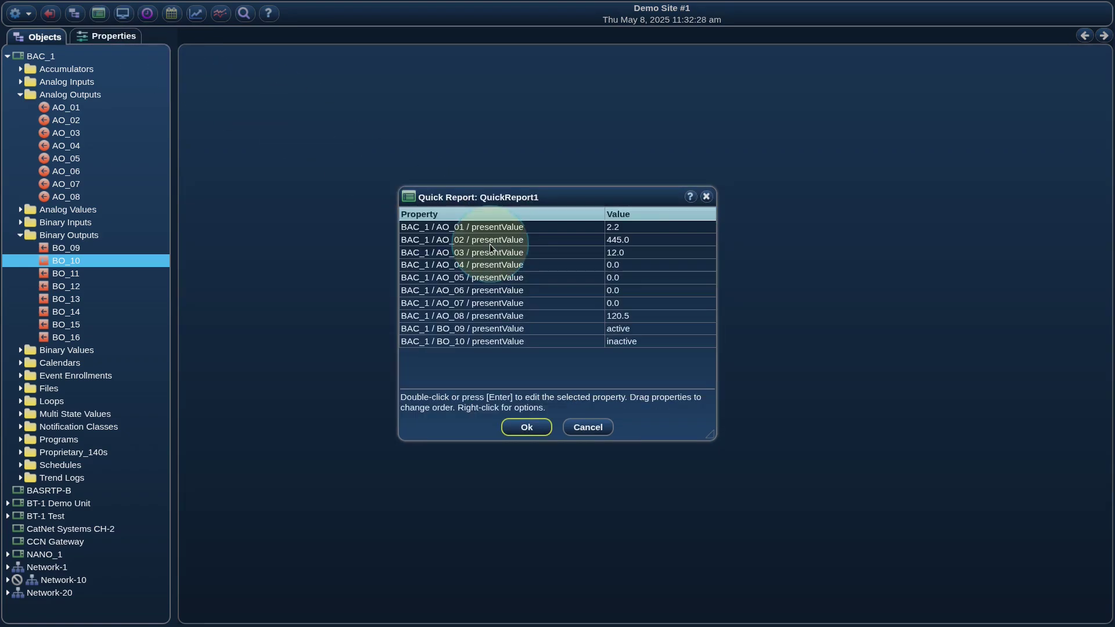
# View AO_08's value editor from the quick report, leave its value untouched, and close the report
pyautogui.click(677, 315)
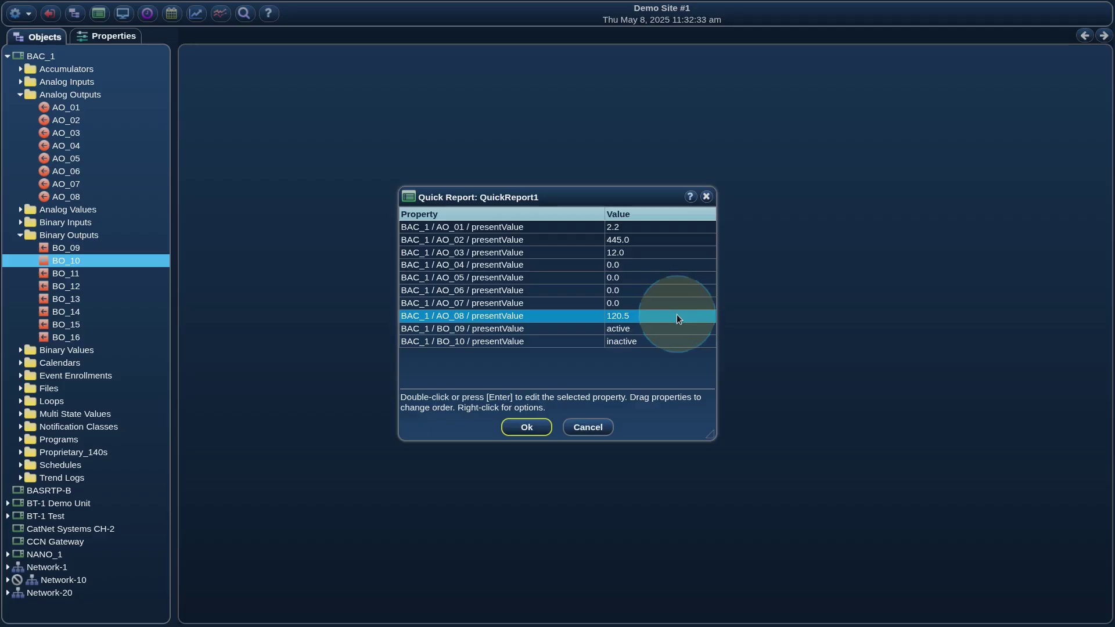
pyautogui.doubleClick(677, 314)
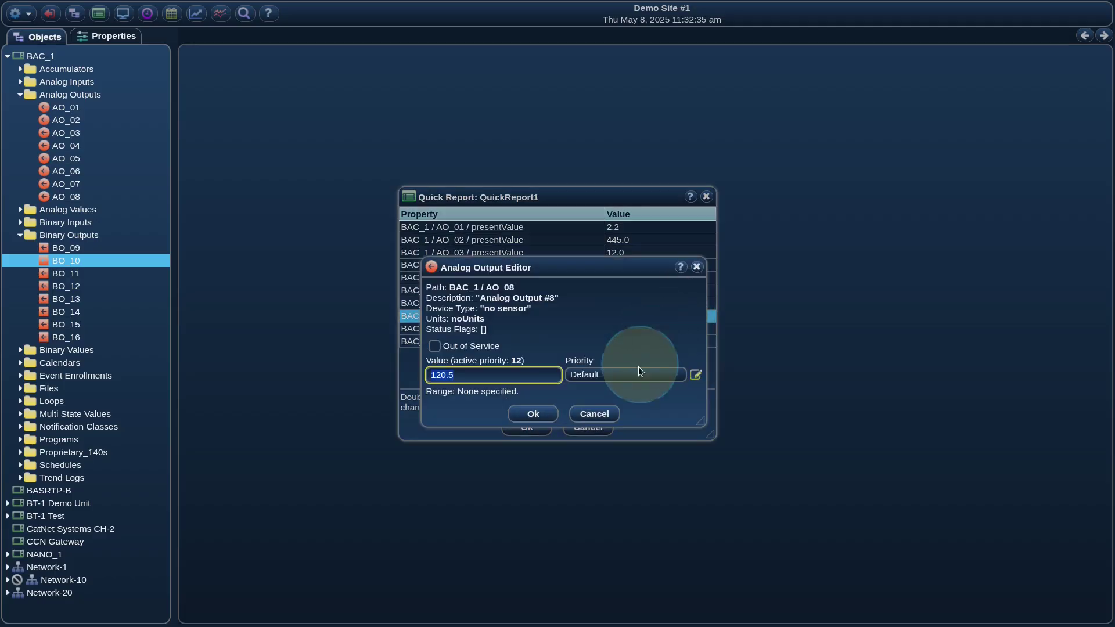
pyautogui.click(606, 416)
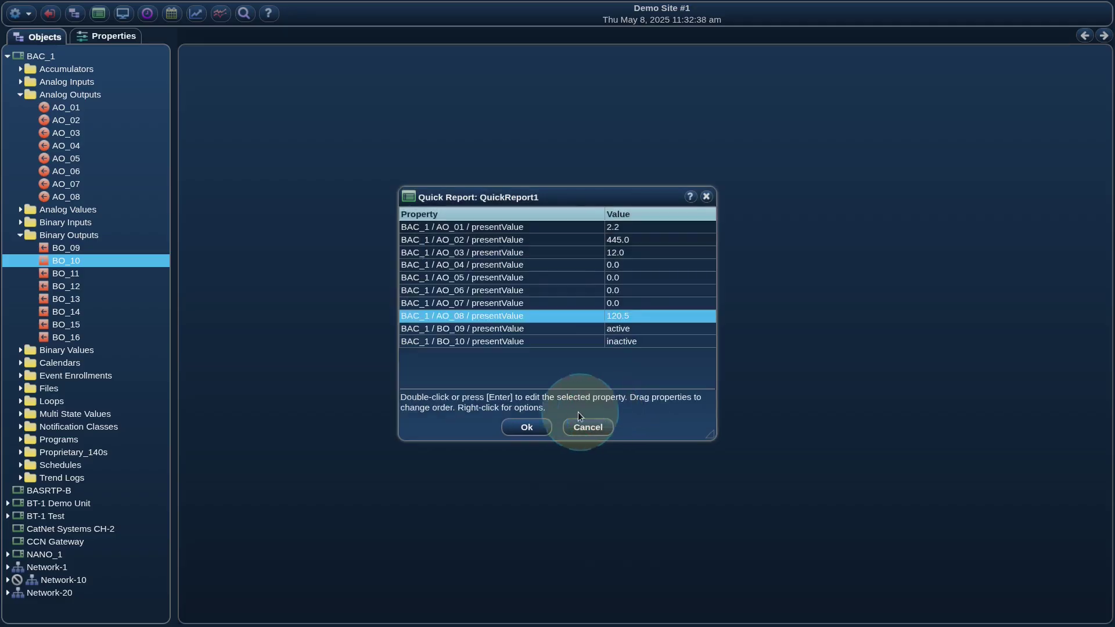
pyautogui.click(532, 428)
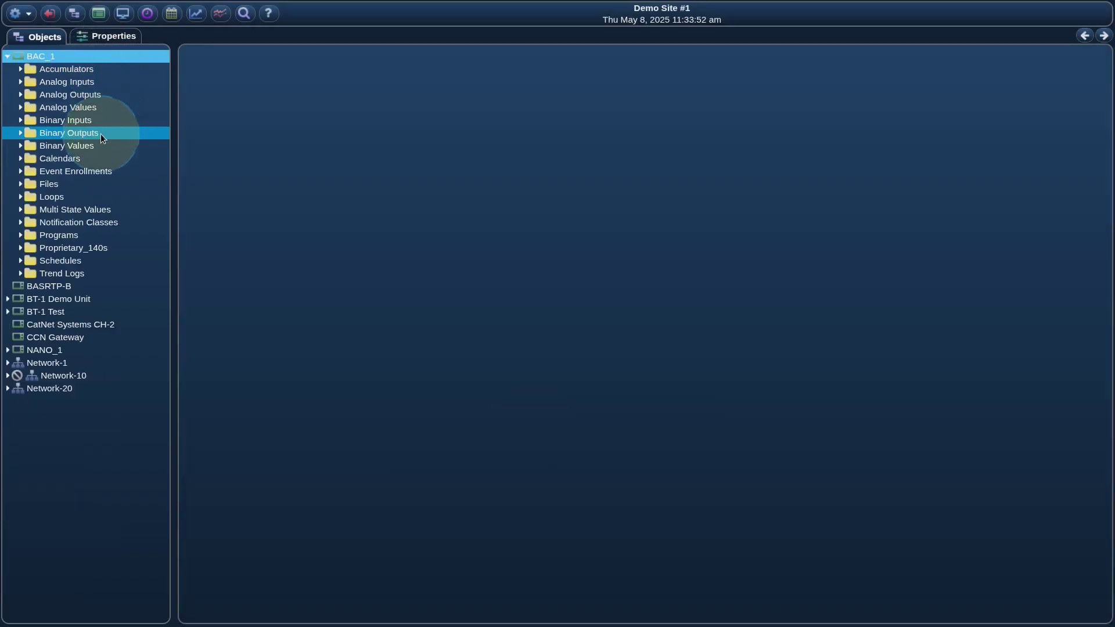
# Set the deadband to 1.5 in the outOfRange eventParameters of BAC_1's event enrollment Event_01
pyautogui.doubleClick(96, 171)
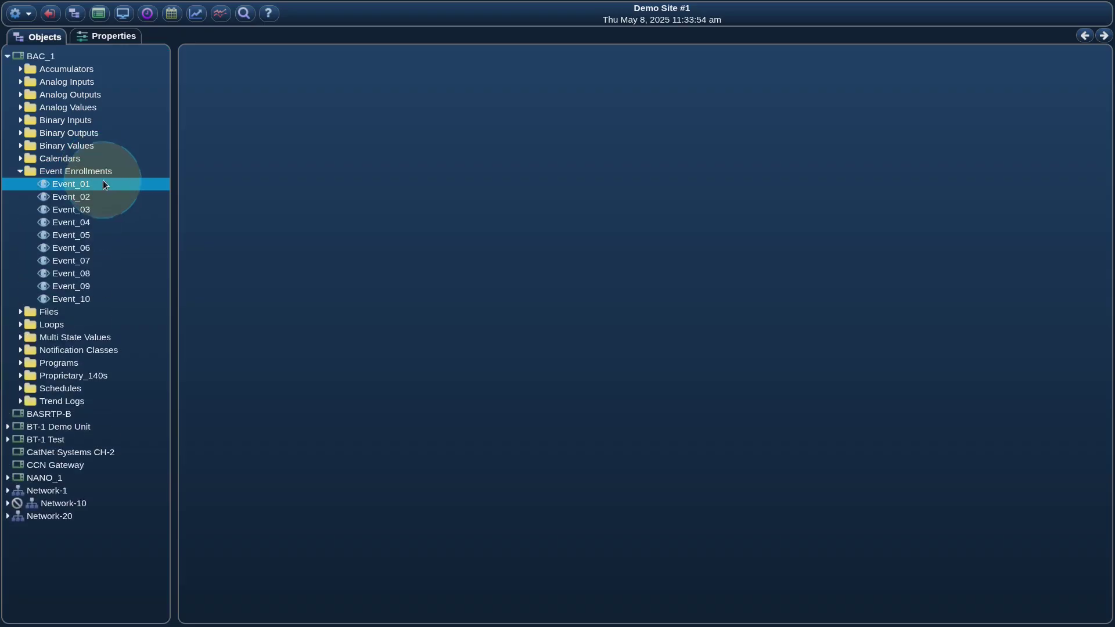
pyautogui.click(103, 183)
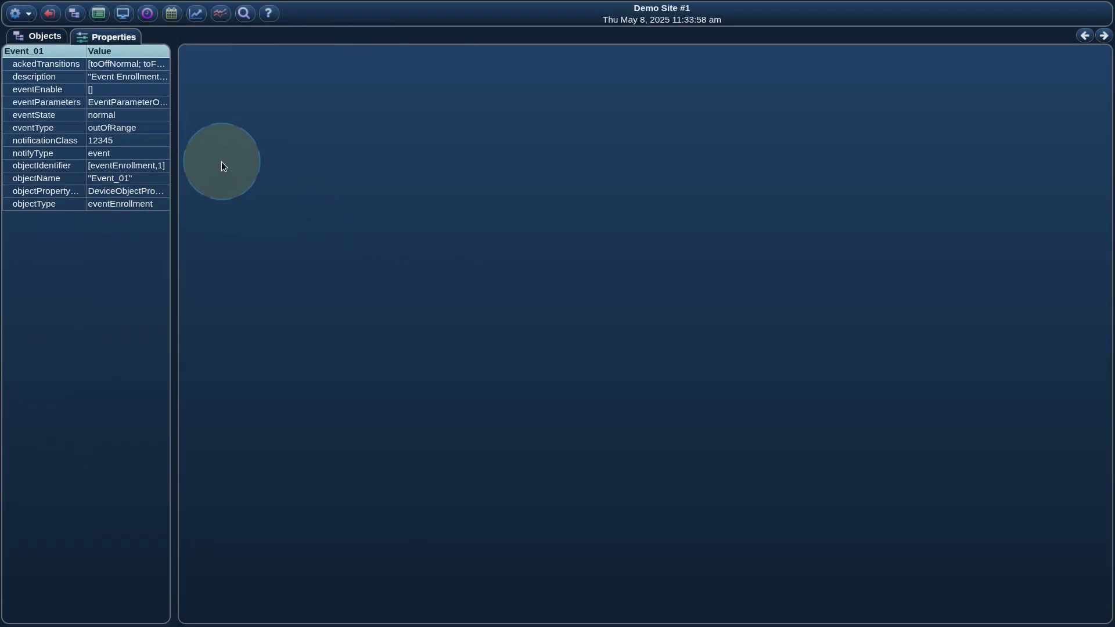
pyautogui.click(151, 93)
pyautogui.doubleClick(145, 103)
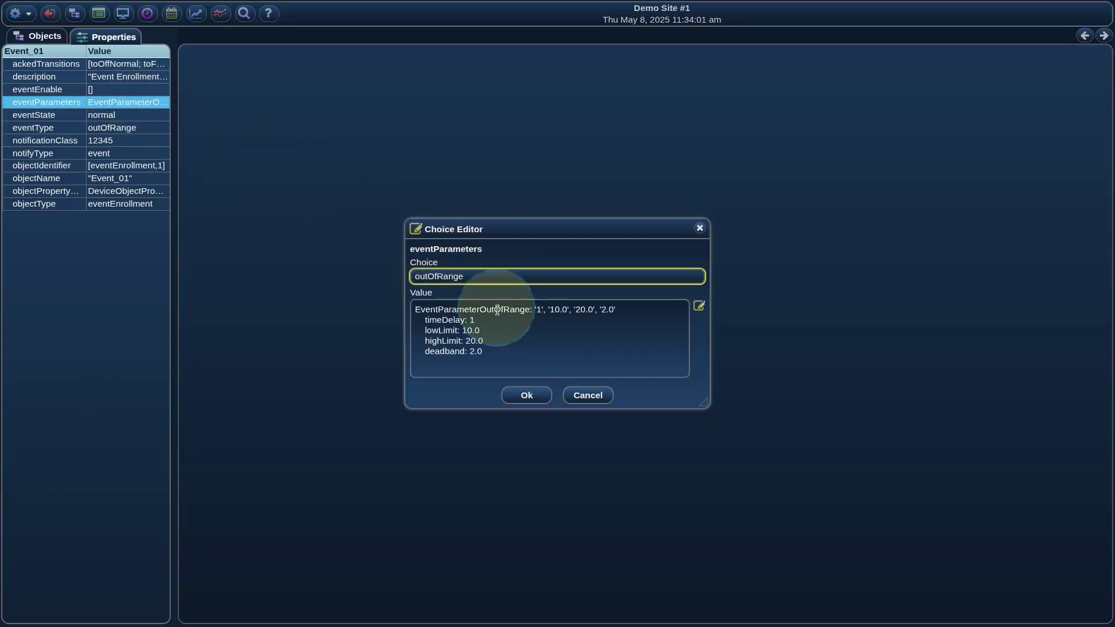
pyautogui.doubleClick(530, 333)
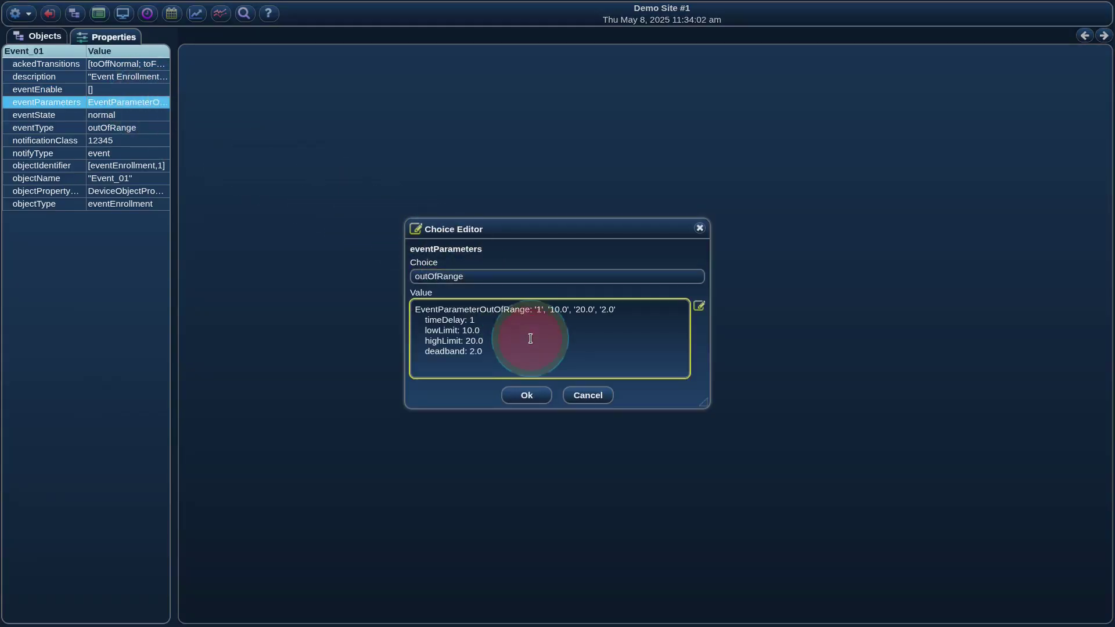
pyautogui.doubleClick(591, 303)
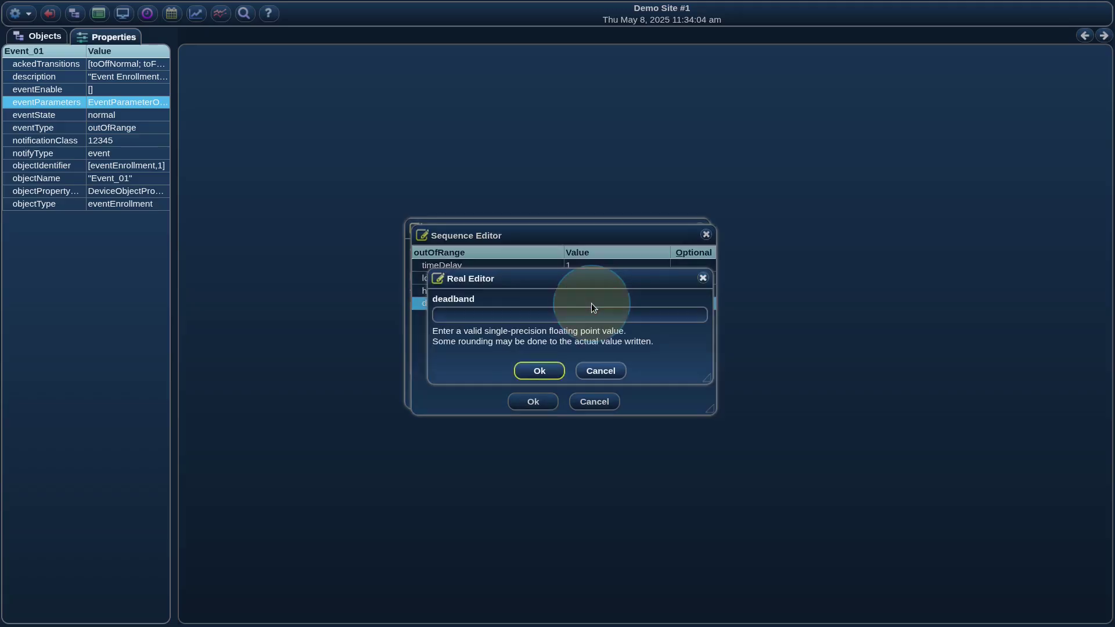
pyautogui.write('1.5')
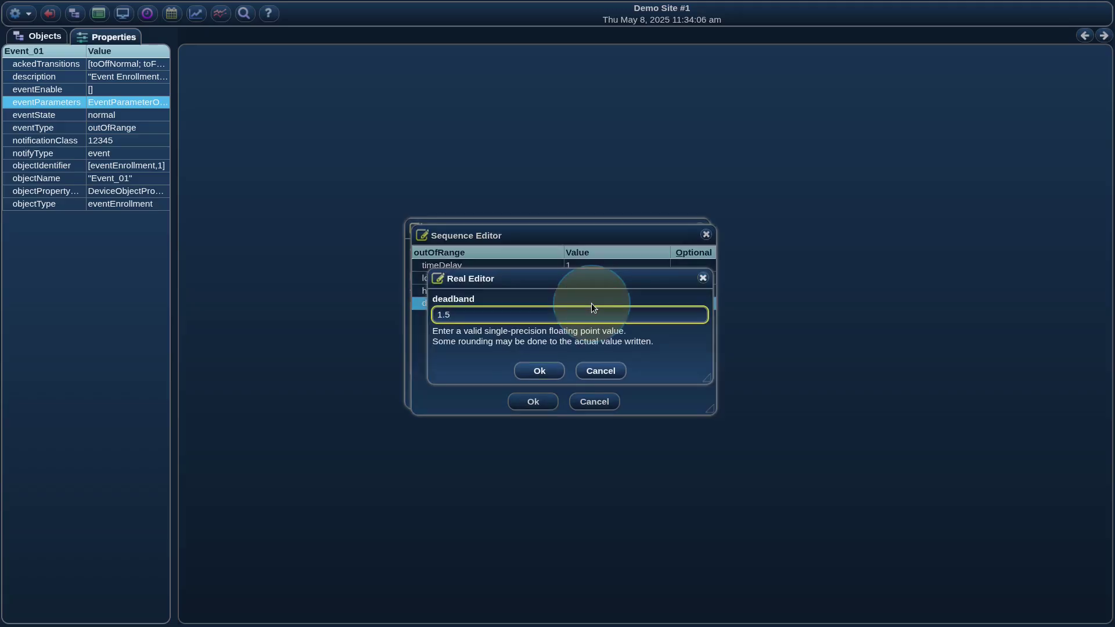
pyautogui.click(551, 371)
pyautogui.click(533, 402)
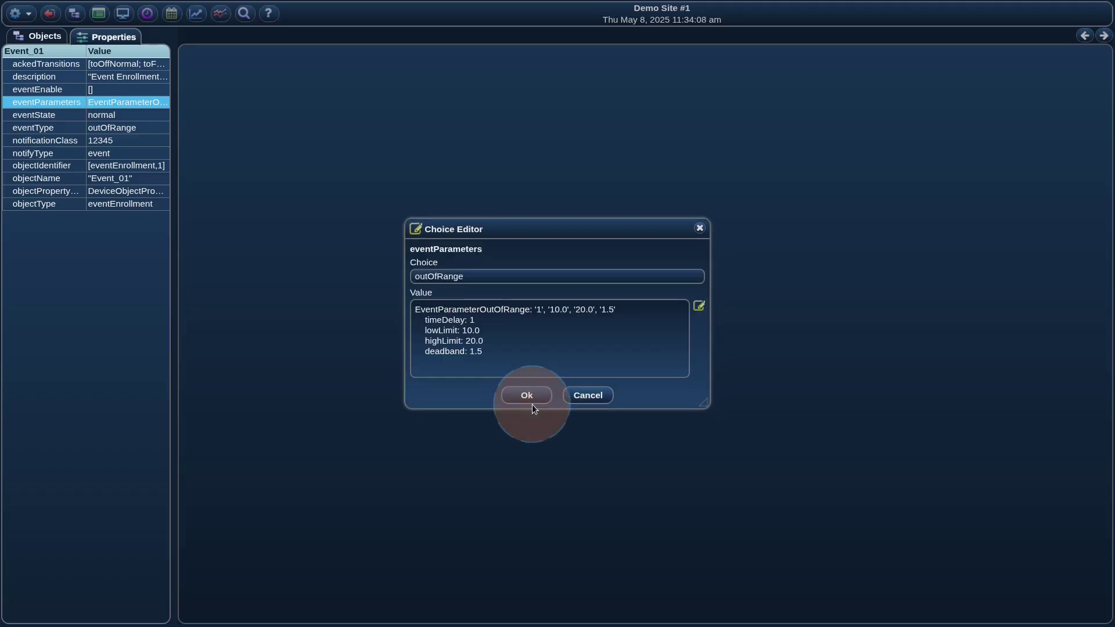
pyautogui.click(518, 396)
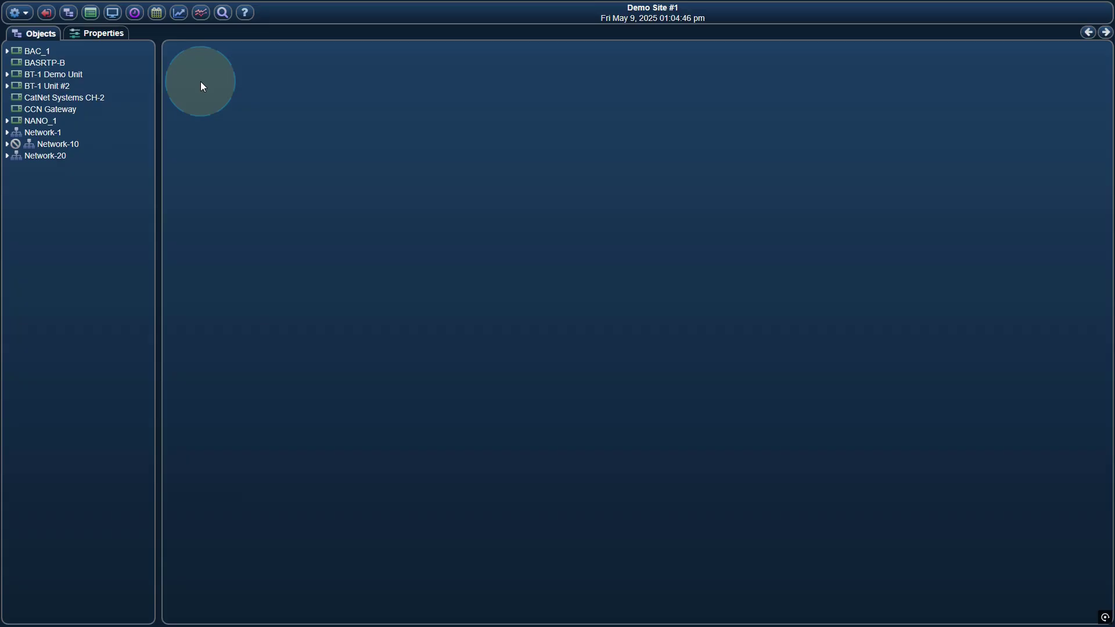
# Browse BT-1 Demo Unit's graphic displays and open Example Graphic through the graphic display selection dialog
pyautogui.click(100, 79)
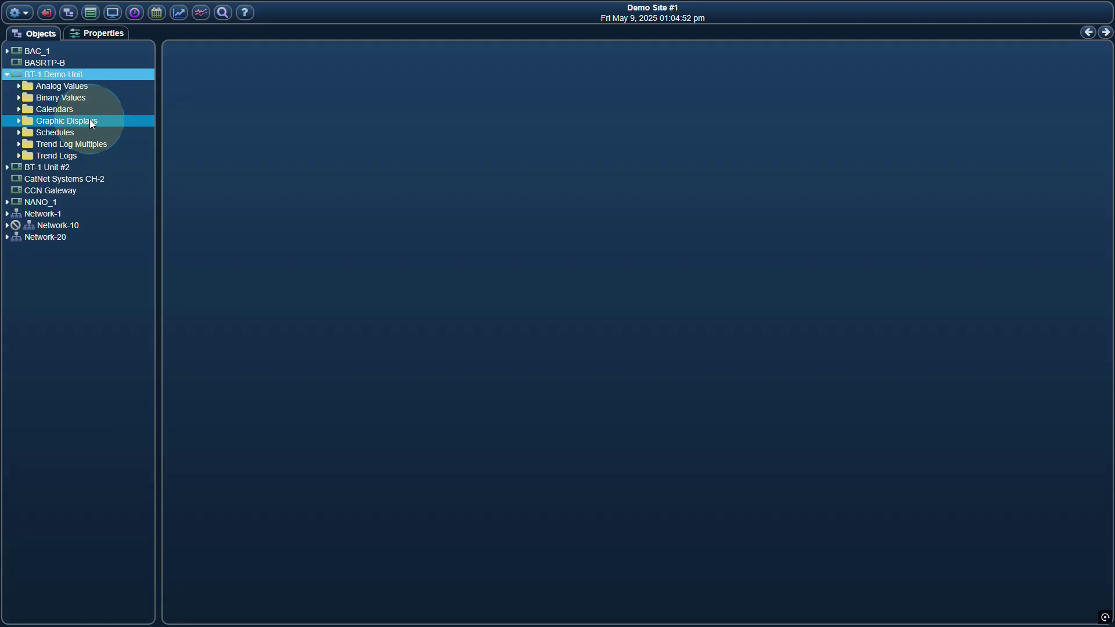
pyautogui.click(91, 121)
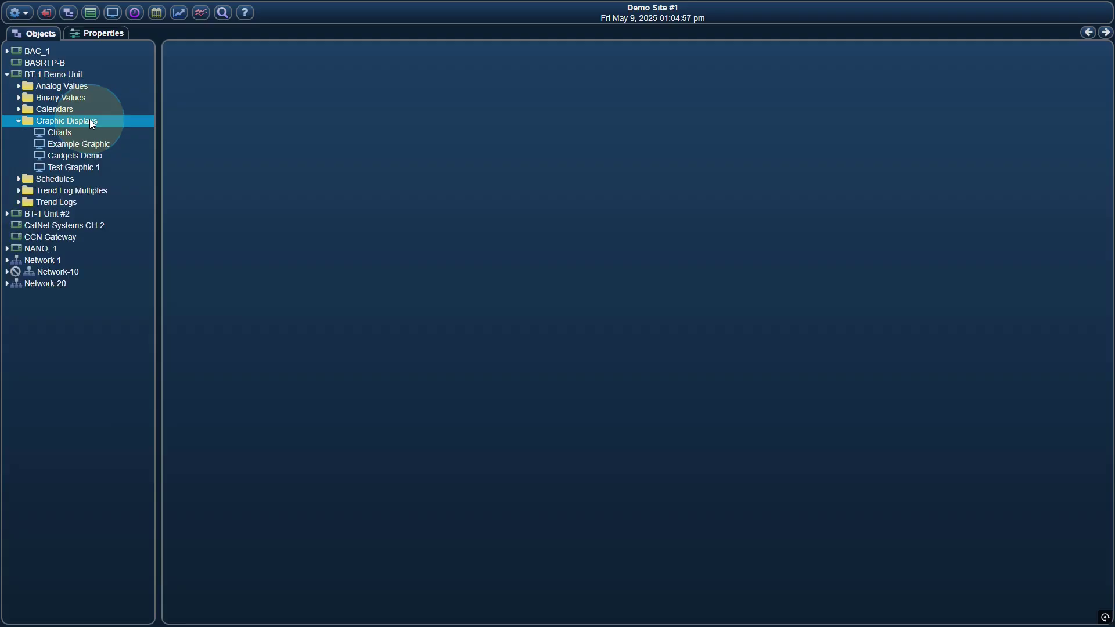
pyautogui.click(92, 144)
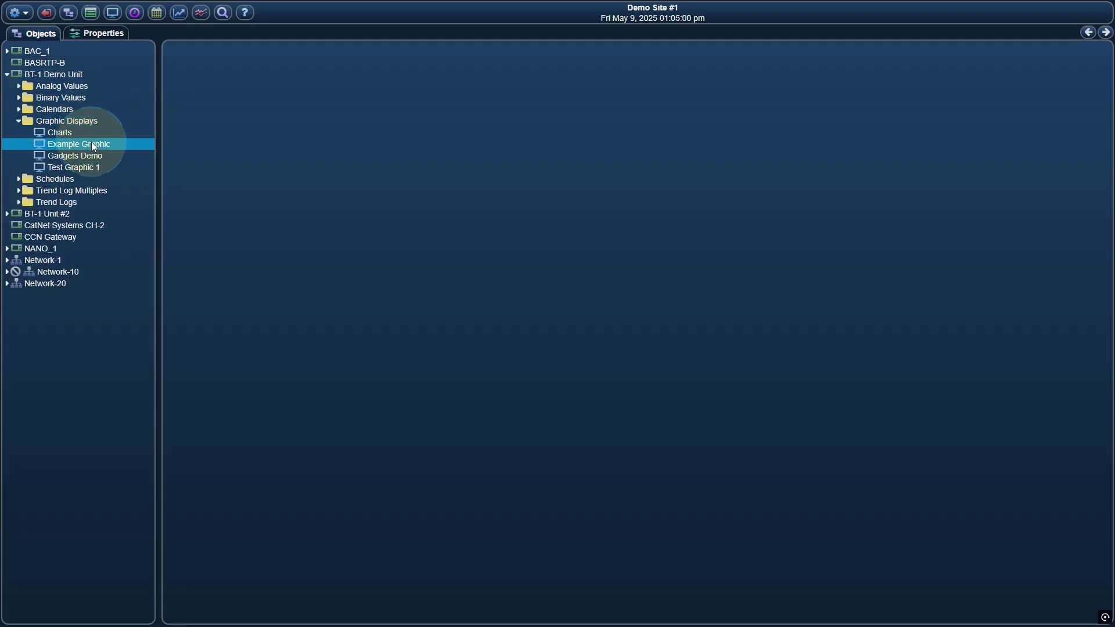
pyautogui.click(113, 13)
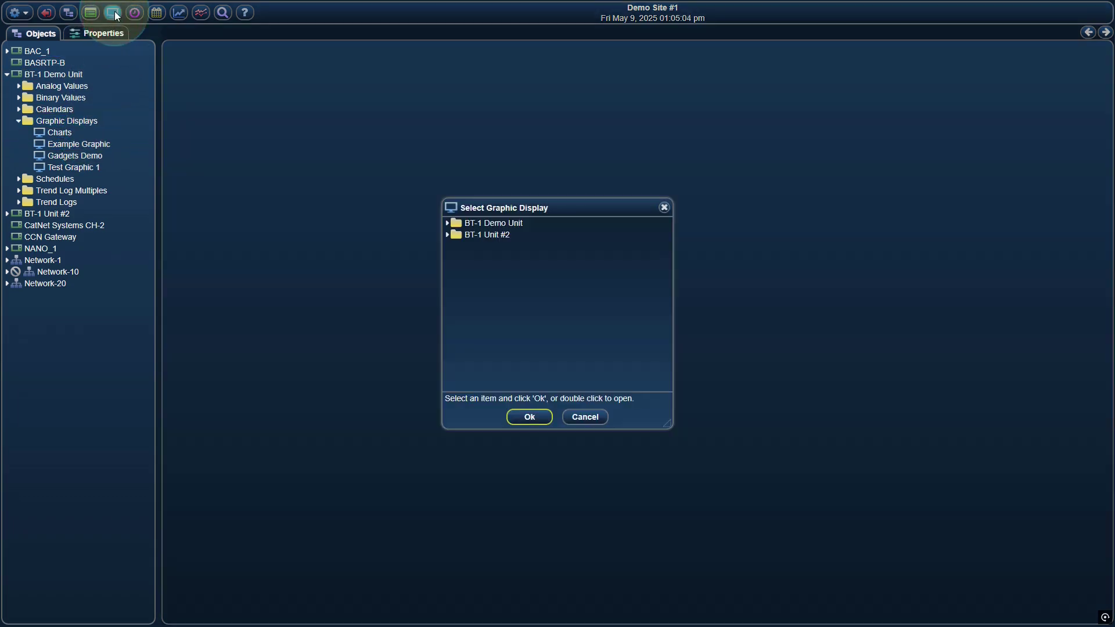
pyautogui.click(516, 223)
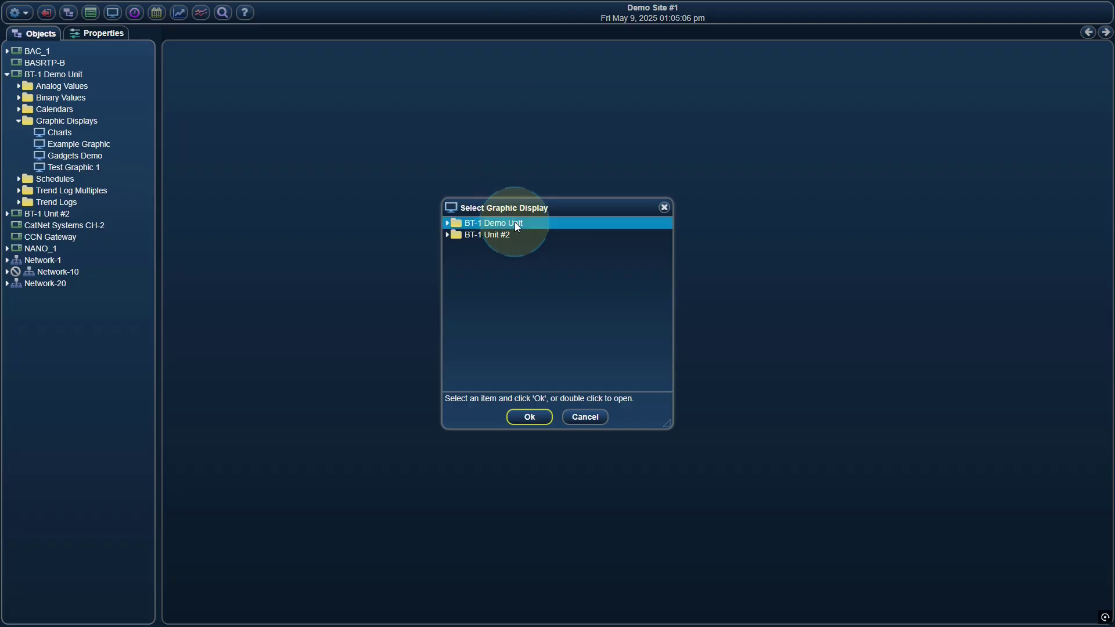
pyautogui.doubleClick(515, 224)
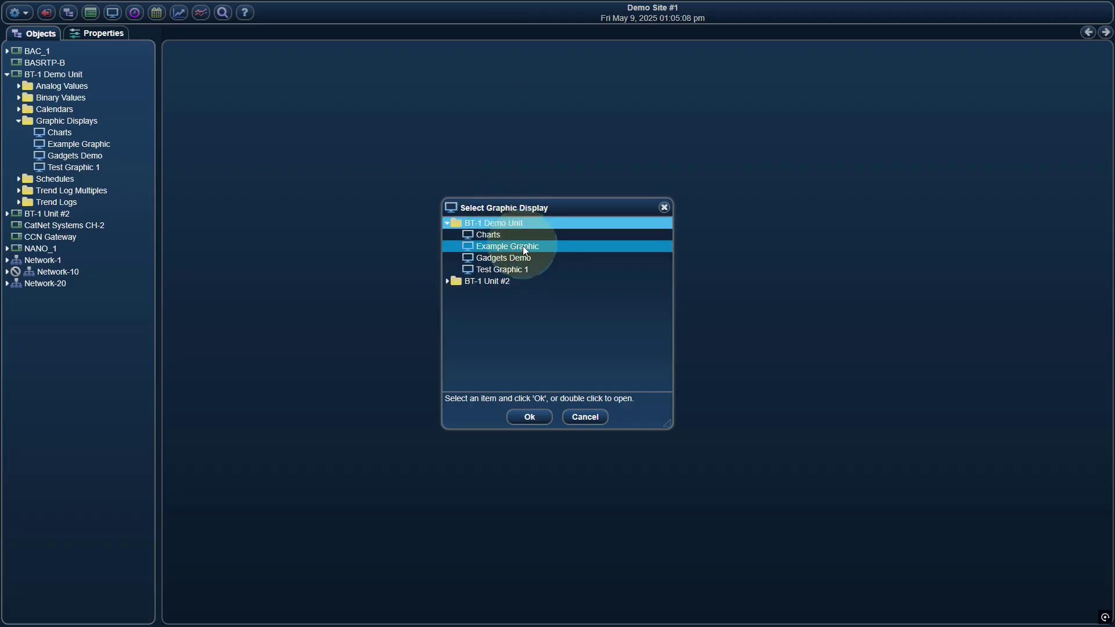
pyautogui.click(523, 246)
pyautogui.click(529, 416)
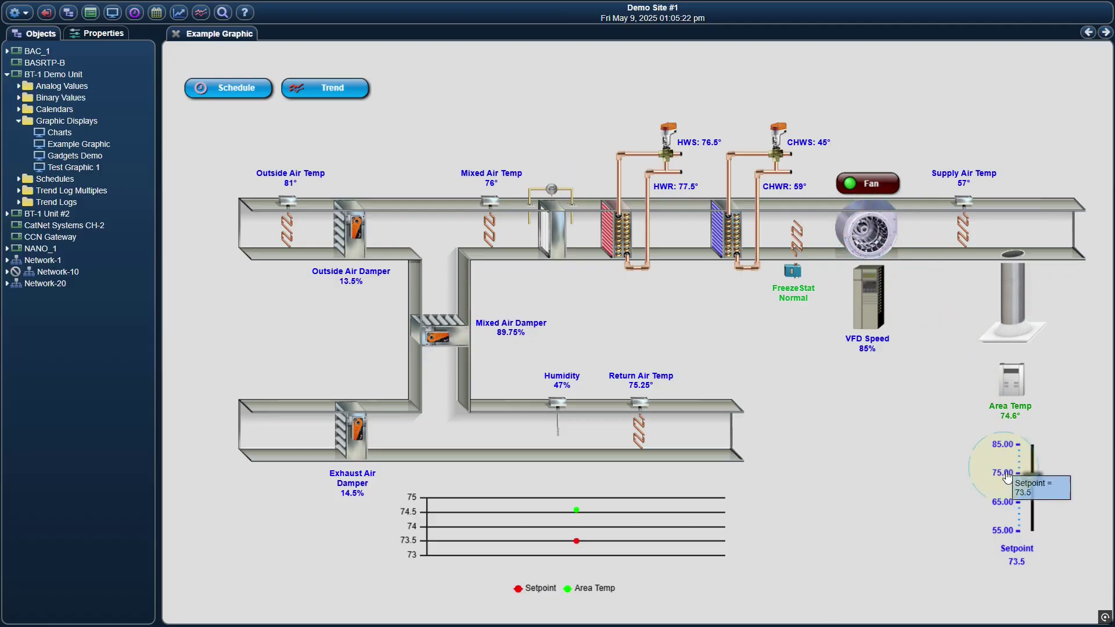
pyautogui.moveTo(1009, 494)
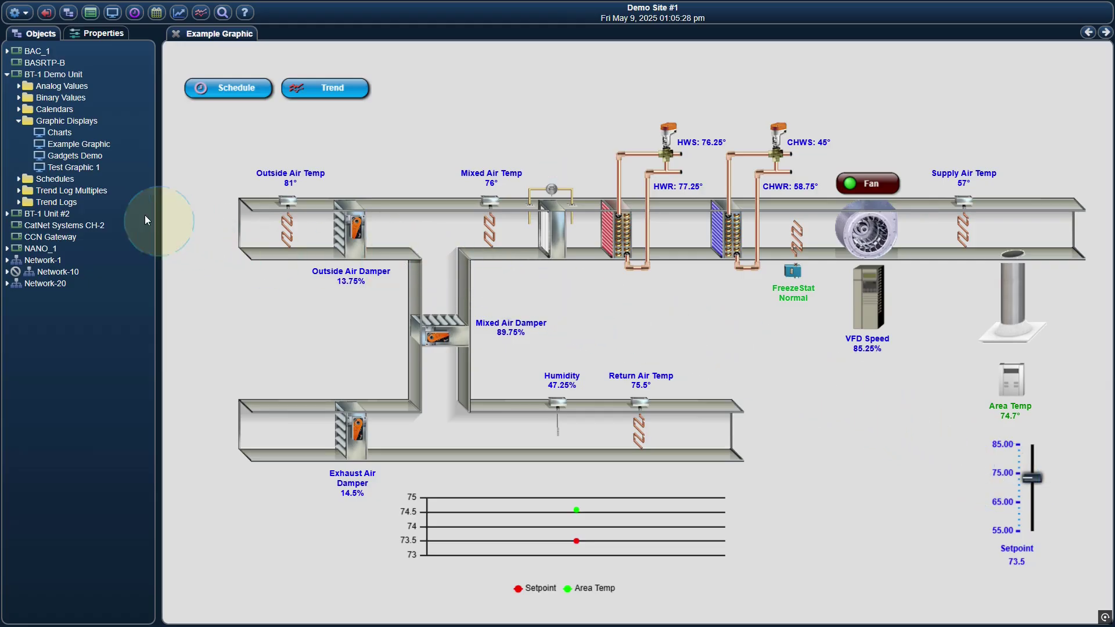
# Open the Gadgets Demo graphic display from BT-1 Unit #2 in the object tree
pyautogui.doubleClick(89, 213)
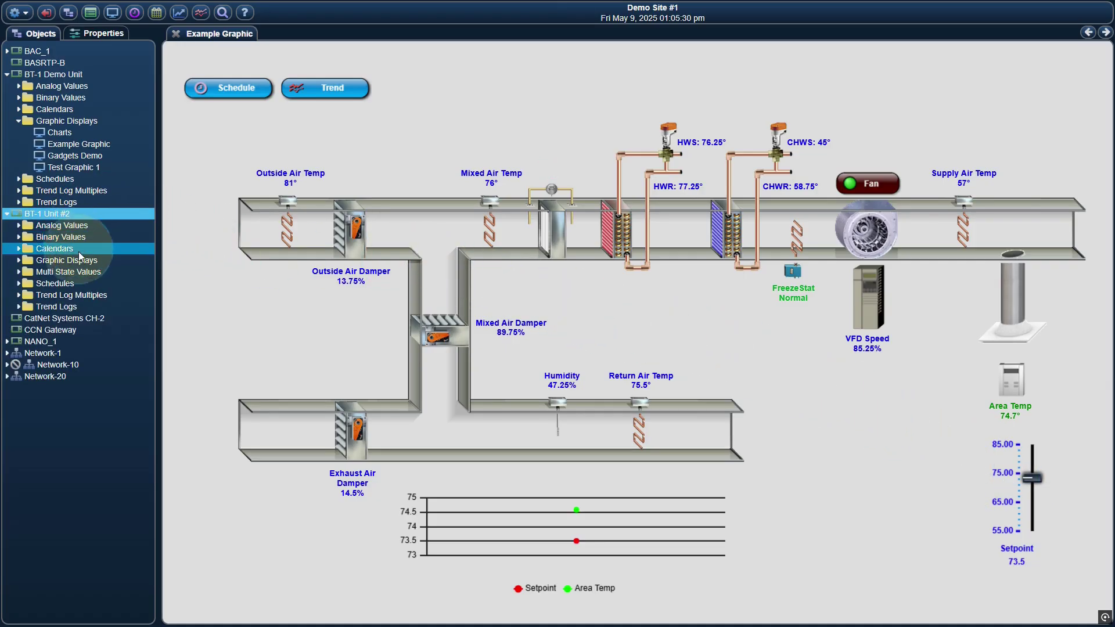
pyautogui.doubleClick(77, 259)
pyautogui.doubleClick(80, 283)
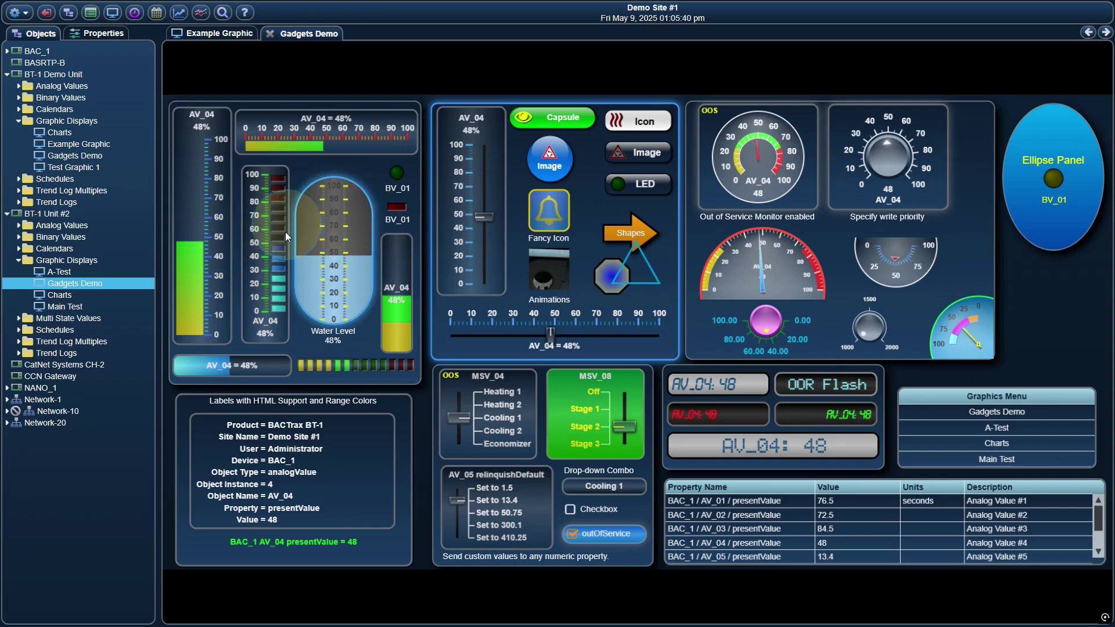
# Raise AV_04 to 70.5% with its vertical slider, accept the value in the Analog Value Editor, and close Gadgets Demo
pyautogui.moveTo(483, 216); pyautogui.dragTo(482, 184)
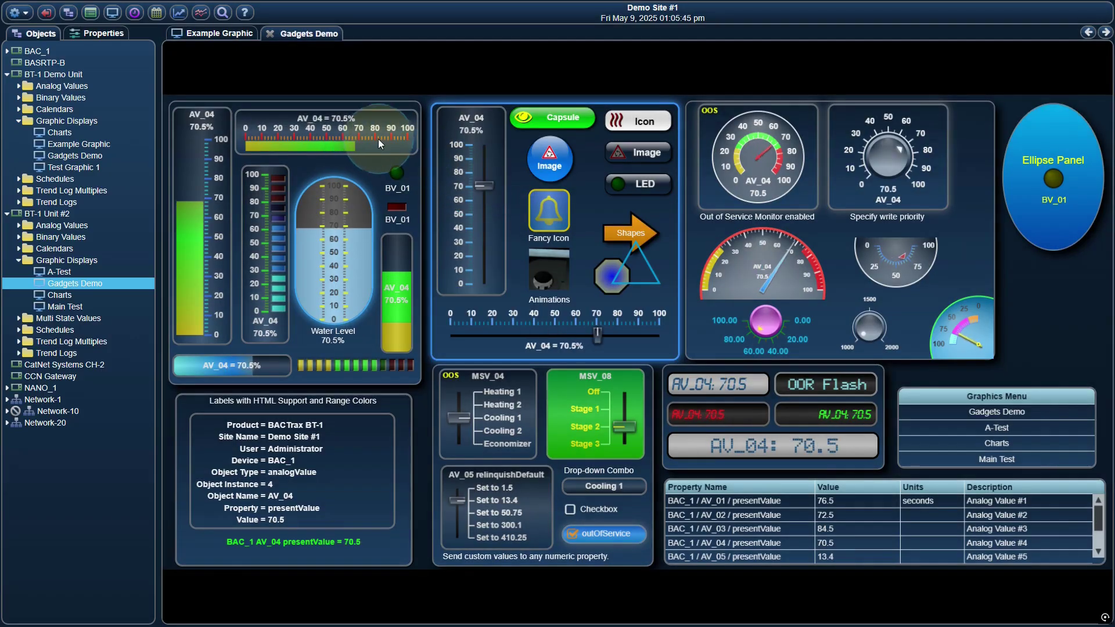
pyautogui.click(353, 133)
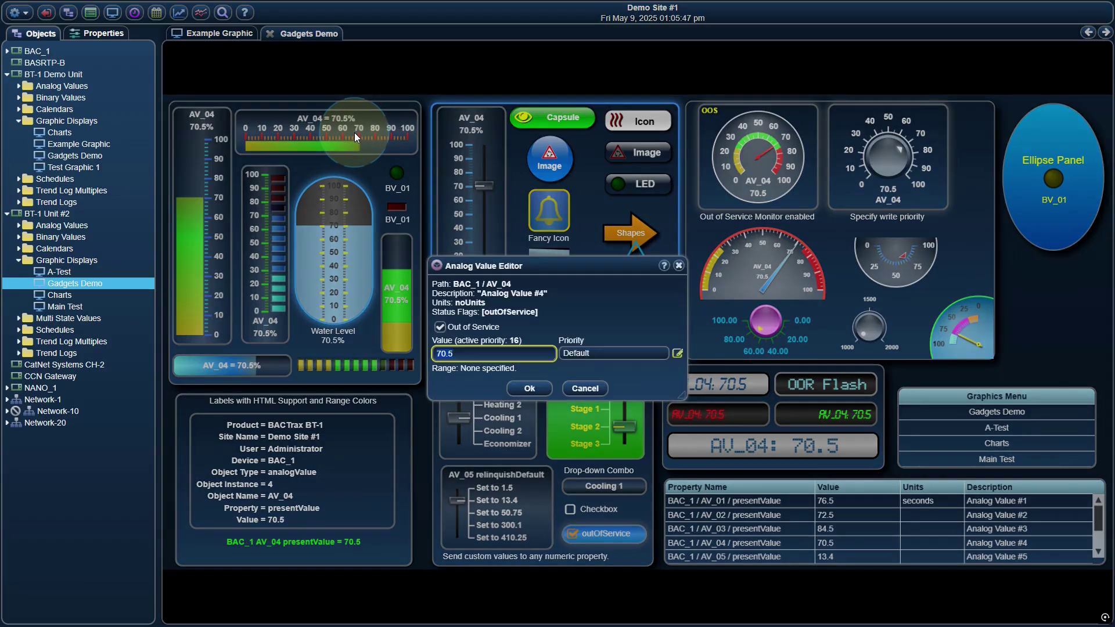
pyautogui.click(540, 386)
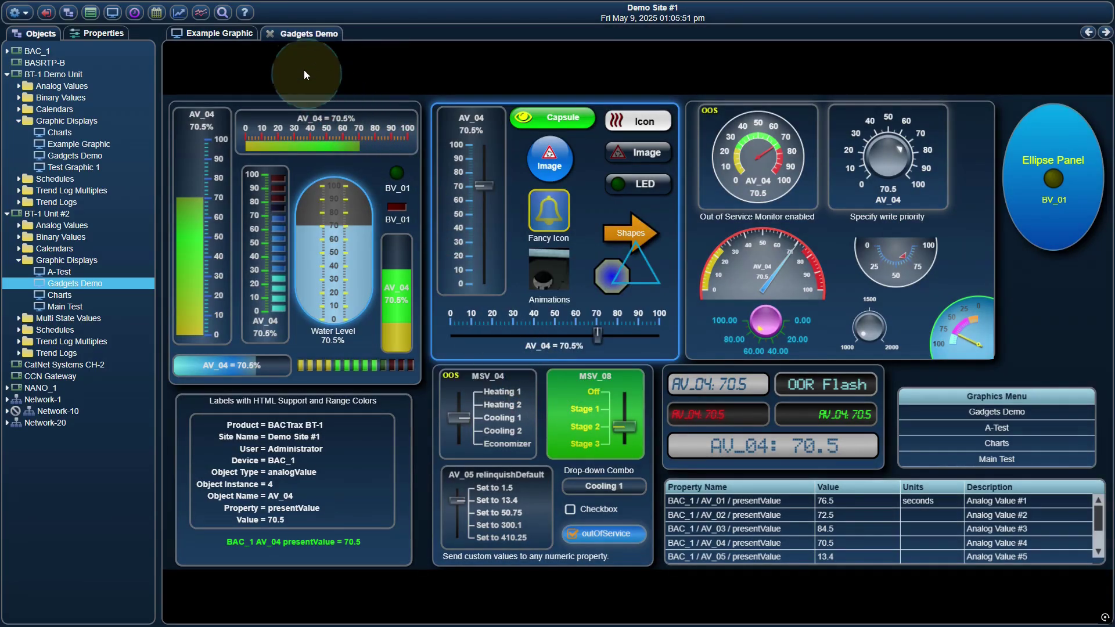
pyautogui.click(269, 34)
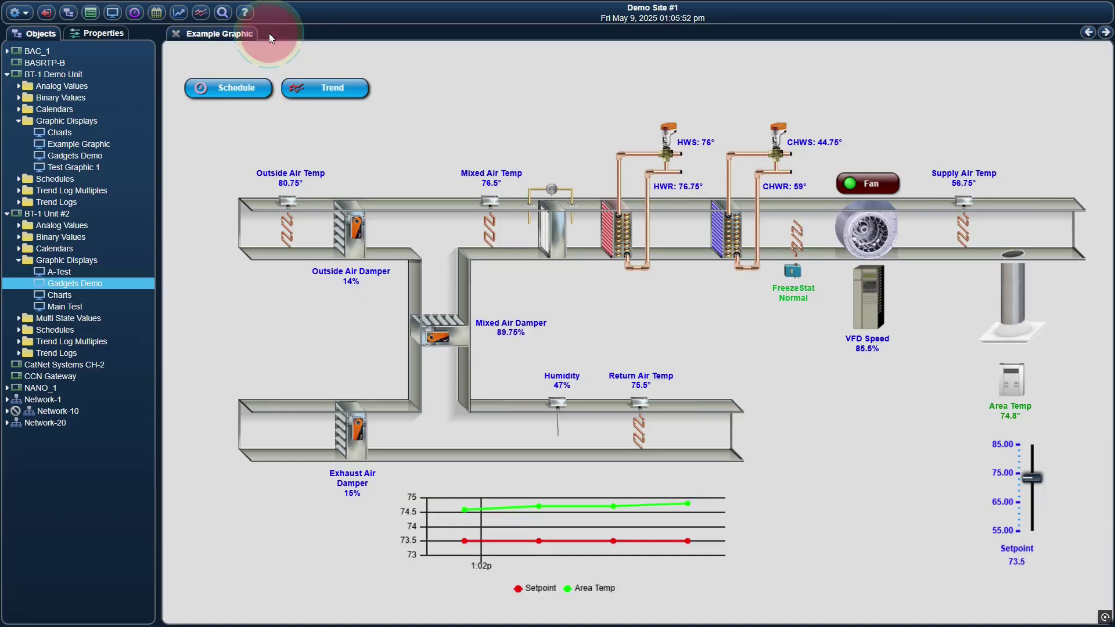
# Put Example Graphic in edit mode and move the Trend button horizontally away from Schedule to about left 319, top 16
pyautogui.rightClick(287, 141)
pyautogui.click(326, 153)
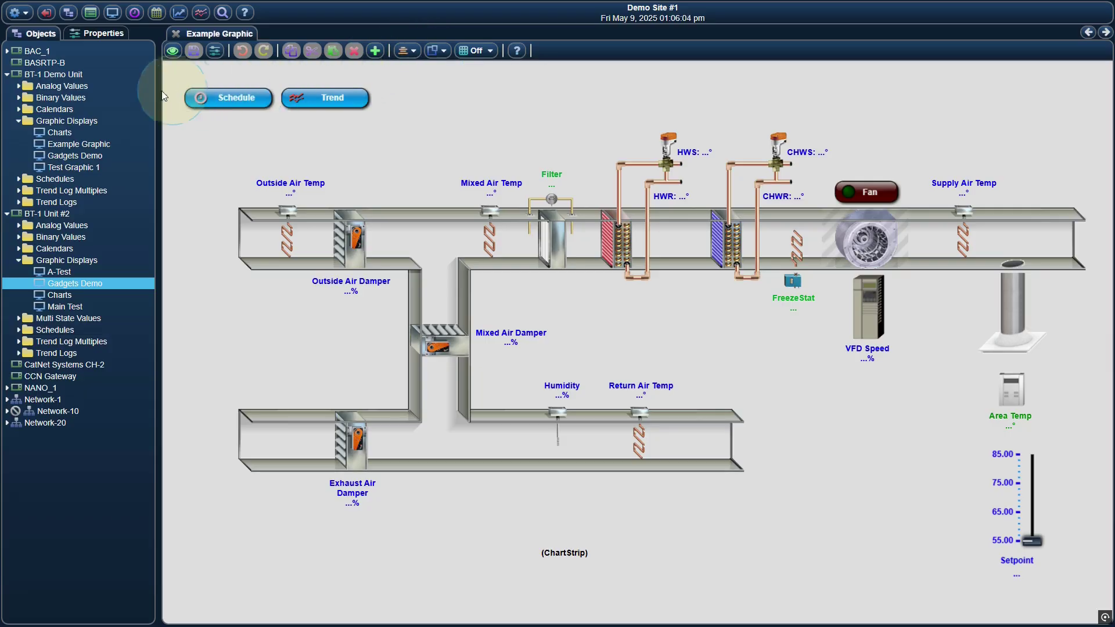
pyautogui.click(311, 103)
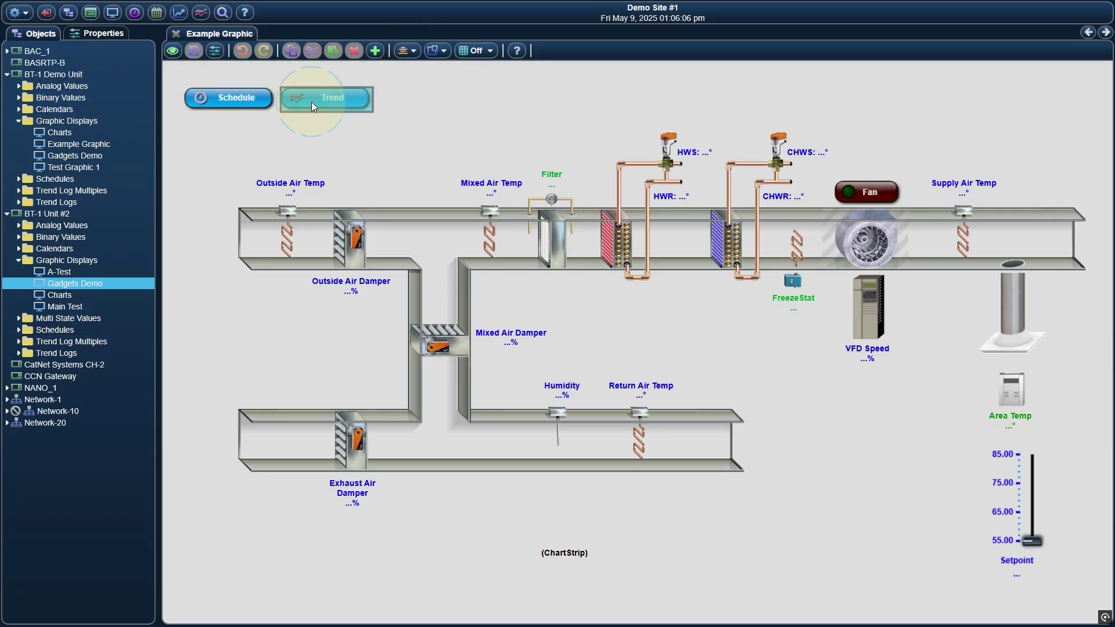
pyautogui.moveTo(317, 100); pyautogui.dragTo(420, 99)
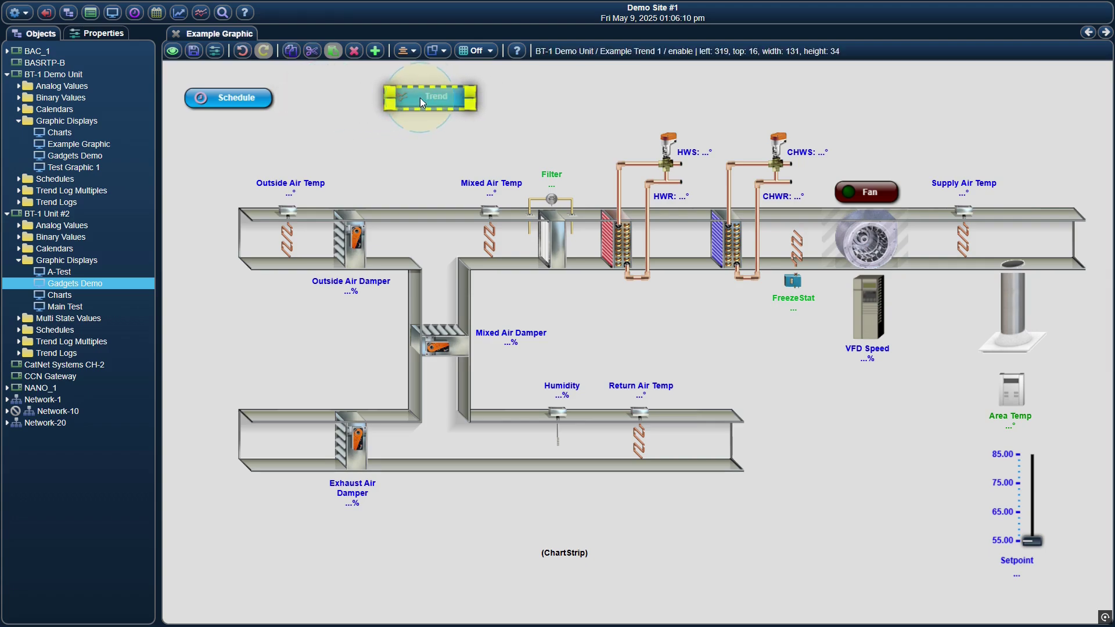
# Add BT-1 Demo Unit's Calendar 1 between the Schedule and Trend buttons, using the ButtonIcon calendar template
pyautogui.doubleClick(79, 108)
pyautogui.click(81, 132)
pyautogui.moveTo(82, 133); pyautogui.dragTo(296, 92)
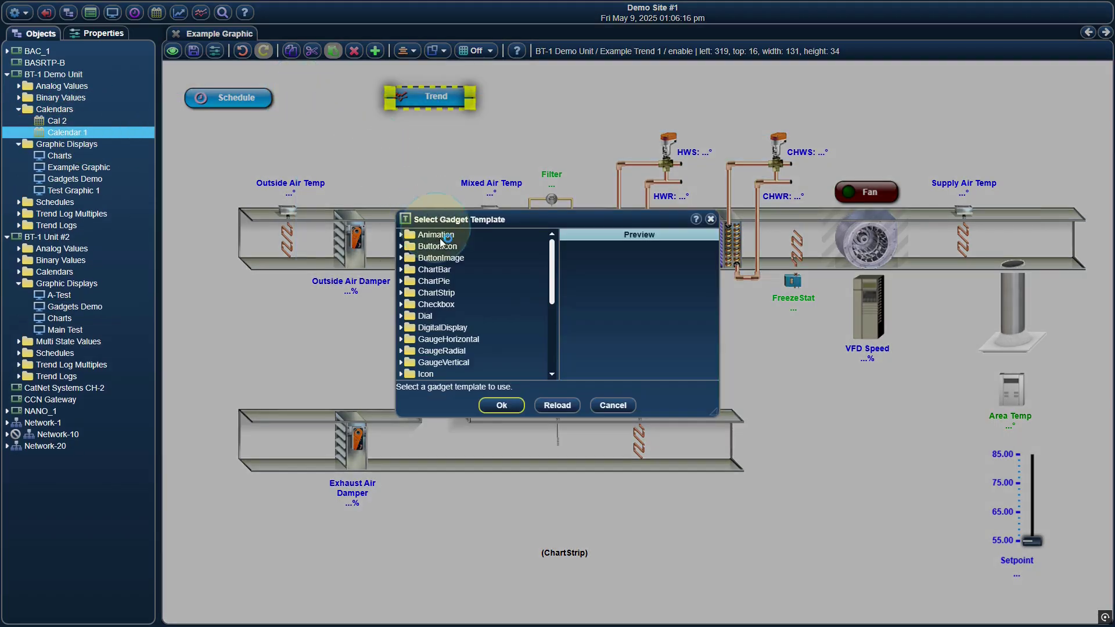
pyautogui.doubleClick(455, 249)
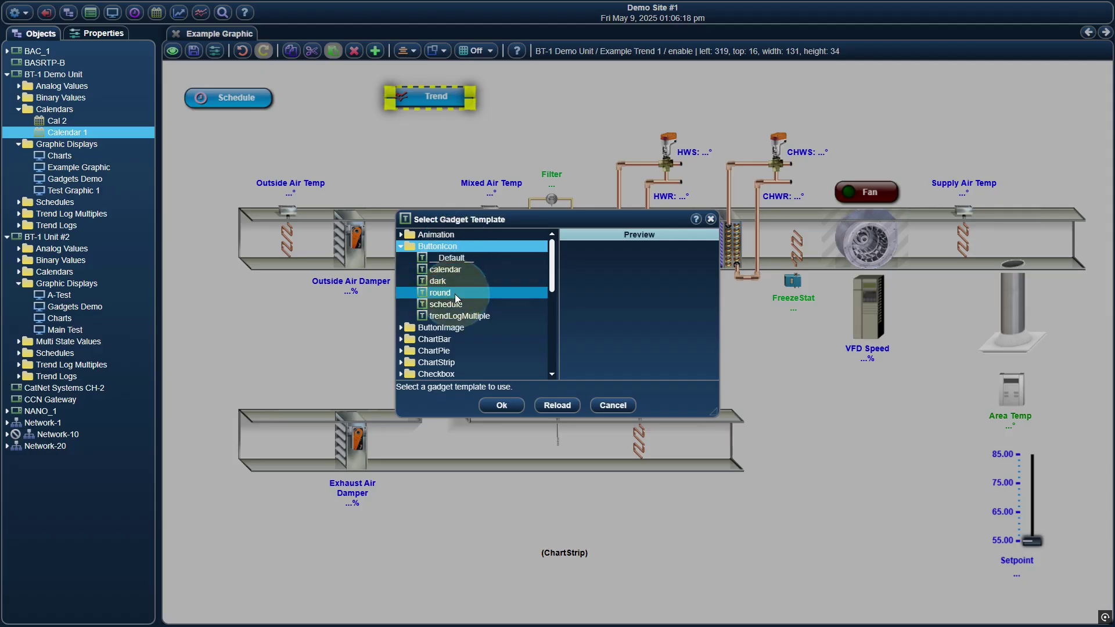
pyautogui.click(454, 293)
pyautogui.click(454, 281)
pyautogui.click(454, 270)
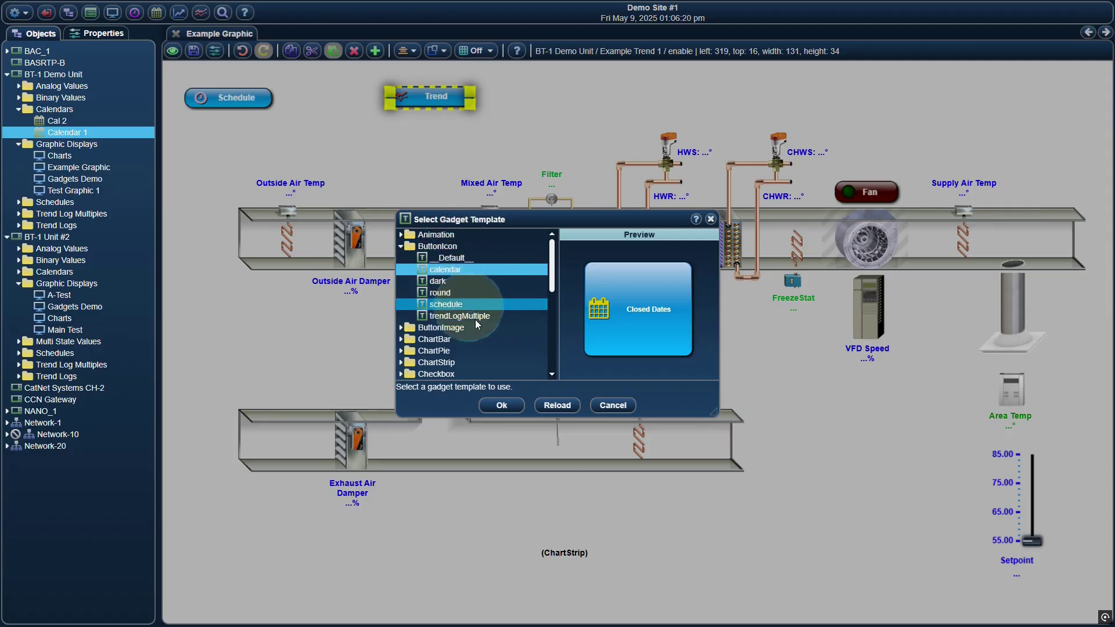
pyautogui.click(502, 407)
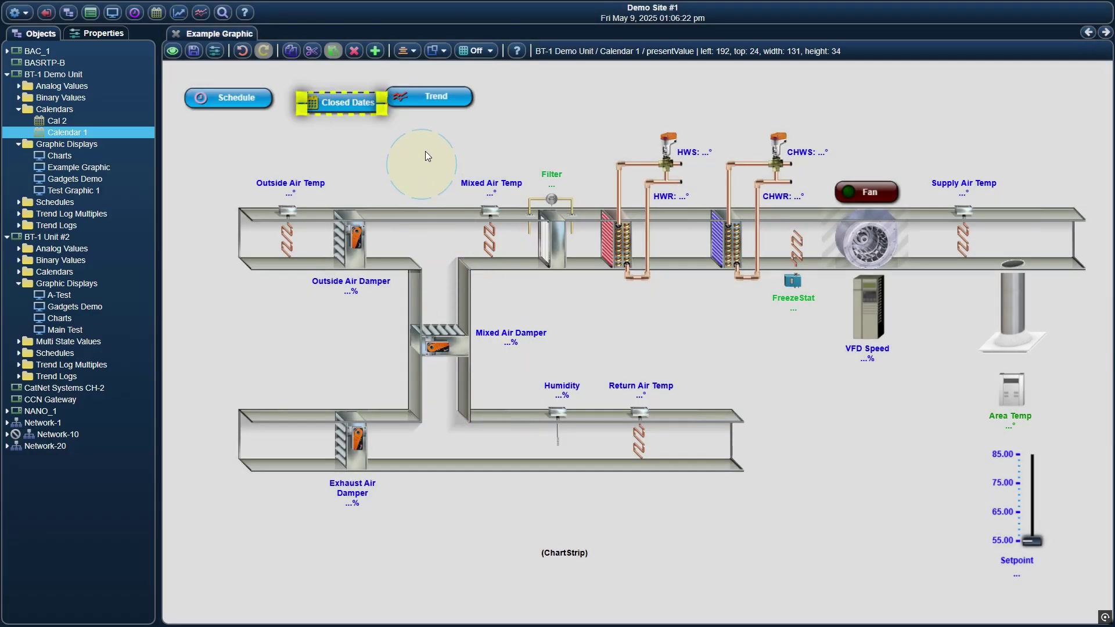
# Align the Schedule, Closed Dates and Trend buttons vertically with one another and space them equally in the horizontal direction
pyautogui.moveTo(427, 140); pyautogui.dragTo(229, 80)
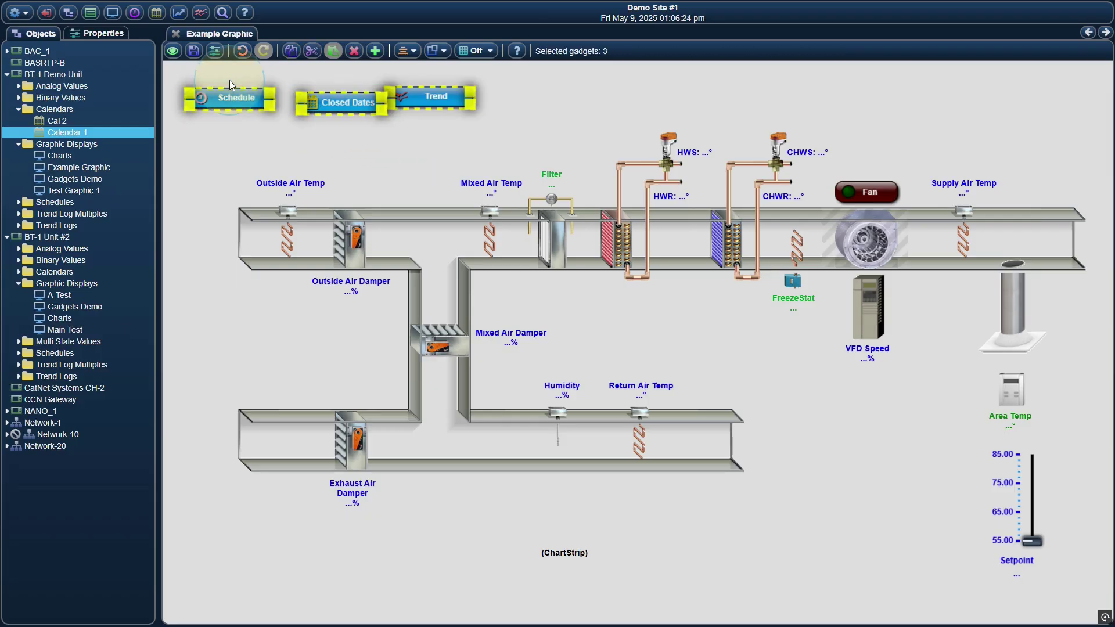
pyautogui.click(408, 50)
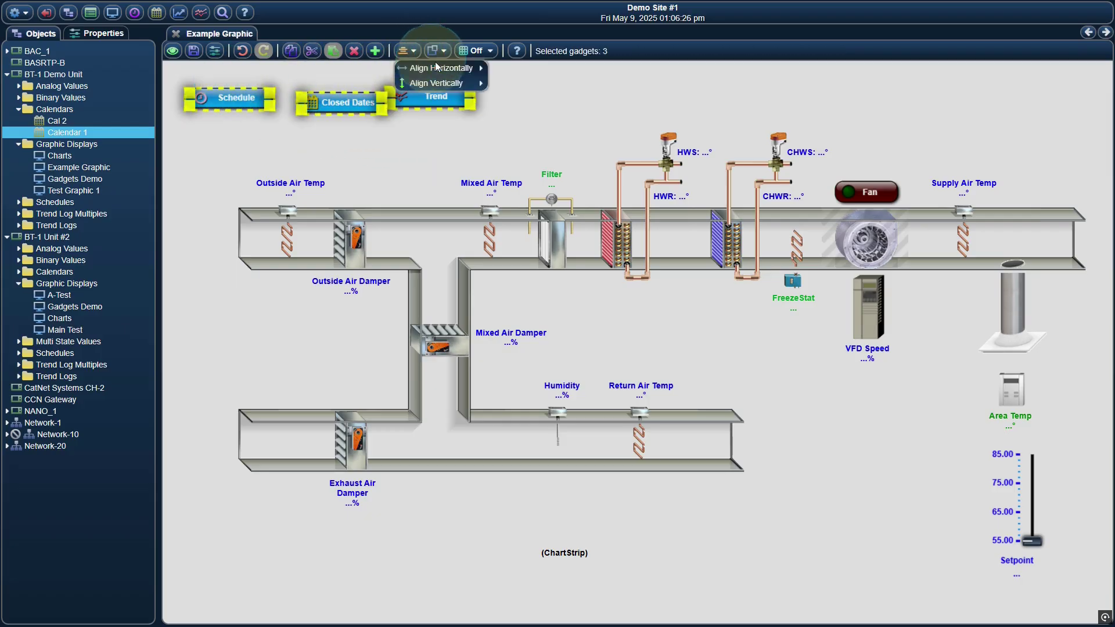
pyautogui.moveTo(441, 83)
pyautogui.click(511, 86)
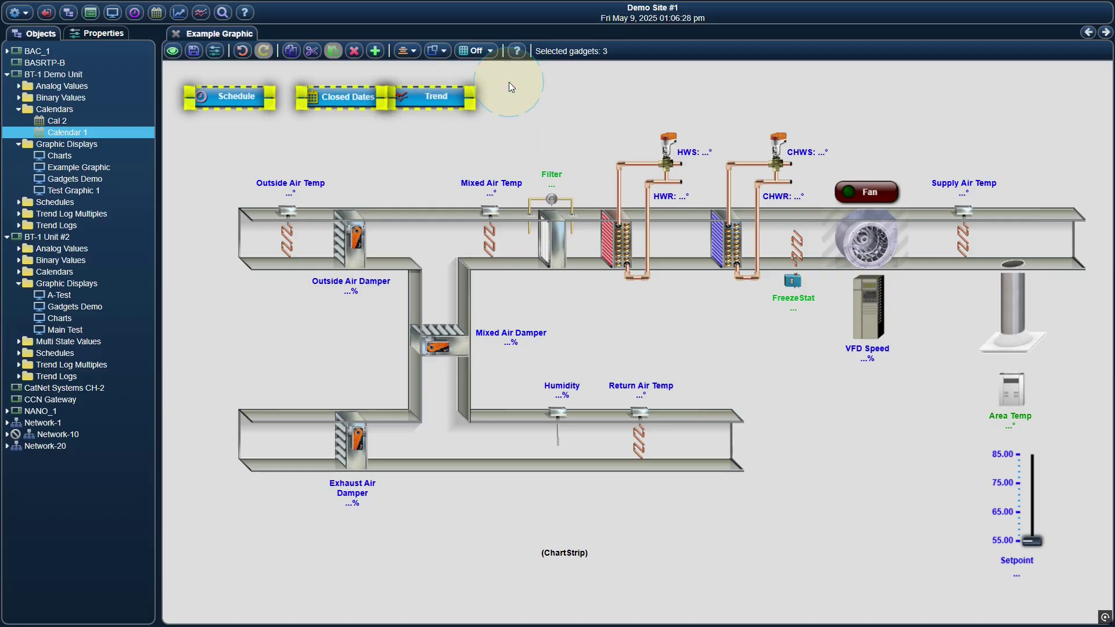
pyautogui.click(404, 52)
pyautogui.moveTo(469, 68)
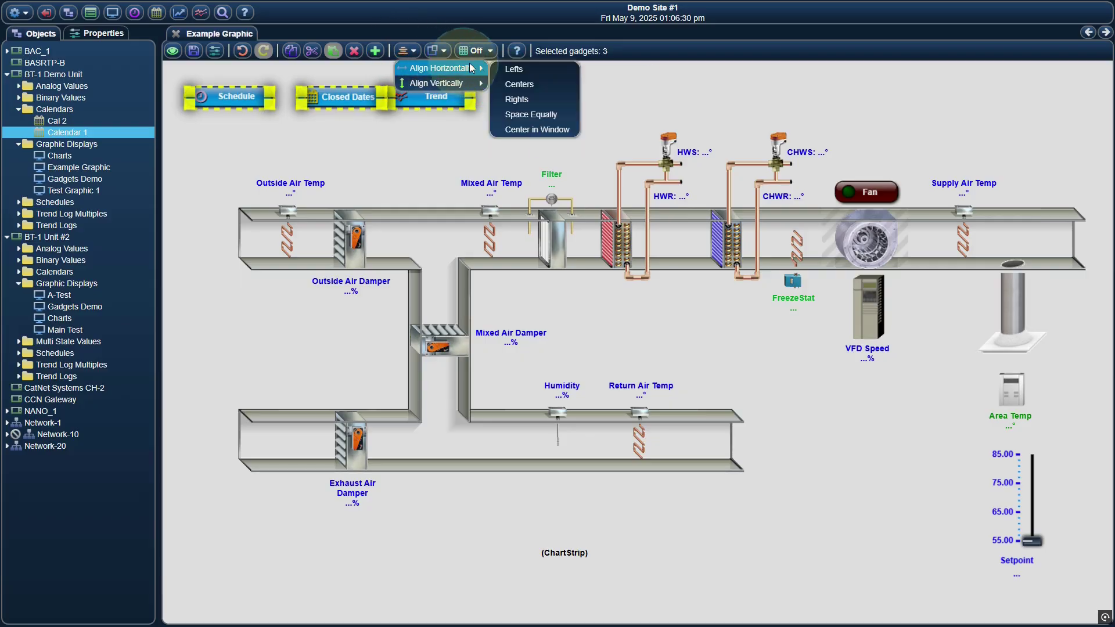
pyautogui.click(522, 113)
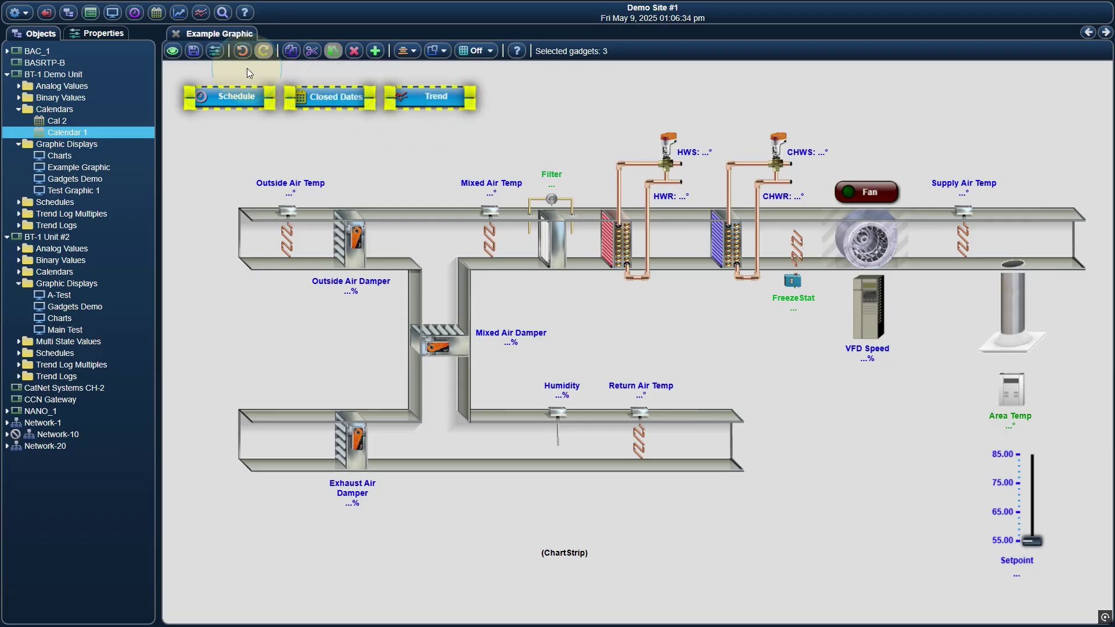
# Undo the last four edits to the graphic's top buttons and redo all four
pyautogui.click(243, 54)
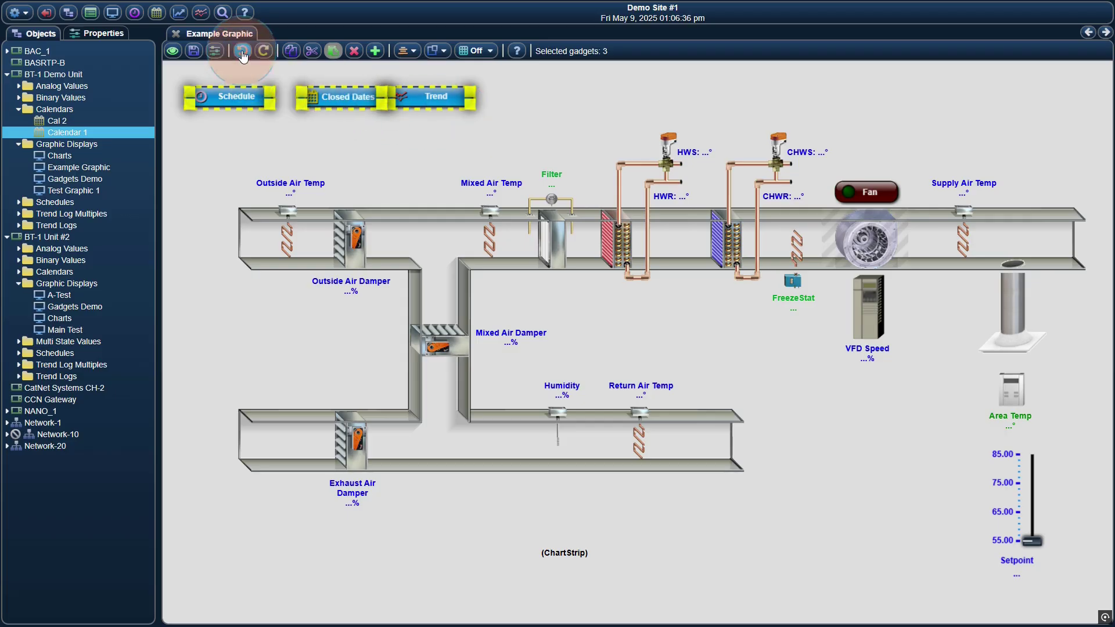
pyautogui.click(243, 54)
pyautogui.click(242, 53)
pyautogui.click(242, 54)
pyautogui.click(262, 52)
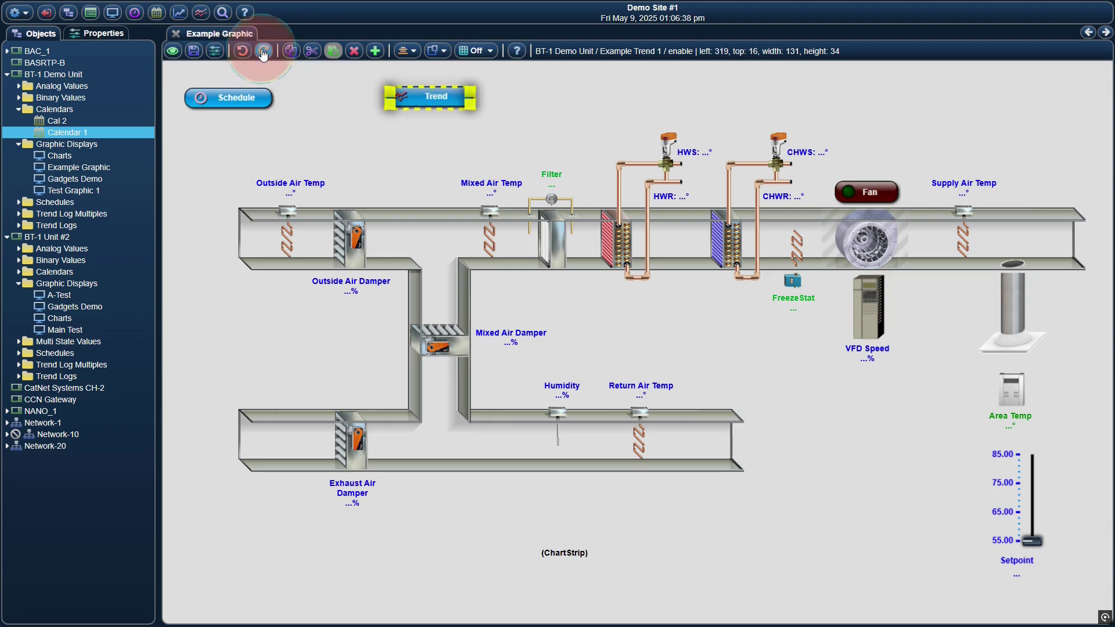
pyautogui.click(262, 52)
pyautogui.click(262, 51)
pyautogui.click(262, 52)
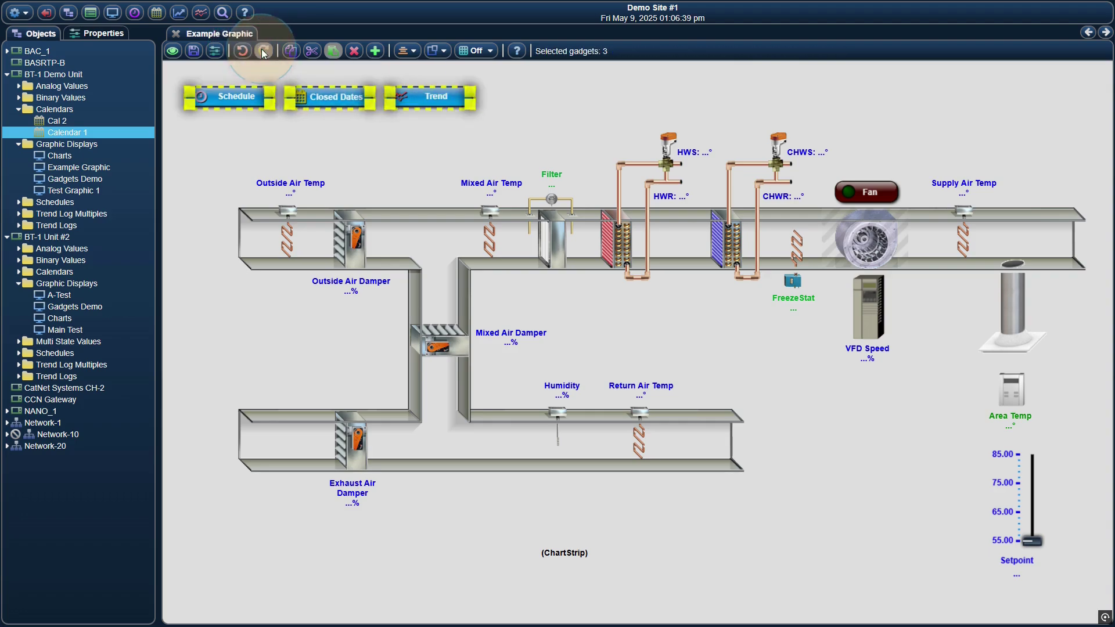
# Save Example Graphic, and try its Closed Dates button in view mode
pyautogui.click(195, 51)
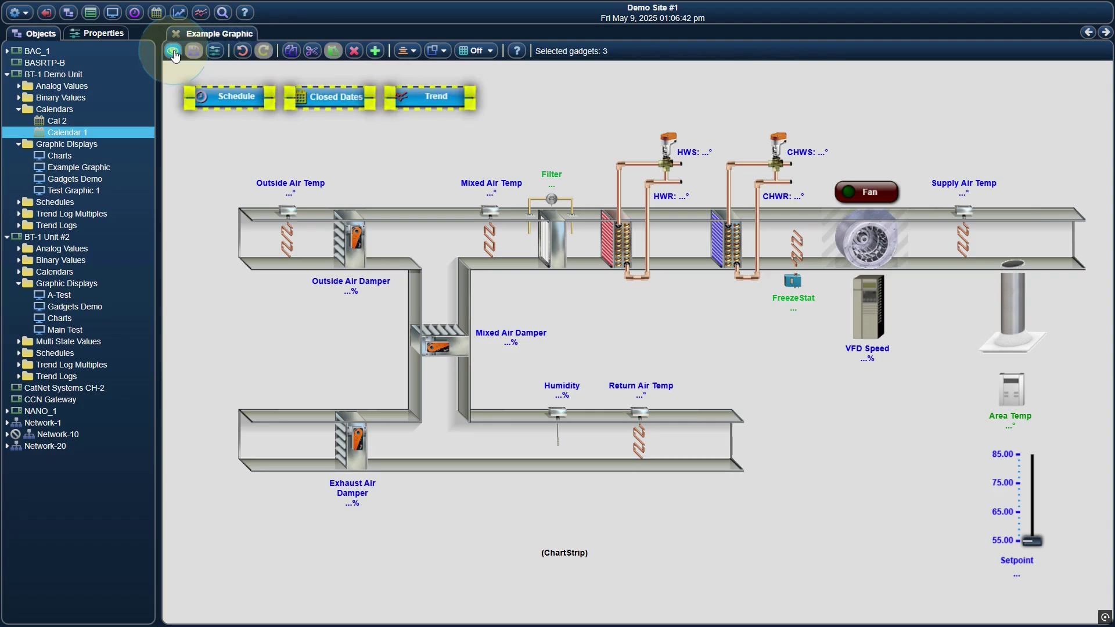
pyautogui.click(174, 51)
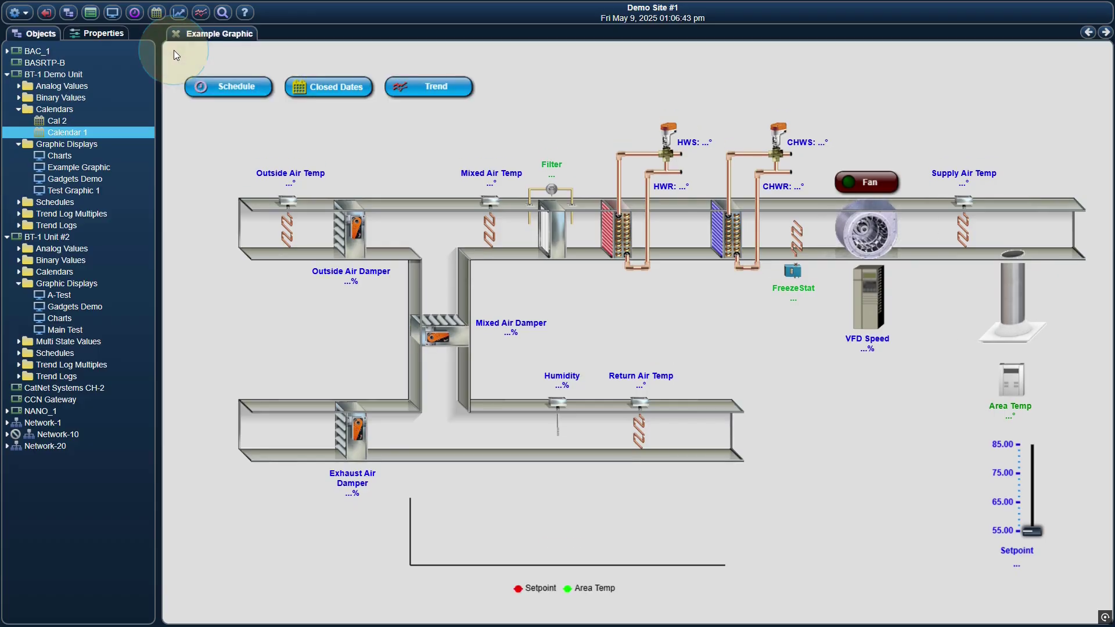
pyautogui.click(336, 91)
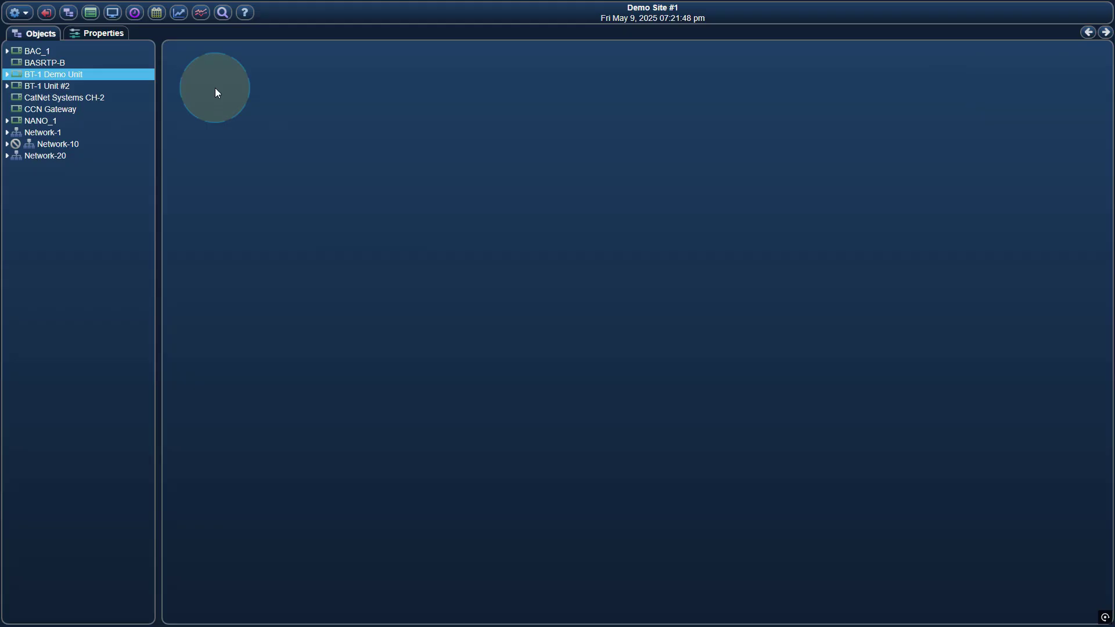
# Look through BAC_1's schedules in the schedule selector, and open Example Schedule 1 from BT-1 Demo Unit
pyautogui.click(136, 14)
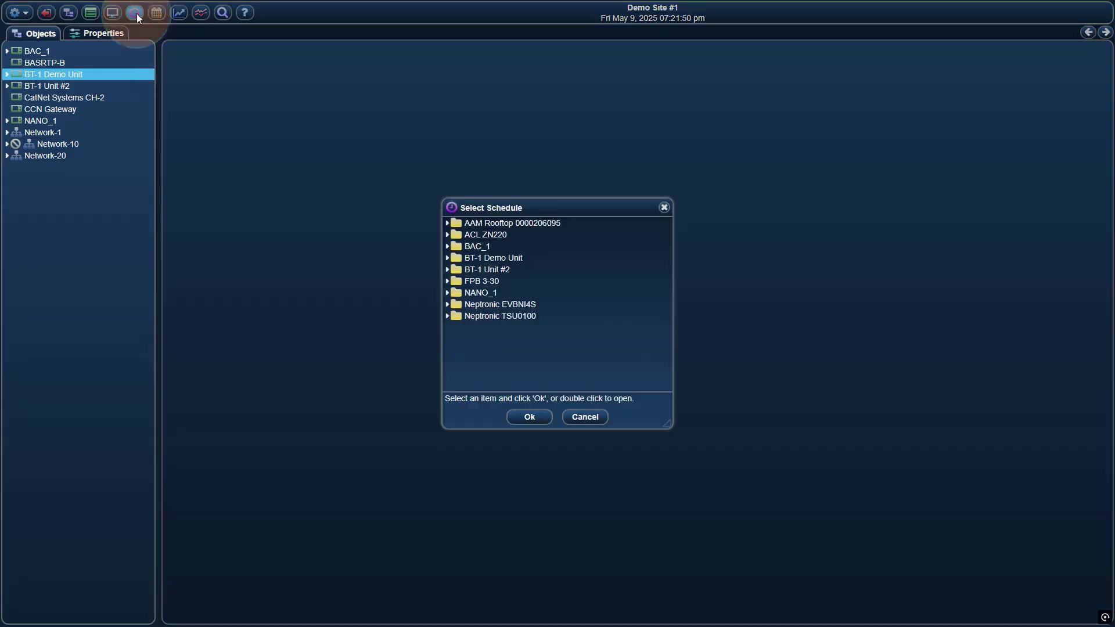
pyautogui.click(494, 246)
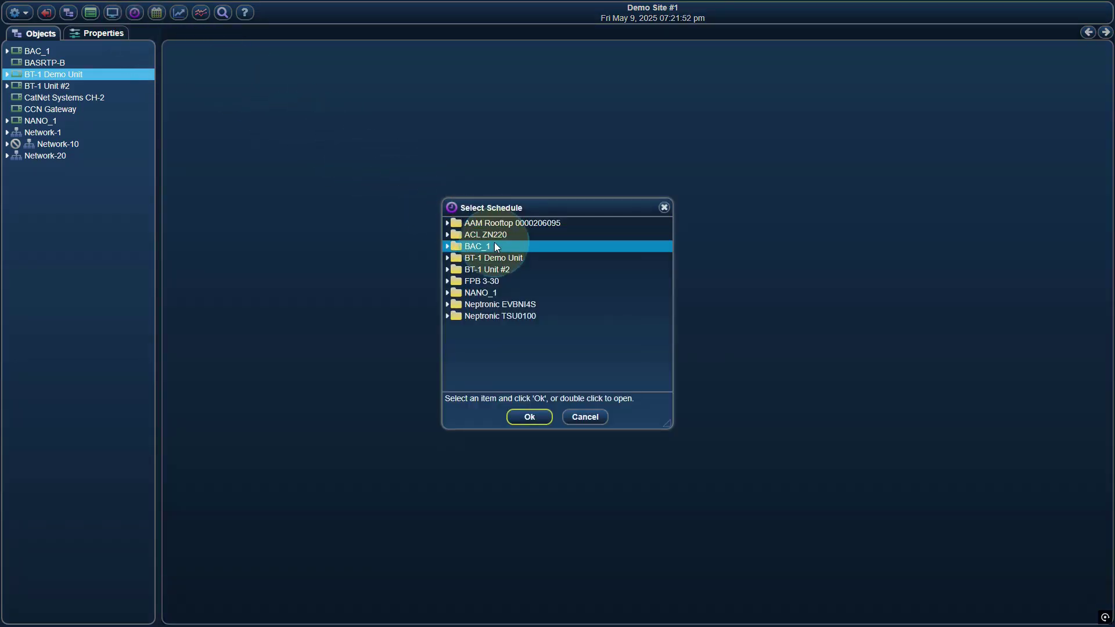
pyautogui.doubleClick(494, 246)
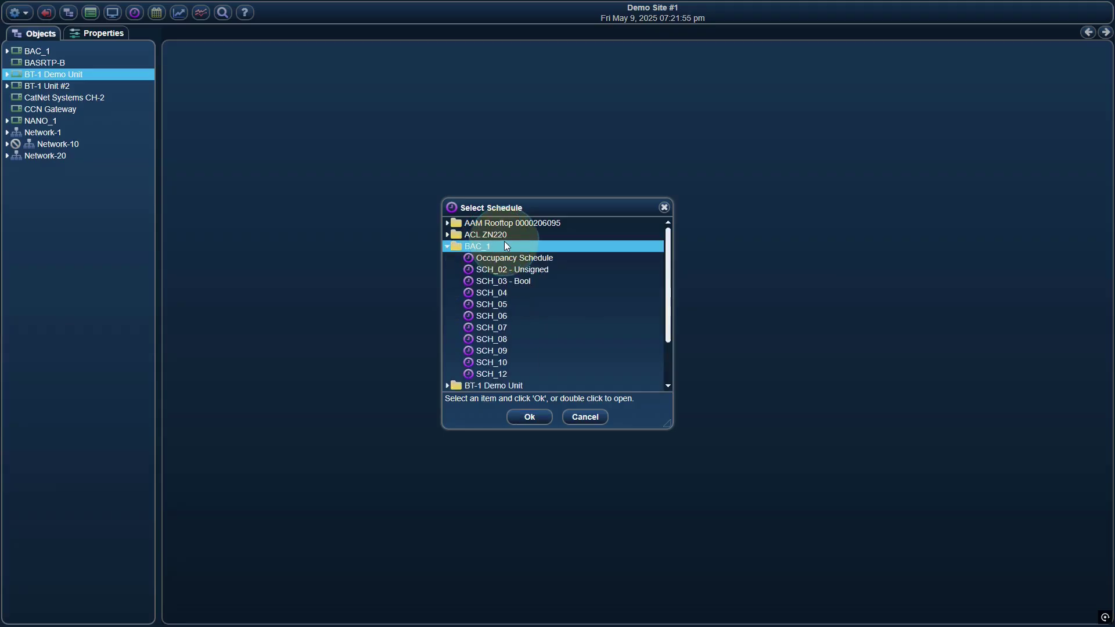
pyautogui.doubleClick(504, 242)
pyautogui.click(506, 258)
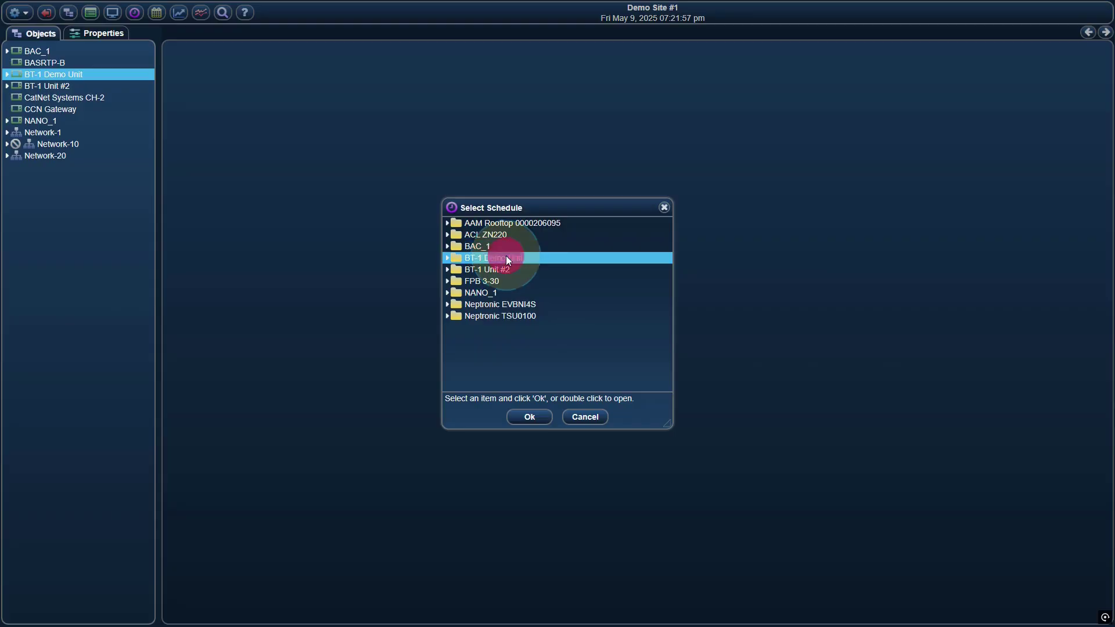
pyautogui.doubleClick(506, 258)
pyautogui.click(515, 281)
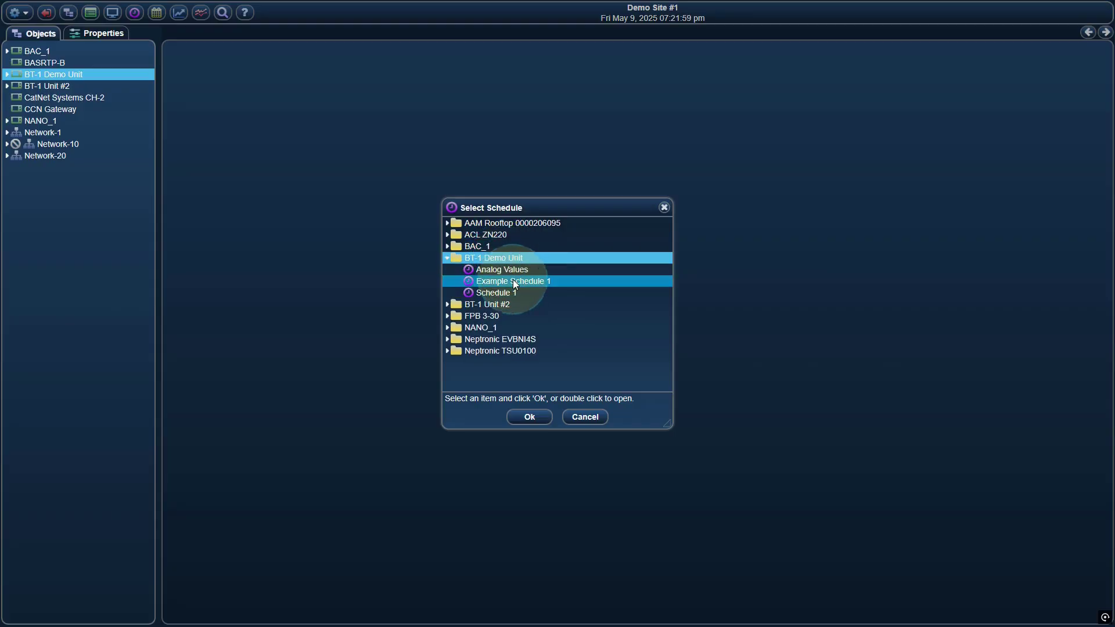
pyautogui.click(514, 282)
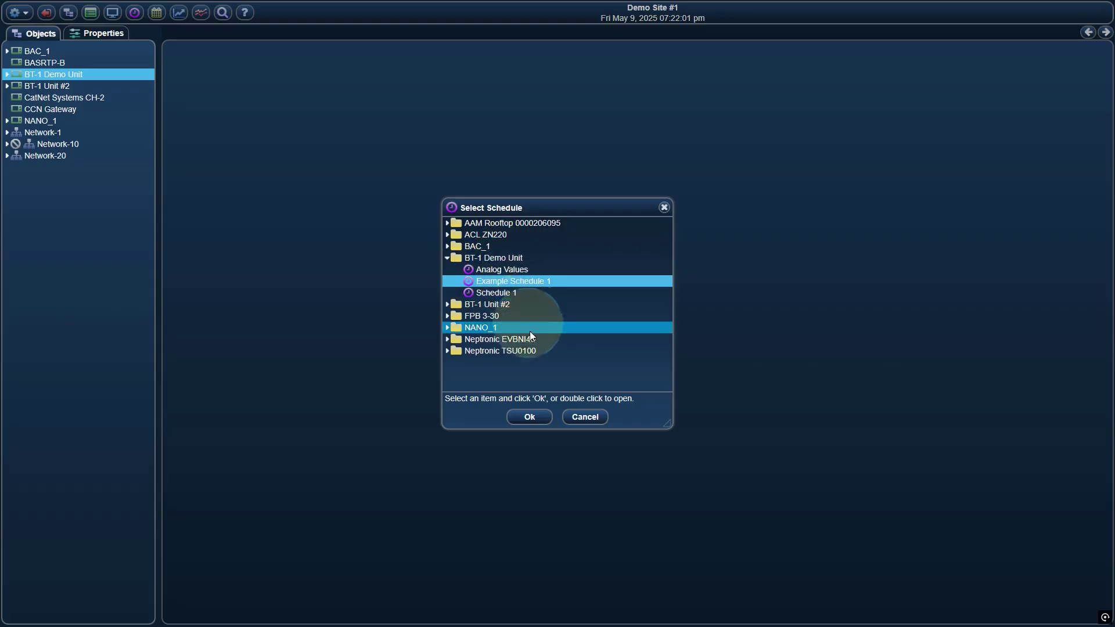
pyautogui.click(529, 417)
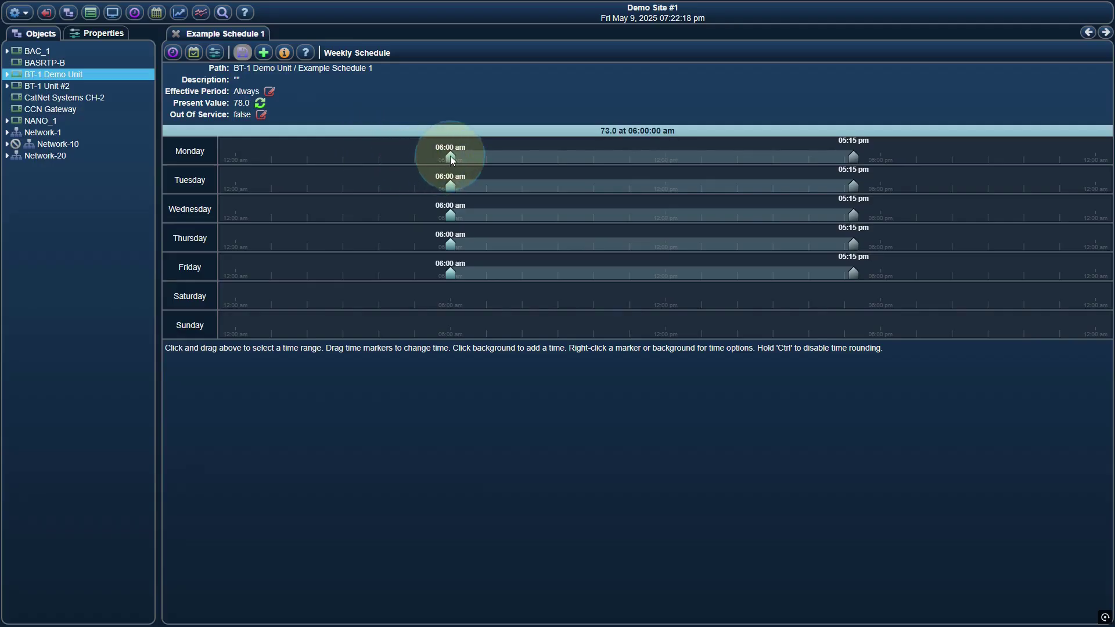
# Move Monday's start time to 05:00 am and add an 08:00 am to 02:00 pm period with value 74 on Saturday and Sunday
pyautogui.moveTo(450, 156); pyautogui.dragTo(417, 157)
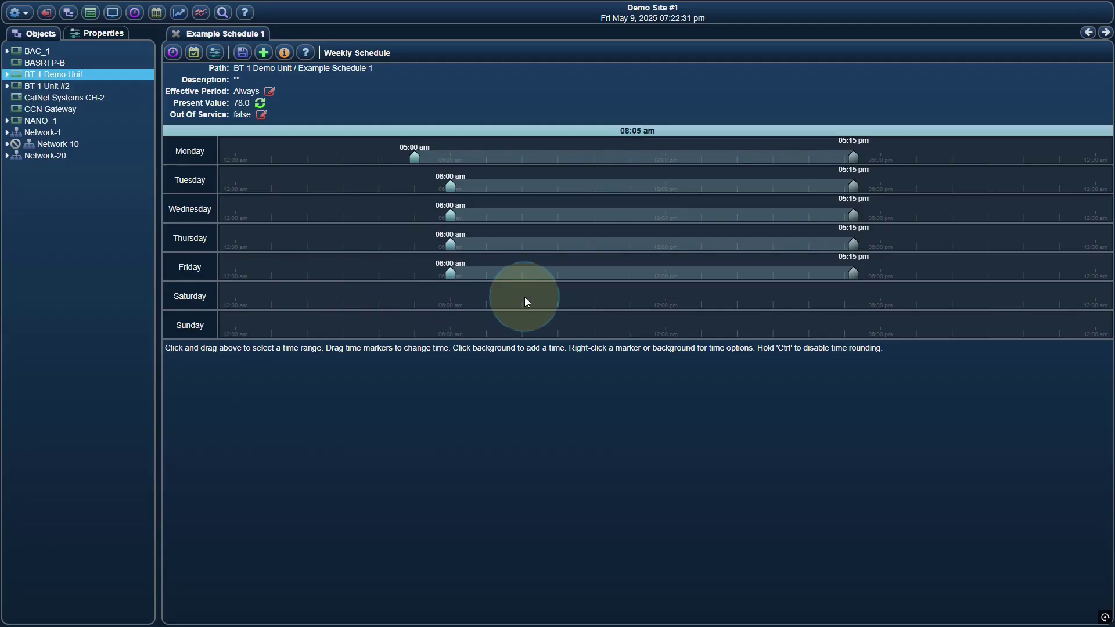
pyautogui.moveTo(524, 301); pyautogui.dragTo(741, 325)
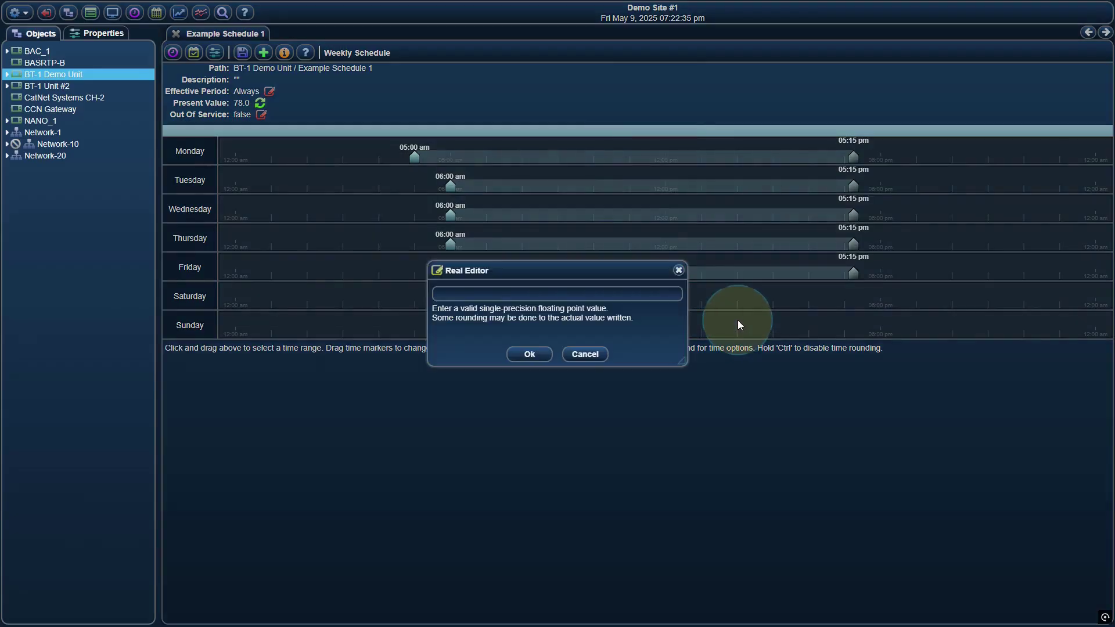
pyautogui.write('74')
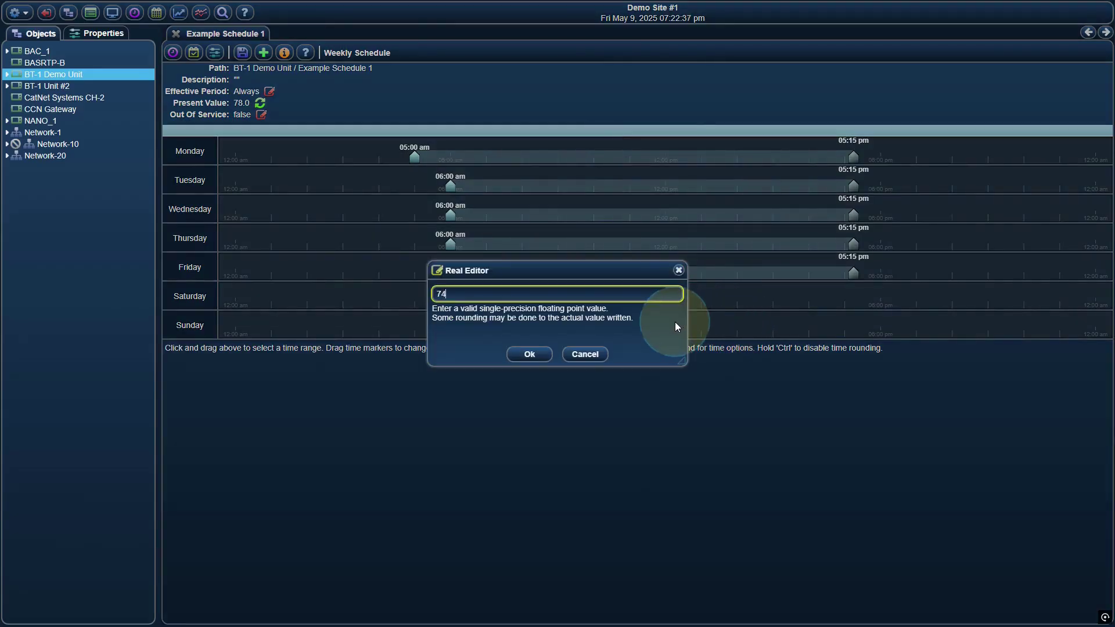
pyautogui.click(529, 355)
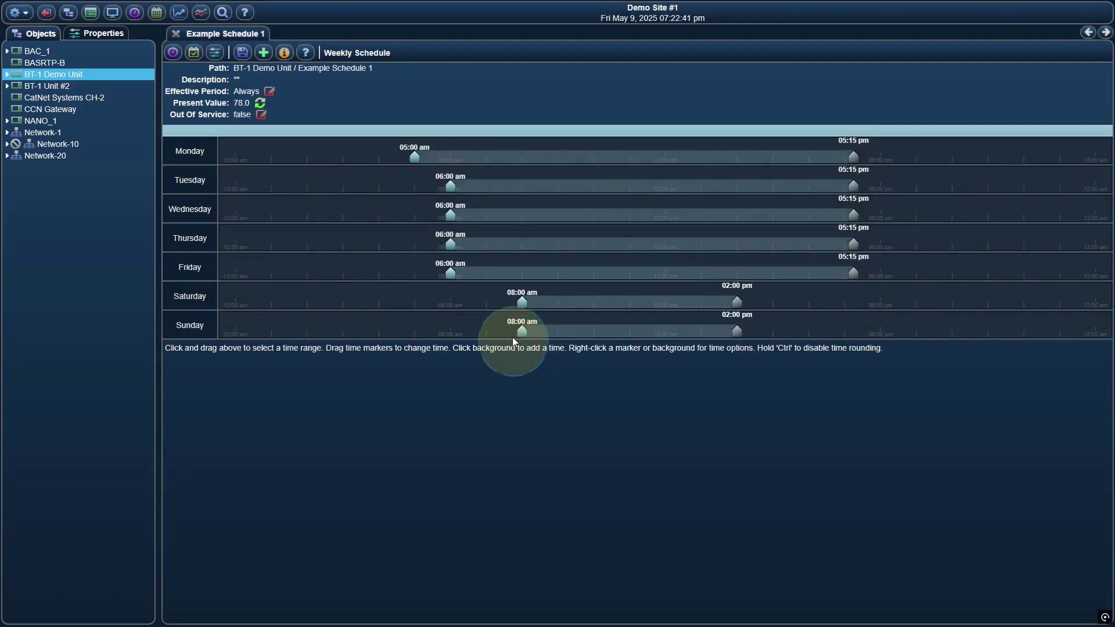
# Cycle the weekly schedule's marker labels through values, values with times, and back to times only
pyautogui.click(285, 53)
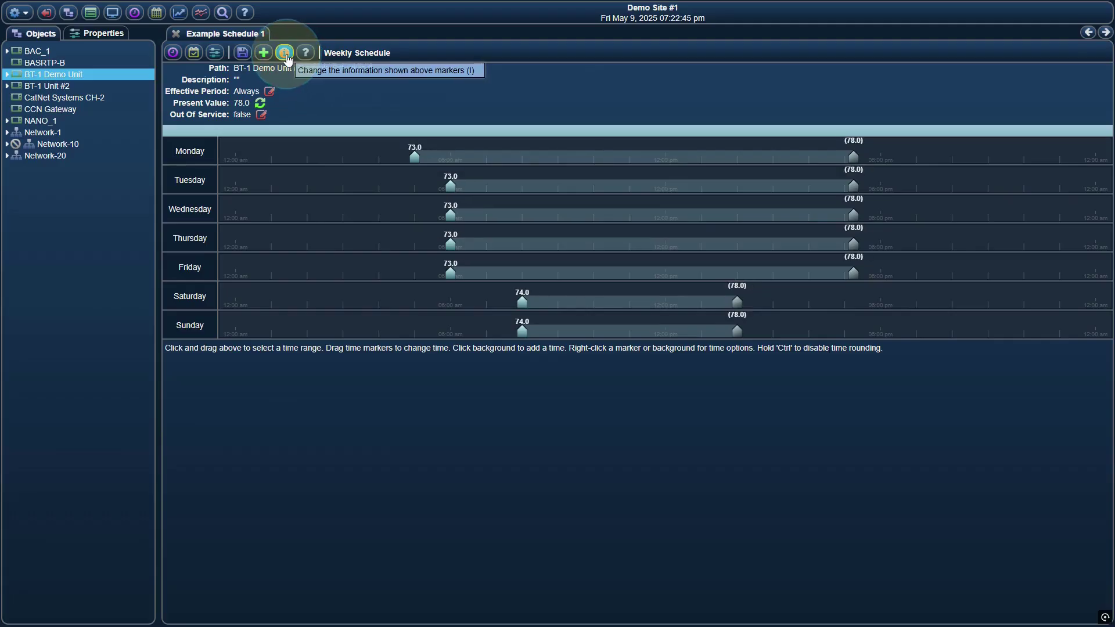
pyautogui.click(287, 57)
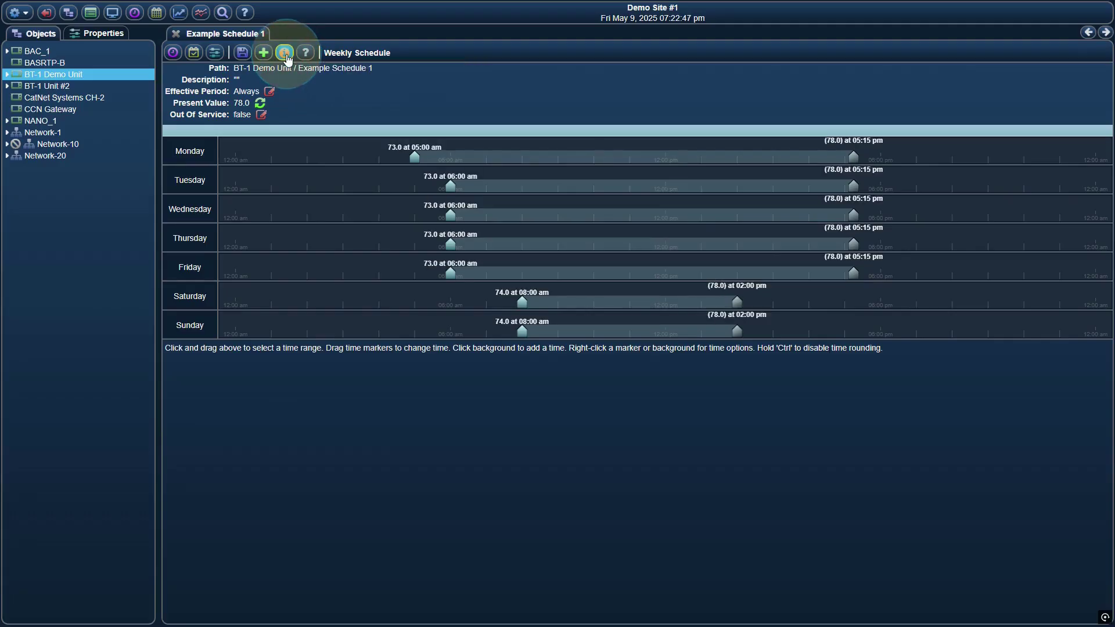
pyautogui.click(288, 56)
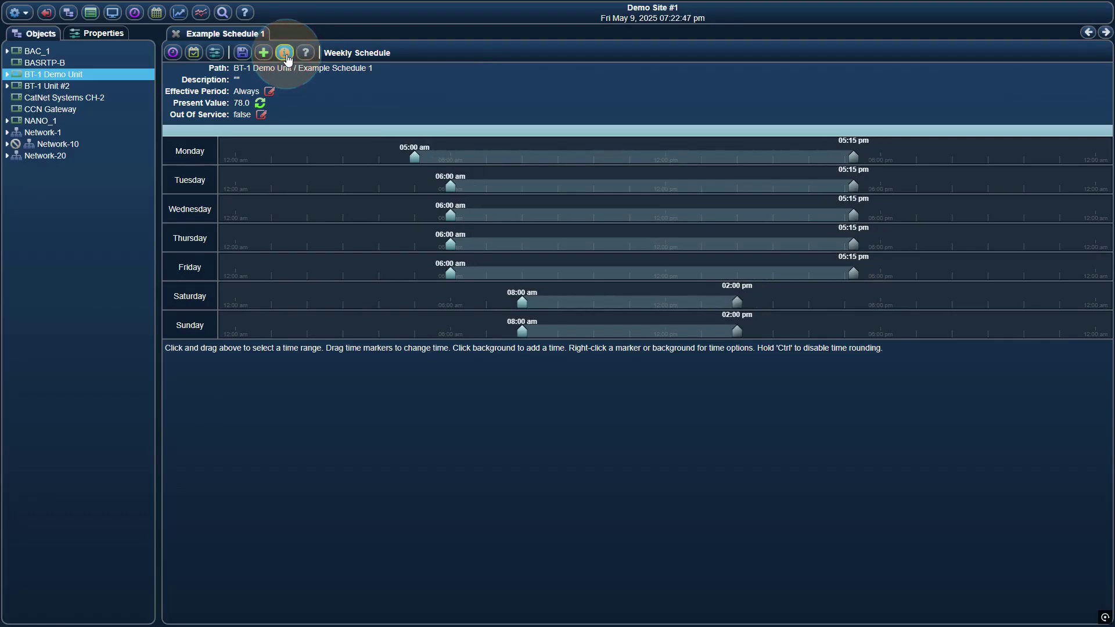
# Copy Monday's schedule to Tuesday, Wednesday, Thursday and Friday
pyautogui.rightClick(430, 158)
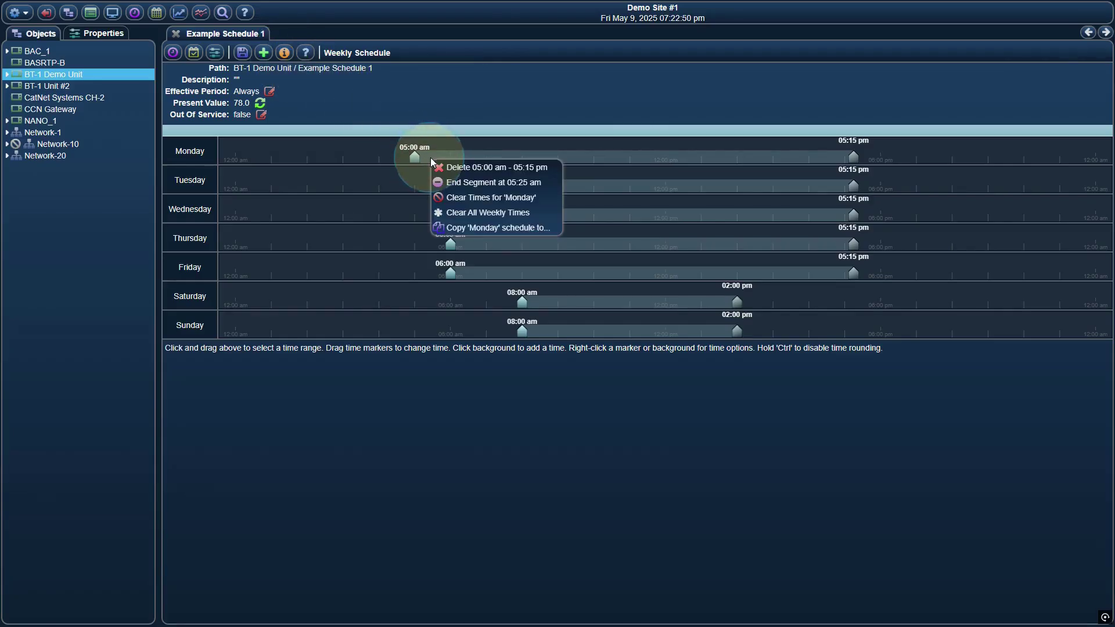
pyautogui.click(476, 228)
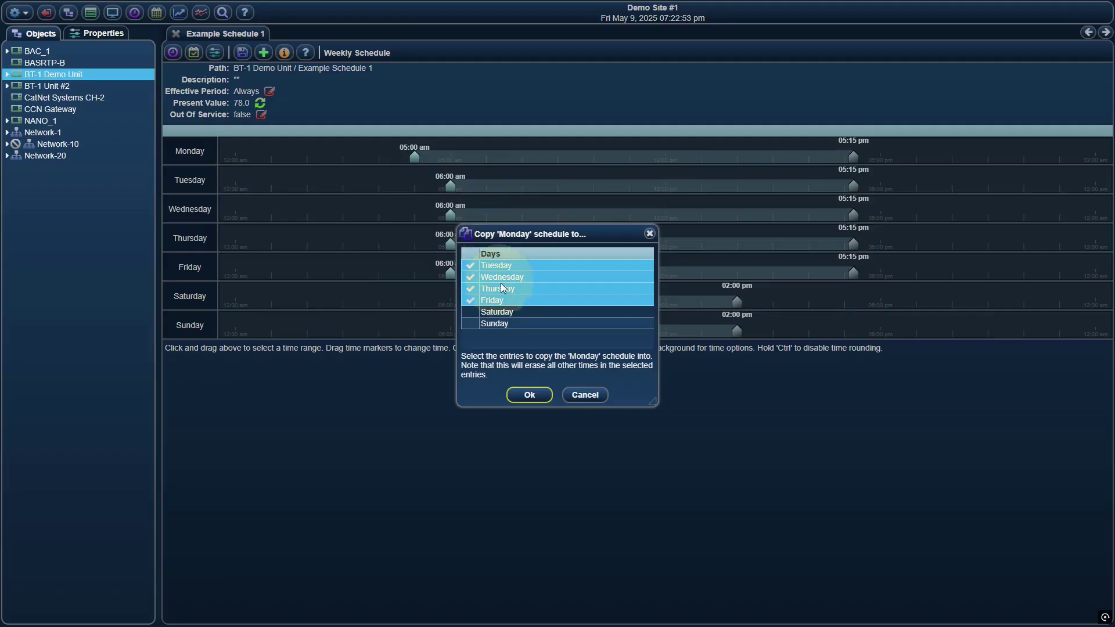
pyautogui.click(529, 395)
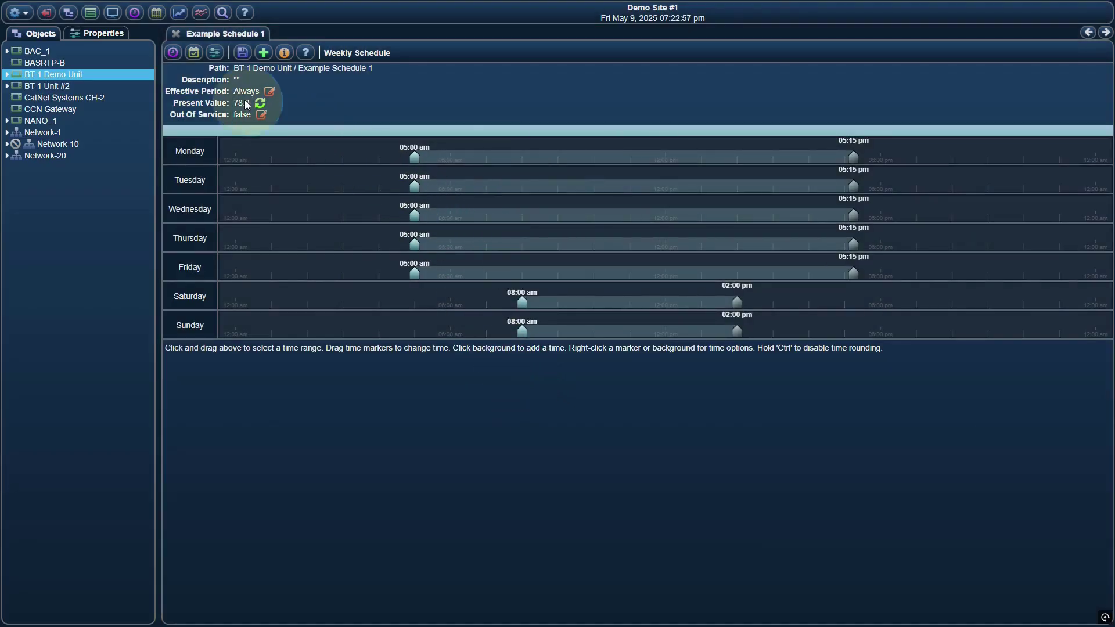
# Add an exception to Example Schedule 1 for the last date of May 2025 on any day, with priority 16
pyautogui.click(195, 54)
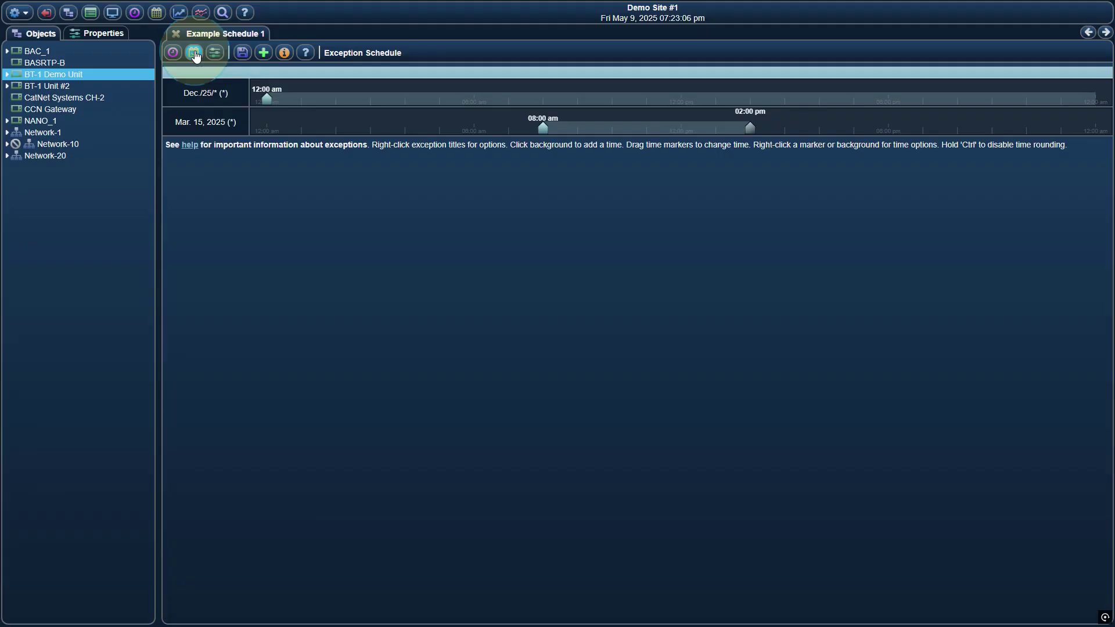
pyautogui.click(265, 53)
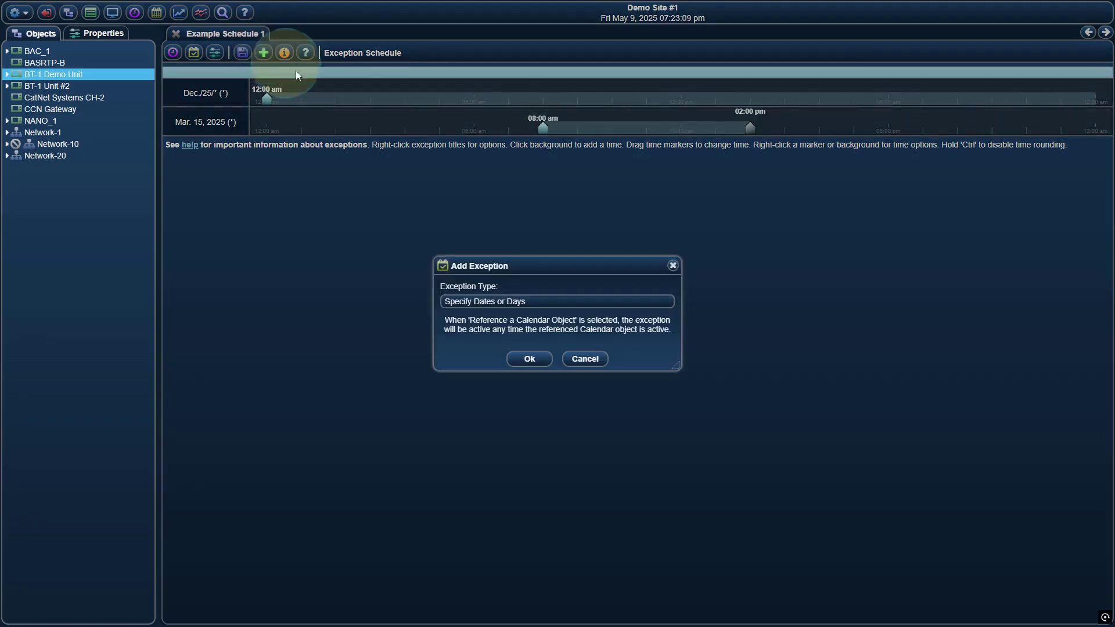
pyautogui.click(545, 363)
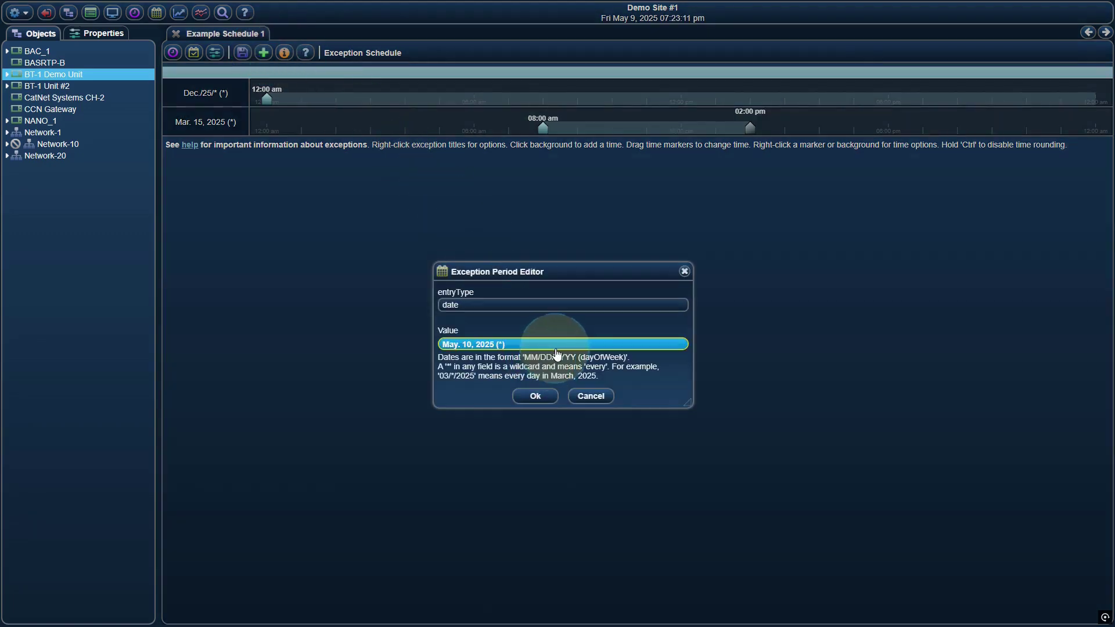
pyautogui.click(557, 351)
pyautogui.click(586, 308)
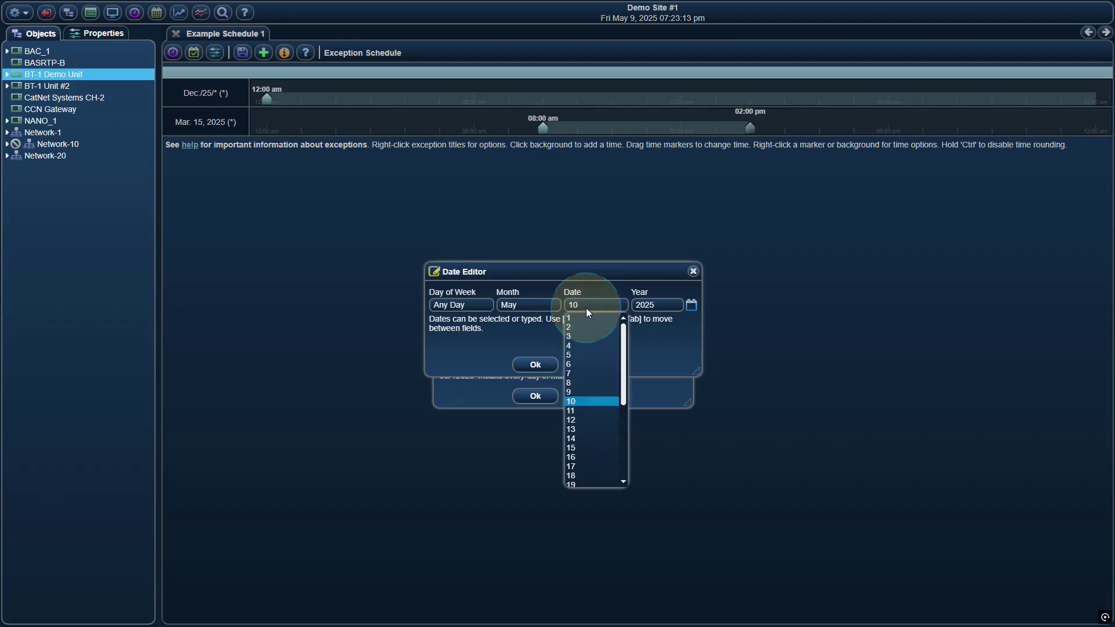
pyautogui.scroll(-3, 594, 429)
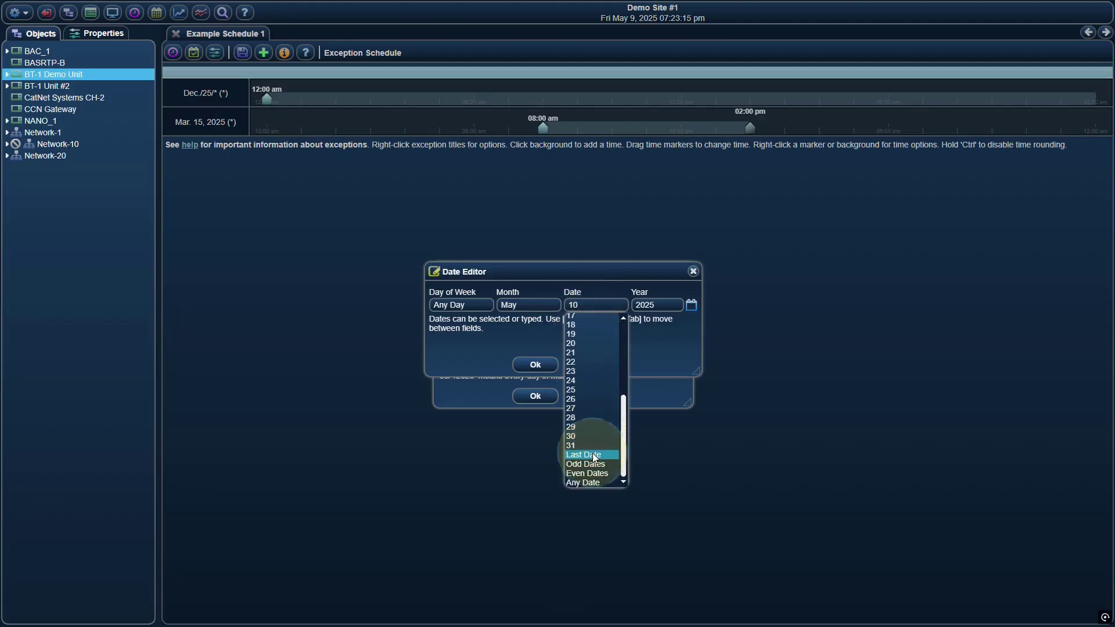
pyautogui.click(590, 448)
pyautogui.click(538, 365)
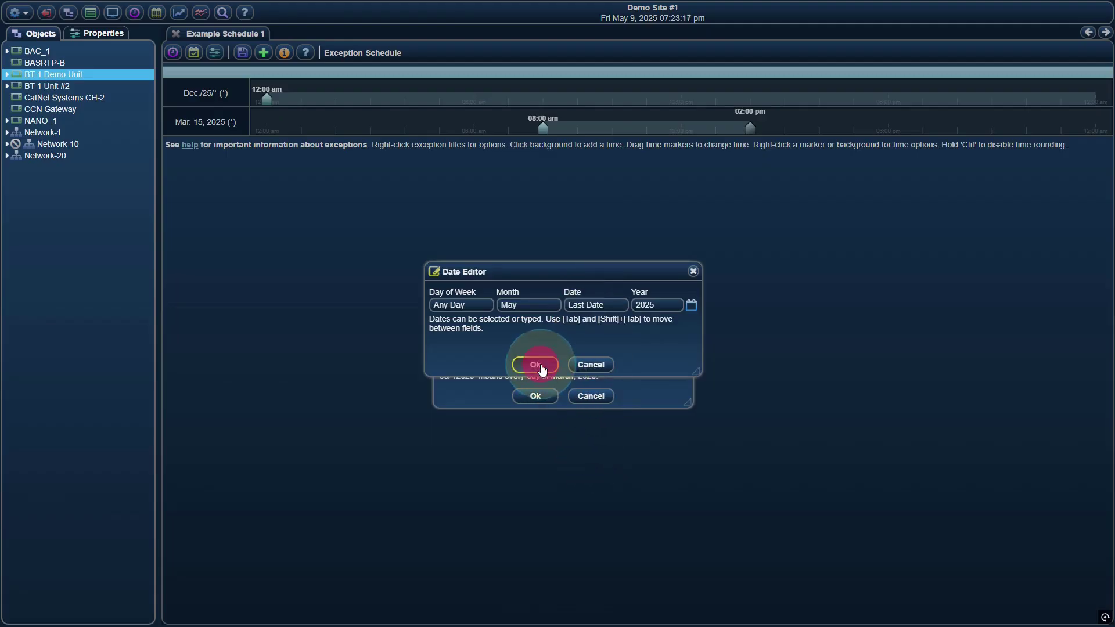
pyautogui.click(541, 395)
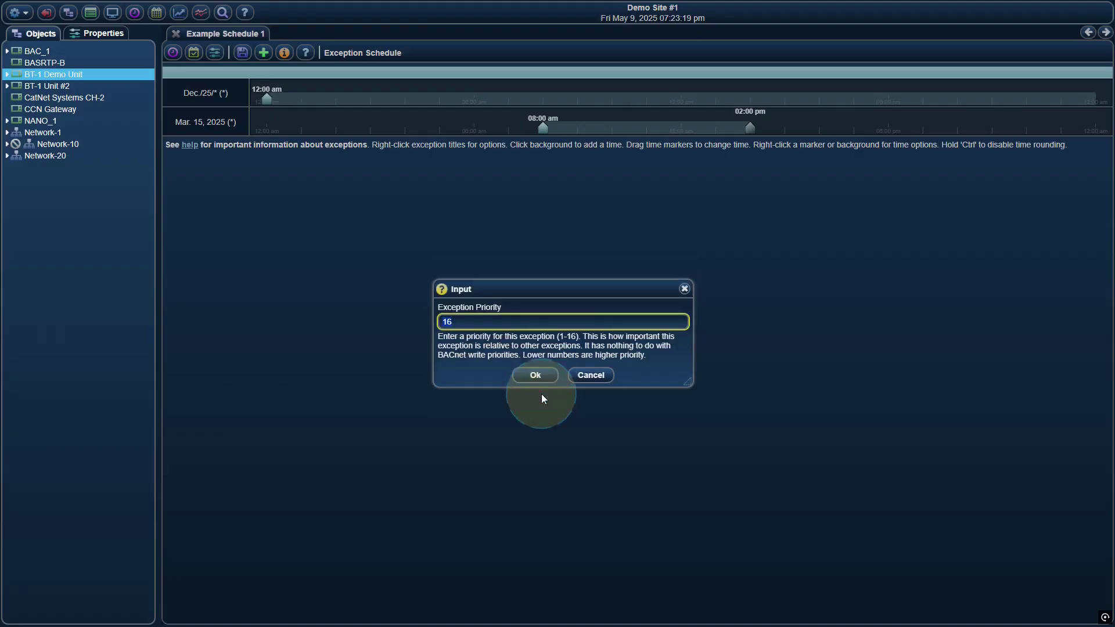
pyautogui.click(535, 376)
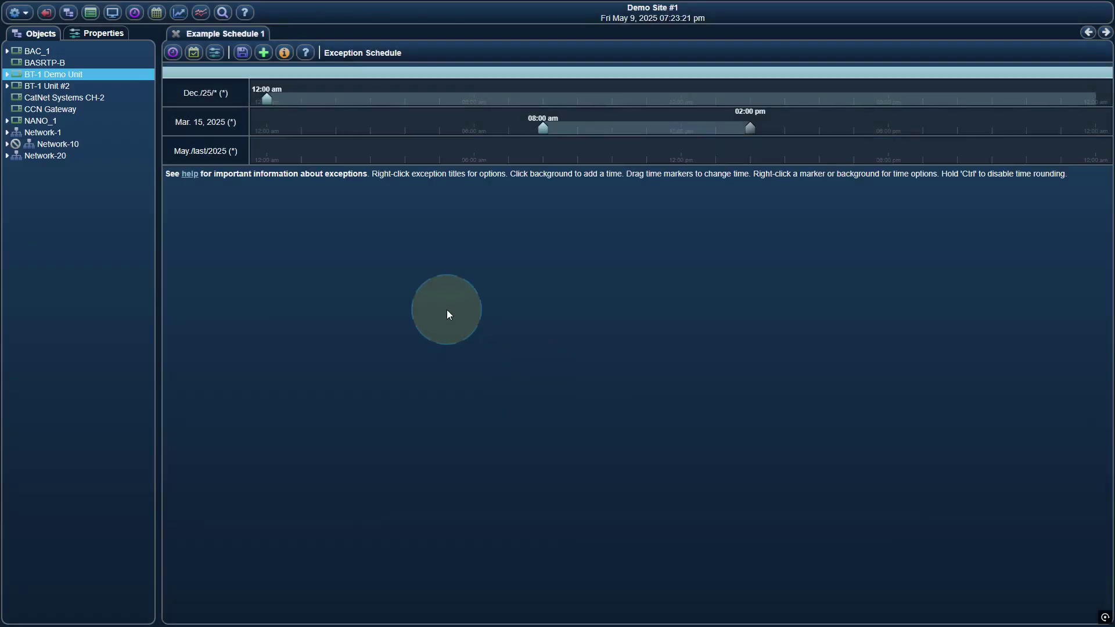
# Delete the Mar. 15, 2025 exception from the exception schedule
pyautogui.rightClick(220, 120)
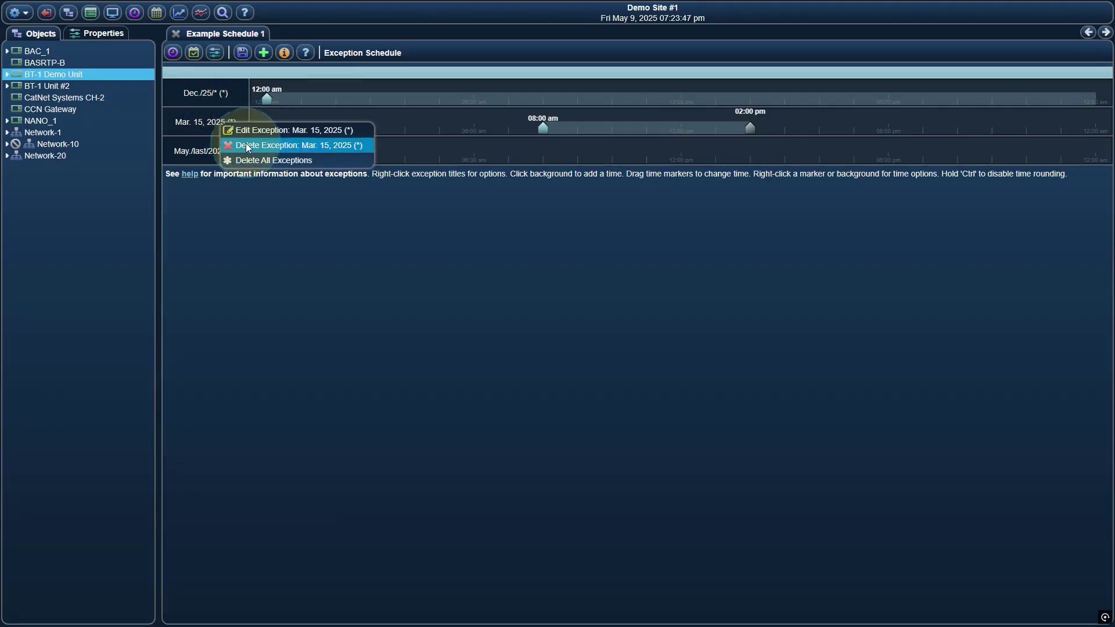
pyautogui.click(246, 145)
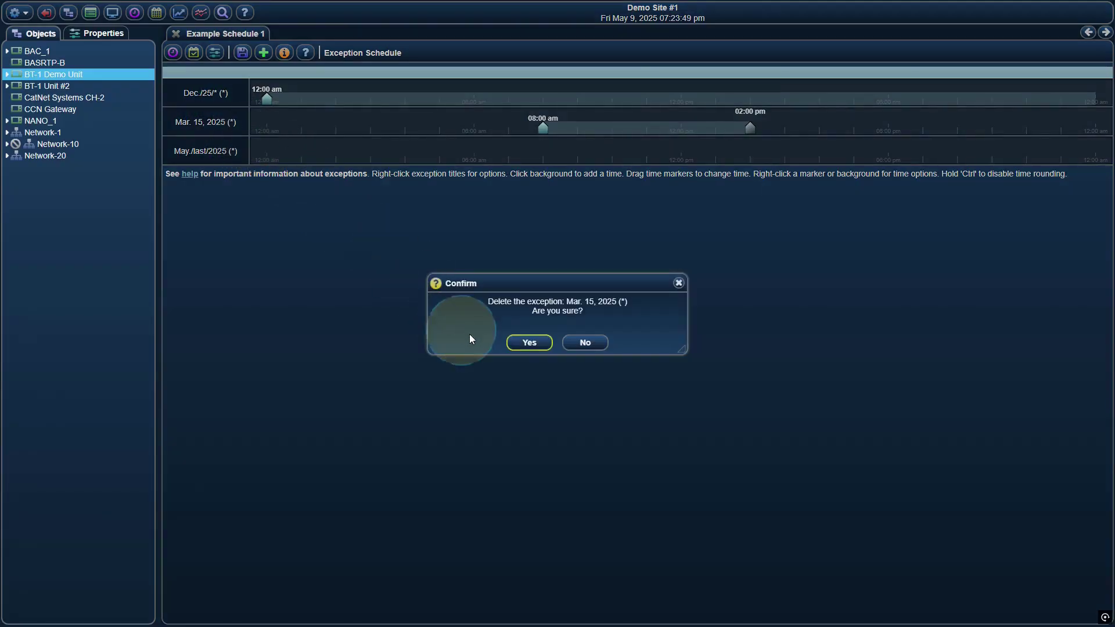
pyautogui.click(529, 343)
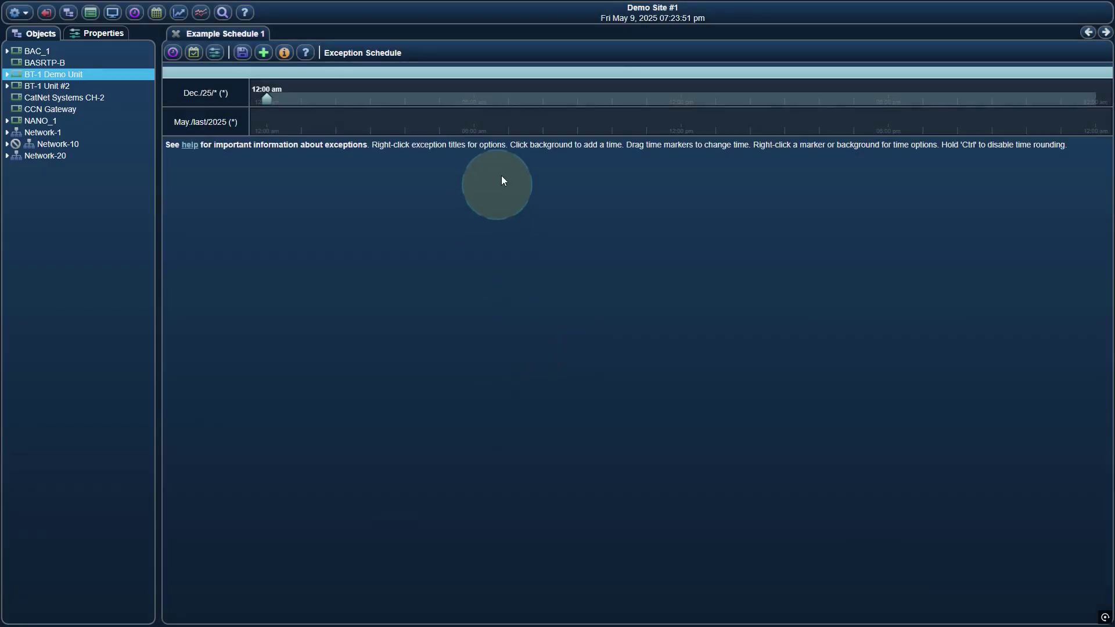
# Add a 06:00 am to 12:00 pm period with value 74 to the May/last/2025 exception
pyautogui.moveTo(474, 124); pyautogui.dragTo(679, 124)
pyautogui.write('70')
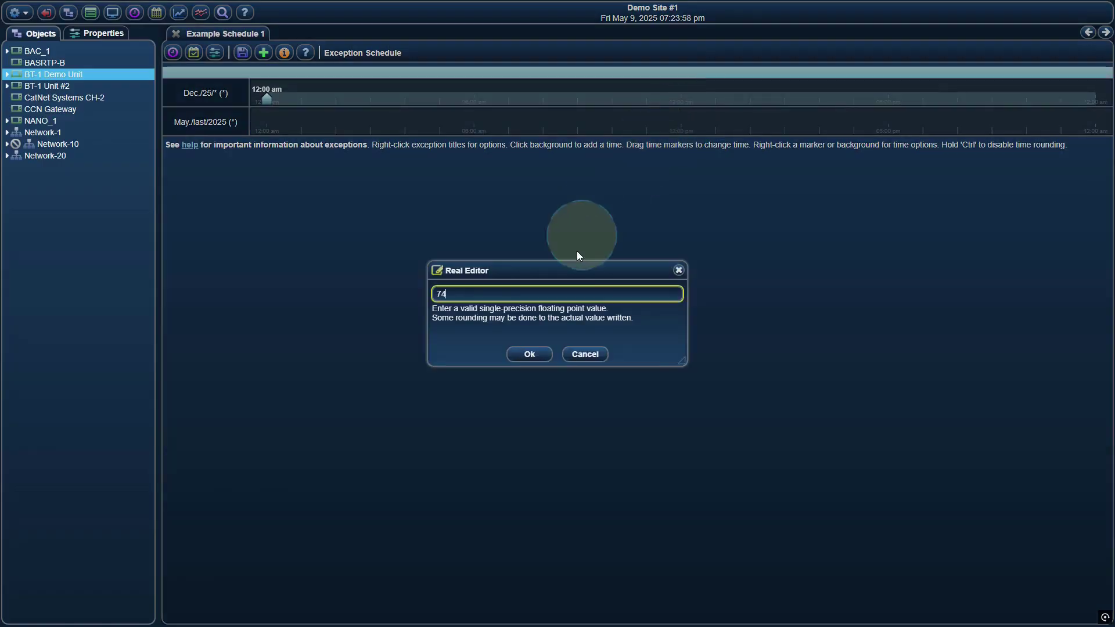
pyautogui.click(533, 354)
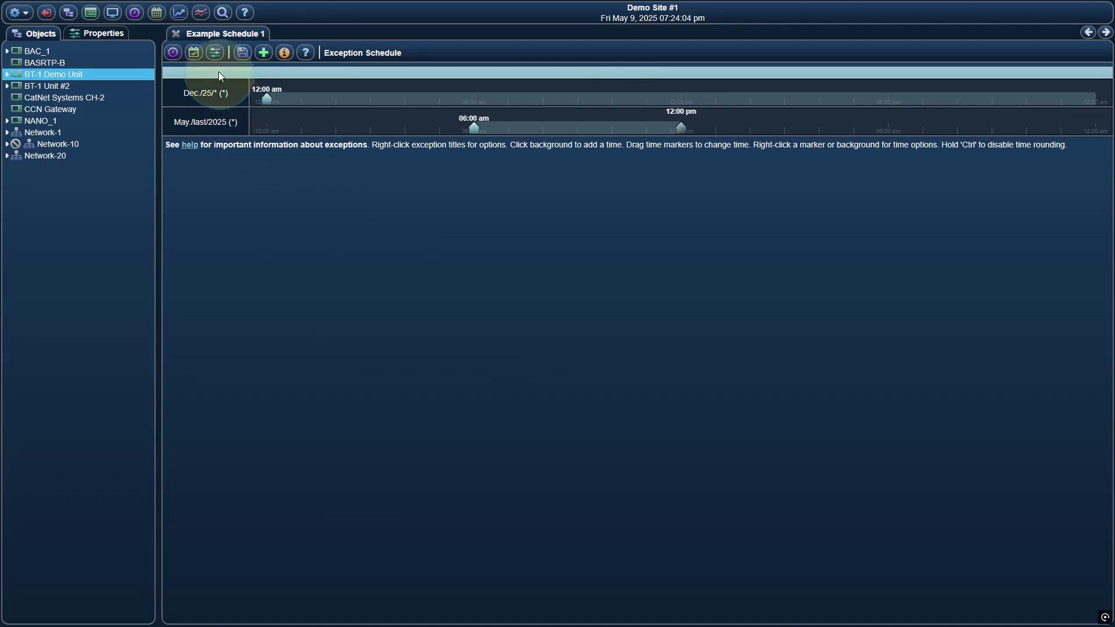
# Save the schedule with BT-1 Demo Unit's Second Floor Setpoint added to its controlled properties, and return to the weekly schedule
pyautogui.click(215, 53)
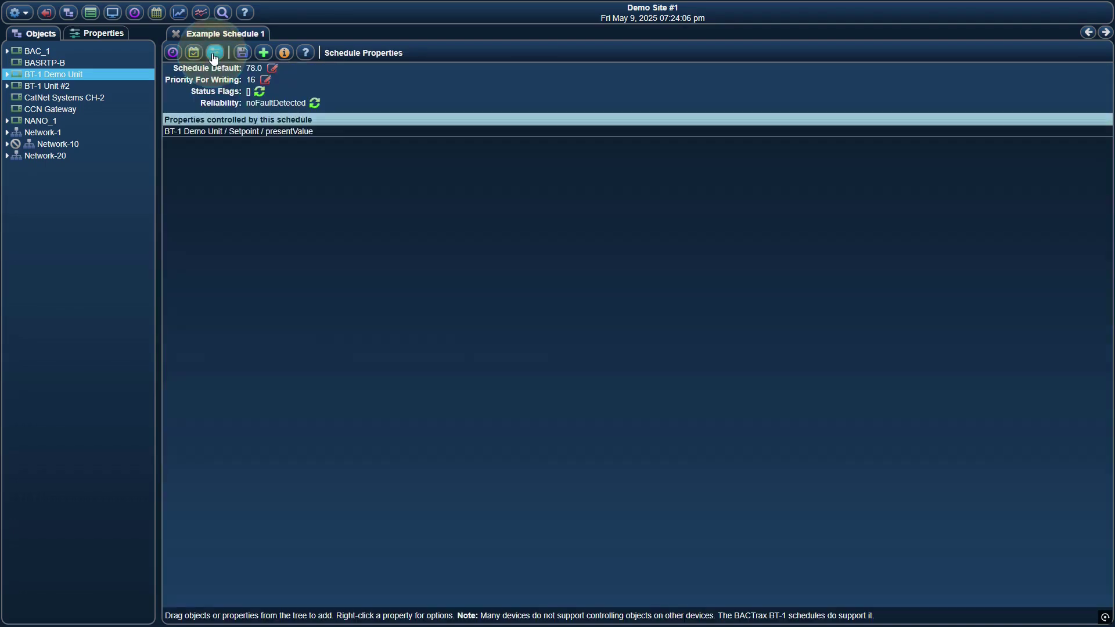
pyautogui.click(81, 74)
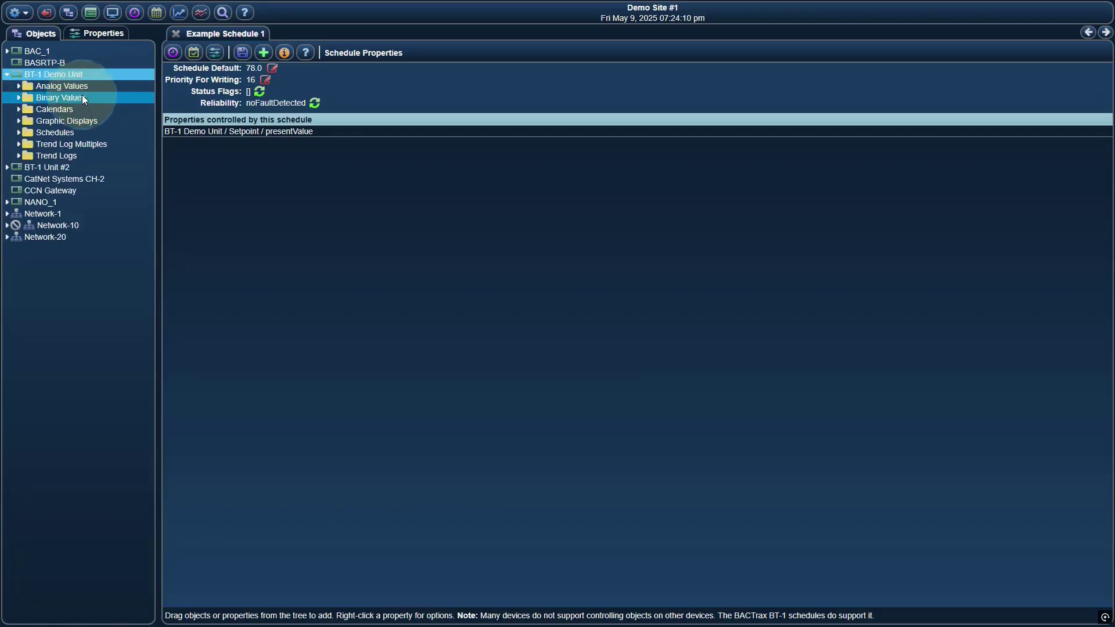
pyautogui.doubleClick(83, 88)
pyautogui.click(94, 98)
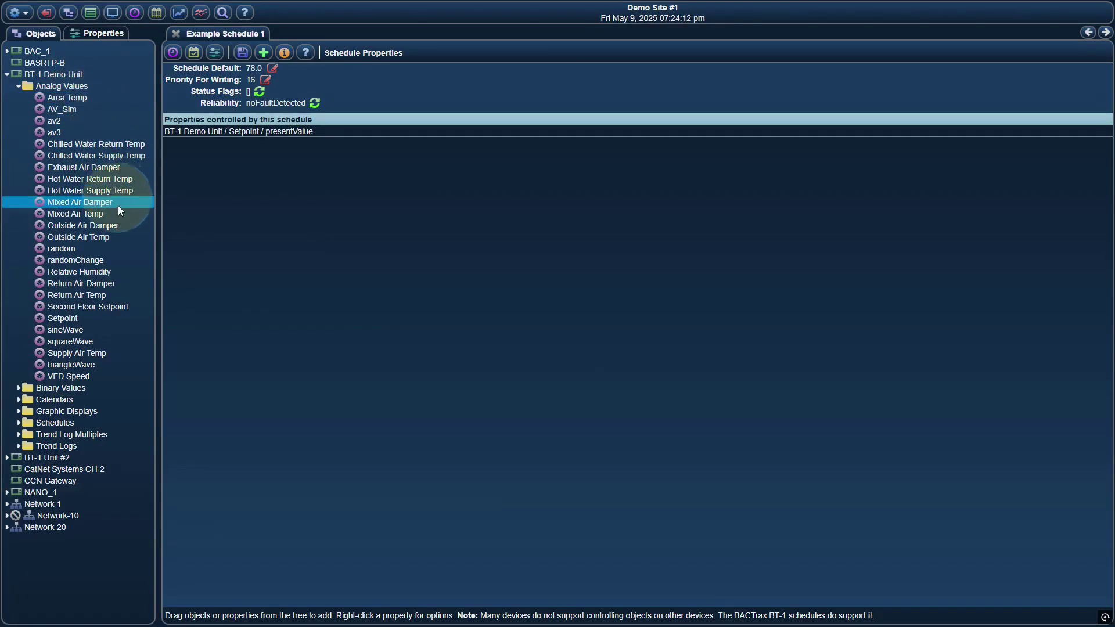
pyautogui.moveTo(110, 306); pyautogui.dragTo(232, 160)
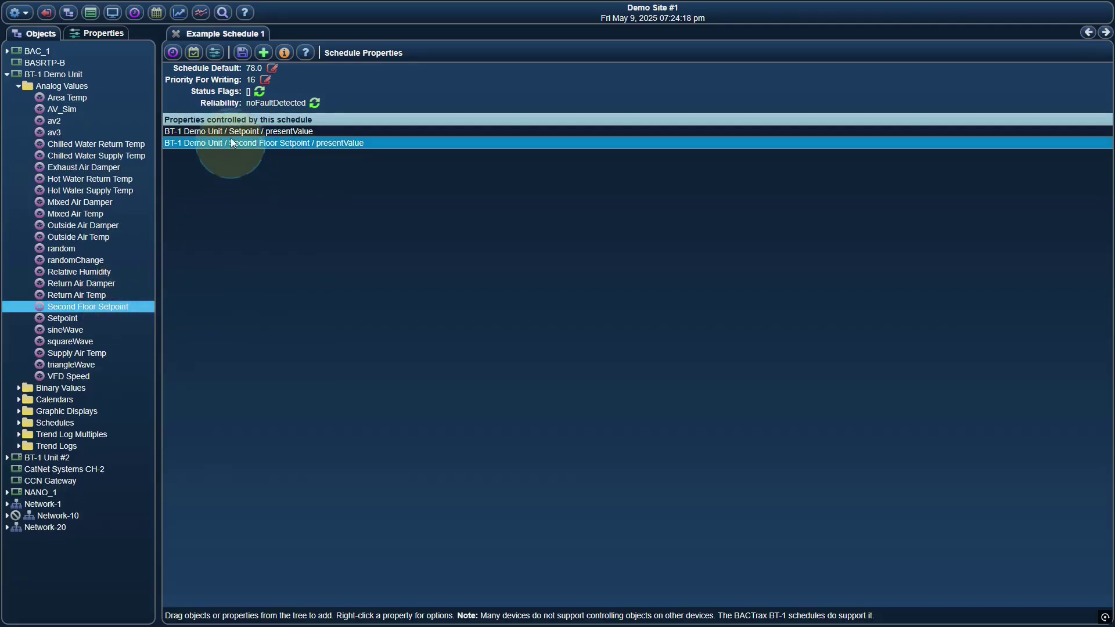
pyautogui.click(240, 53)
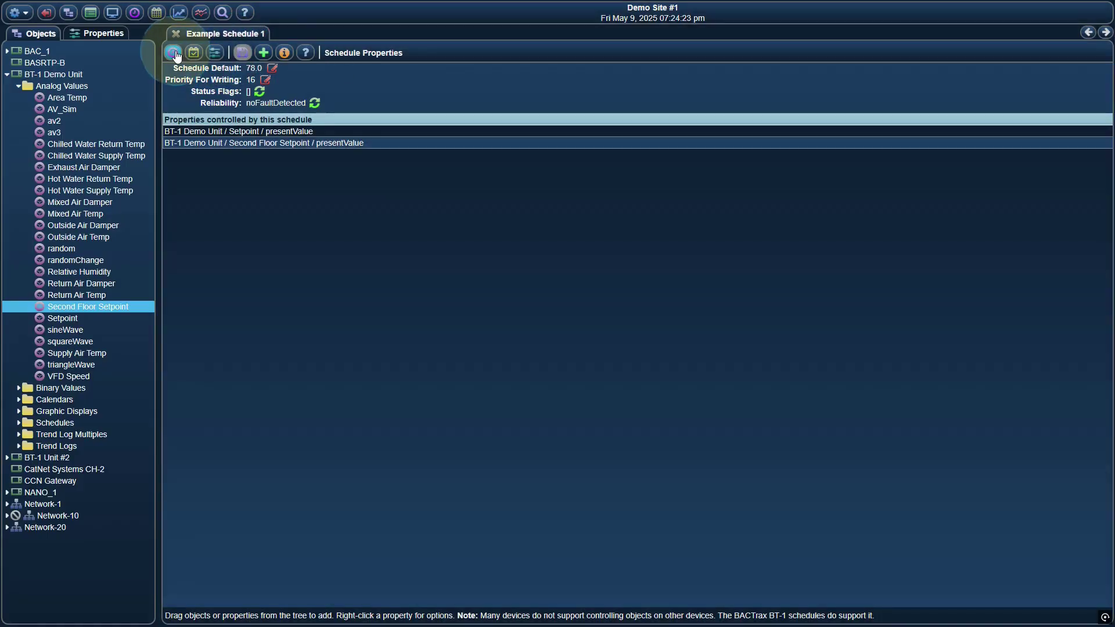
pyautogui.click(176, 55)
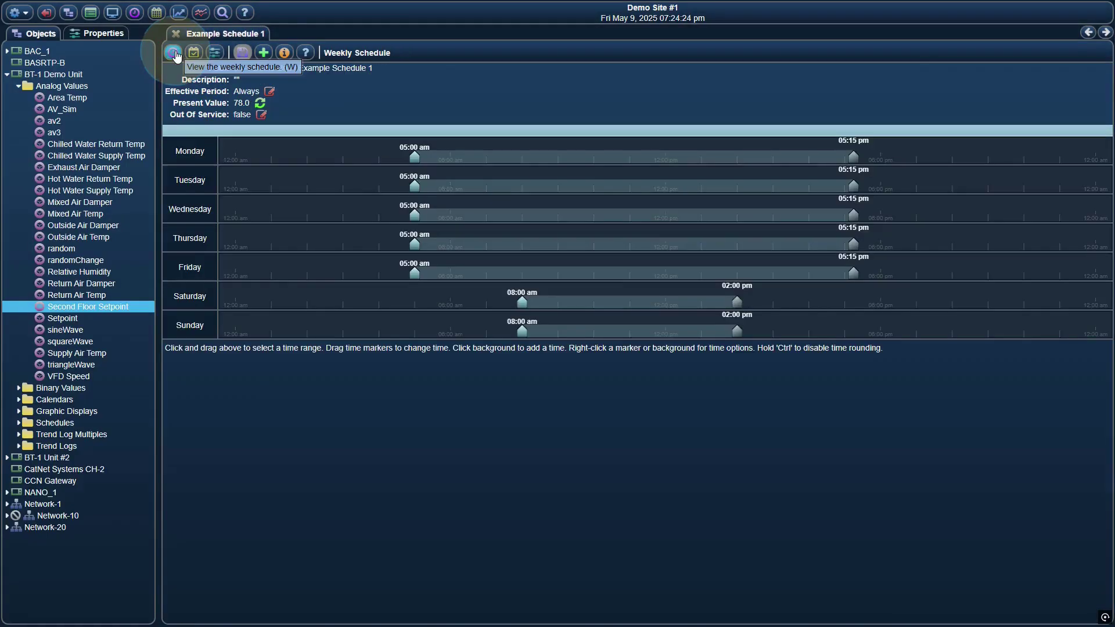
pyautogui.moveTo(296, 104)
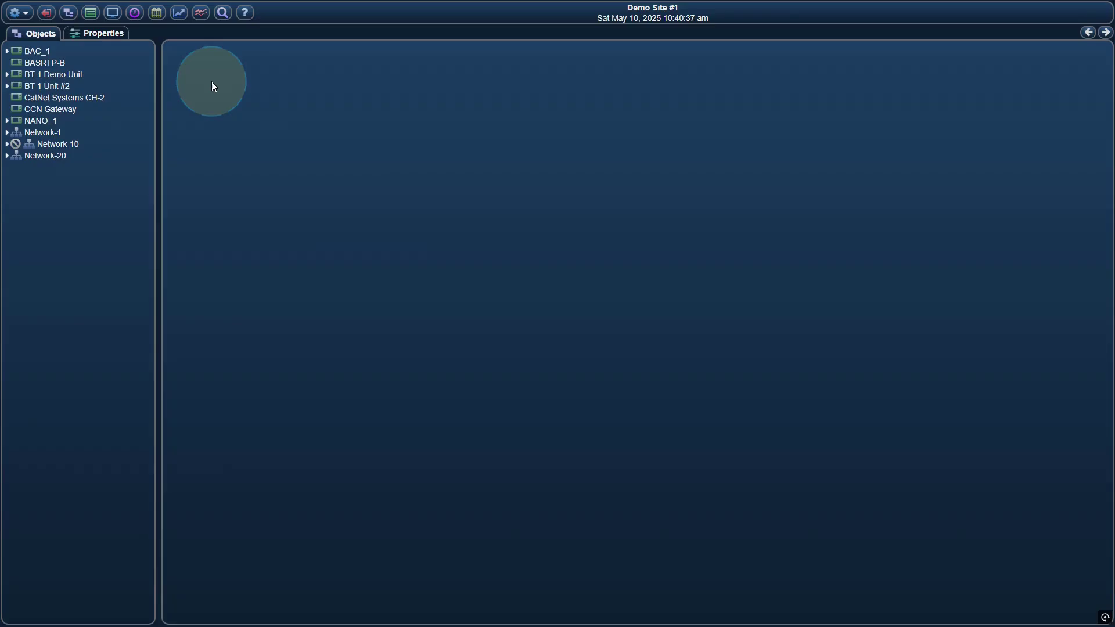
# View trend log TL1 from BT-1 Unit #2, and close it
pyautogui.click(179, 17)
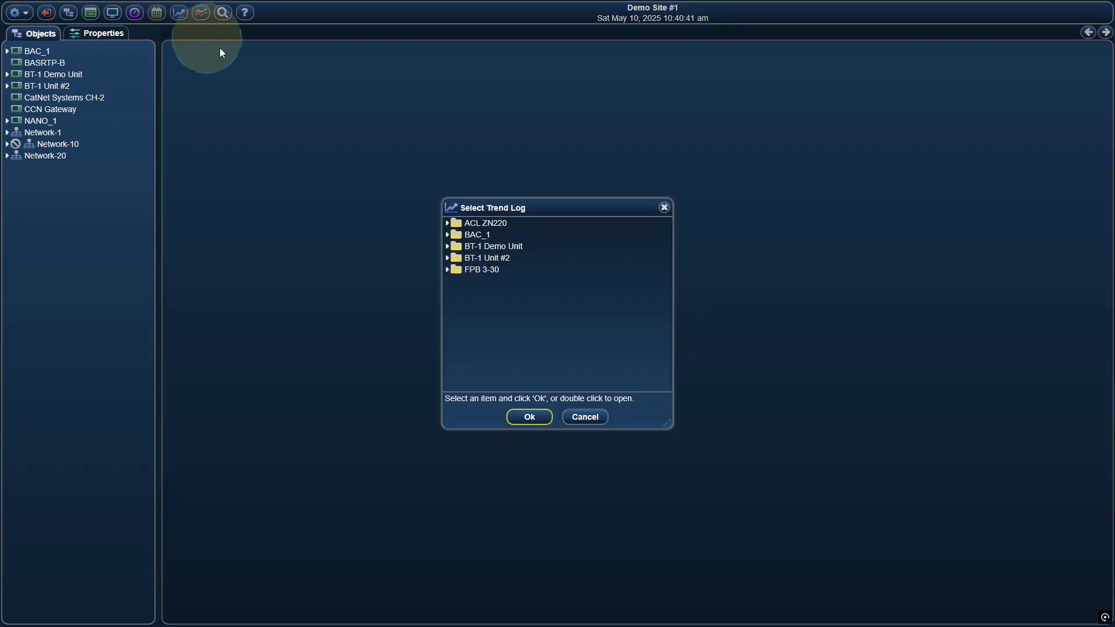
pyautogui.doubleClick(493, 257)
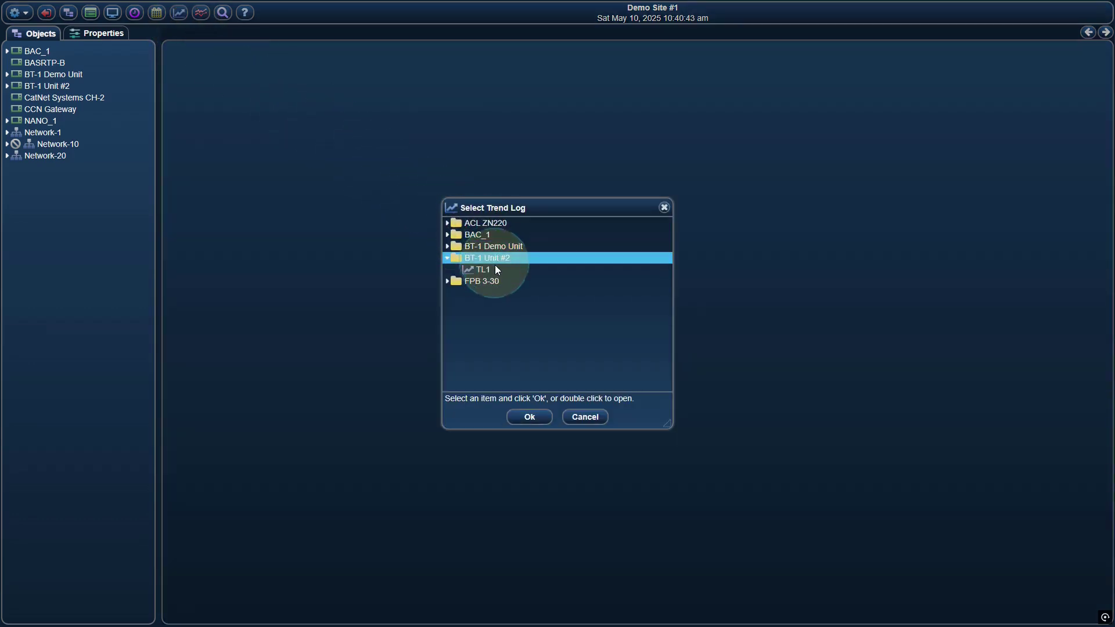
pyautogui.doubleClick(495, 267)
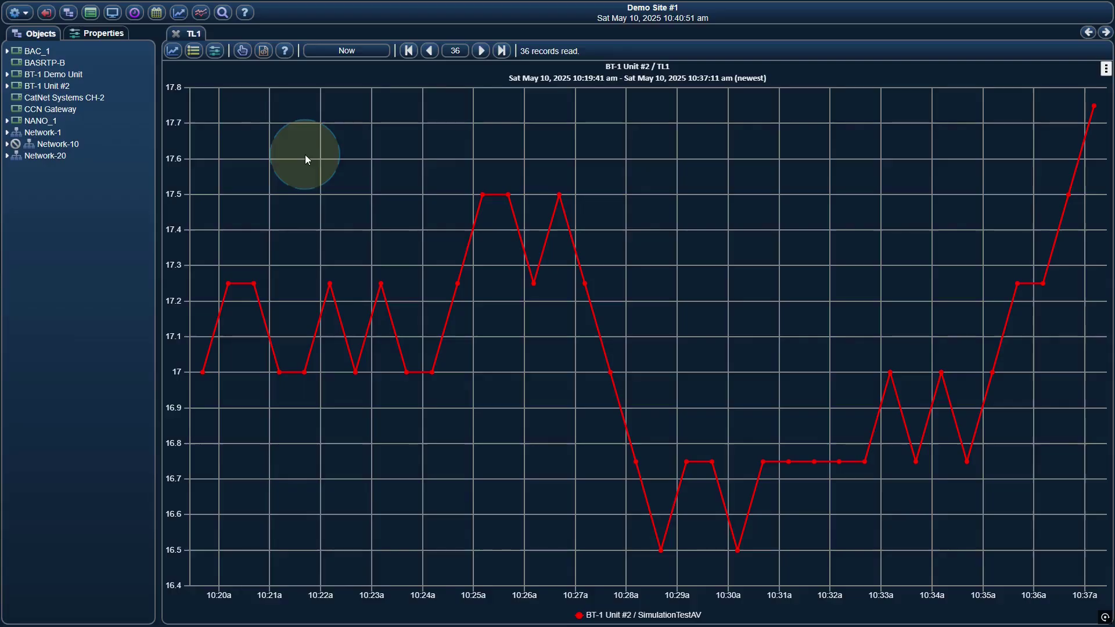
pyautogui.click(177, 34)
# Open the trend log multiple Example Trend 1 from BT-1 Demo Unit, and inspect its plotted data points
pyautogui.click(202, 14)
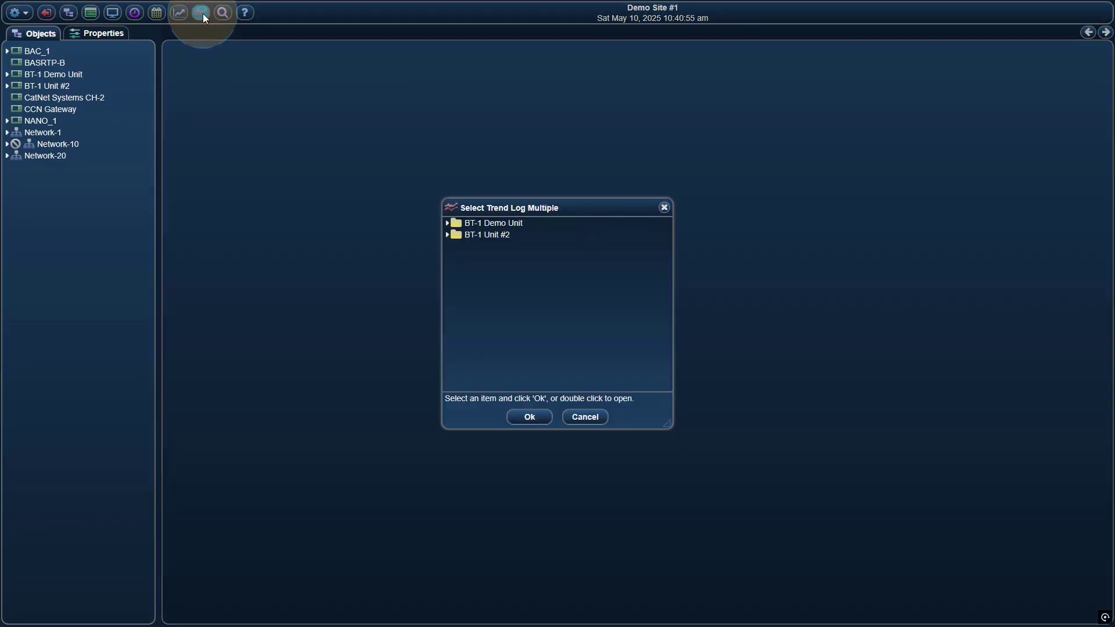
pyautogui.click(504, 234)
pyautogui.doubleClick(510, 225)
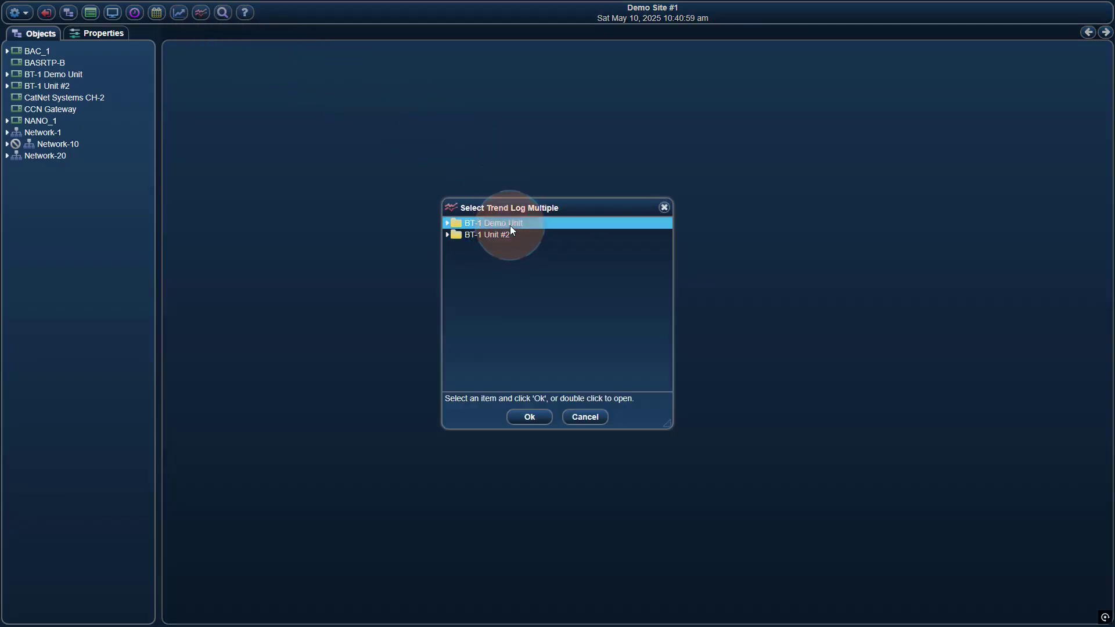
pyautogui.doubleClick(510, 234)
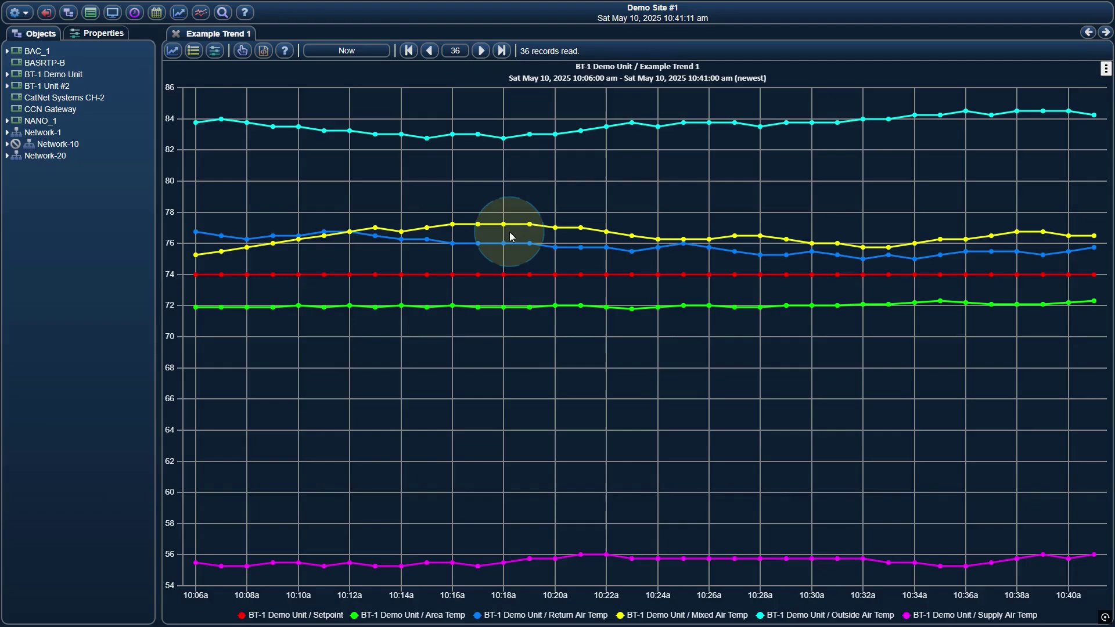
pyautogui.moveTo(289, 134)
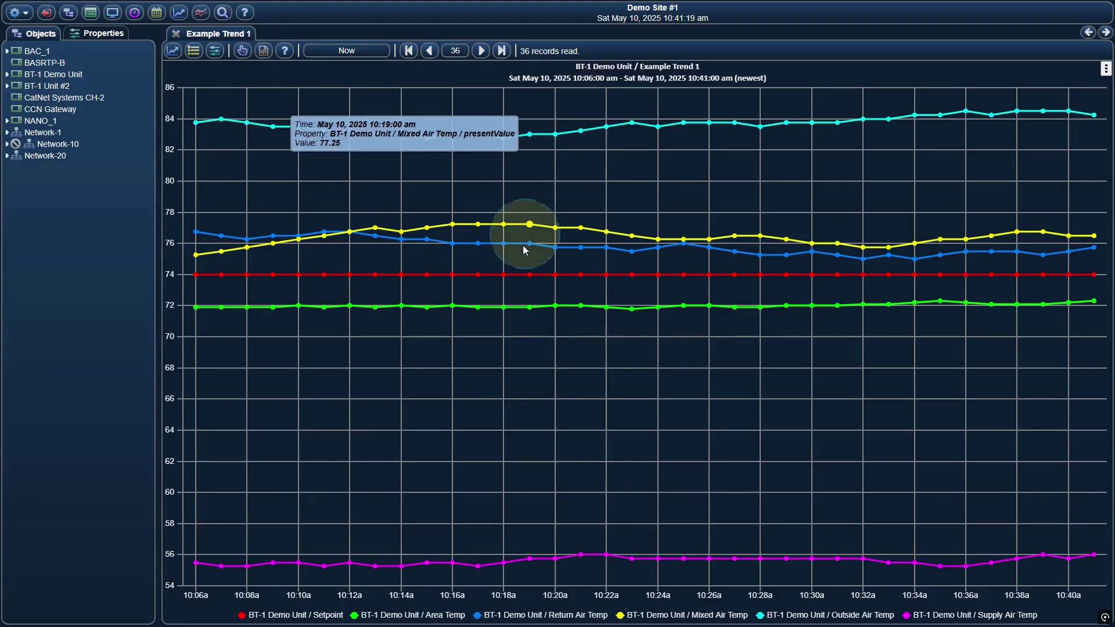
# Hide the Setpoint, Area Temp and Return Air Temp lines in the trend graph, and show them again
pyautogui.click(325, 615)
pyautogui.click(371, 616)
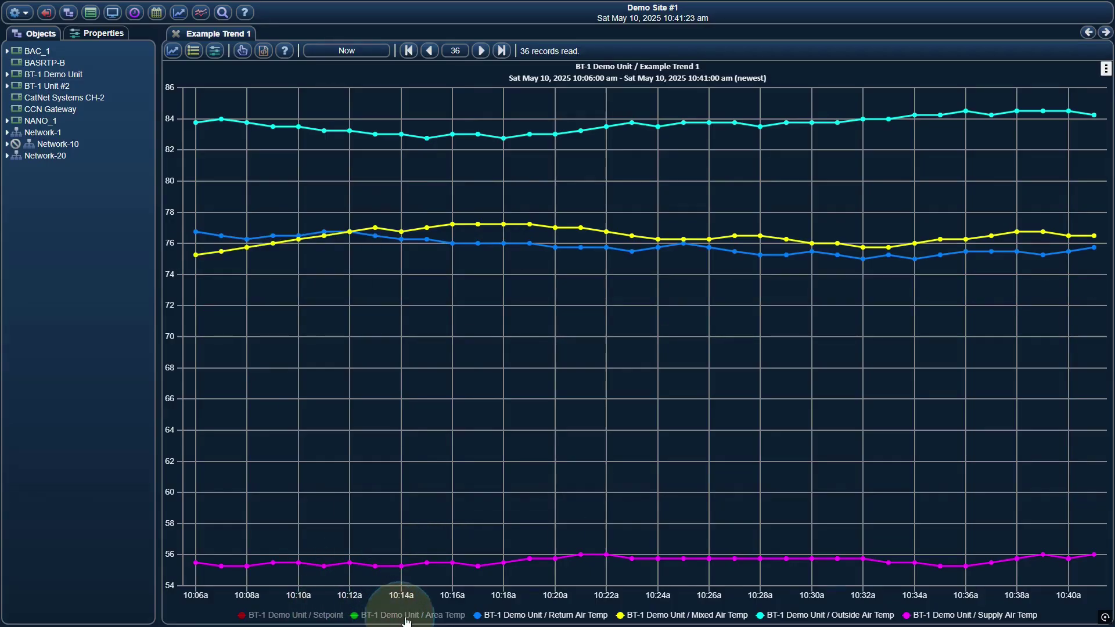
pyautogui.click(509, 616)
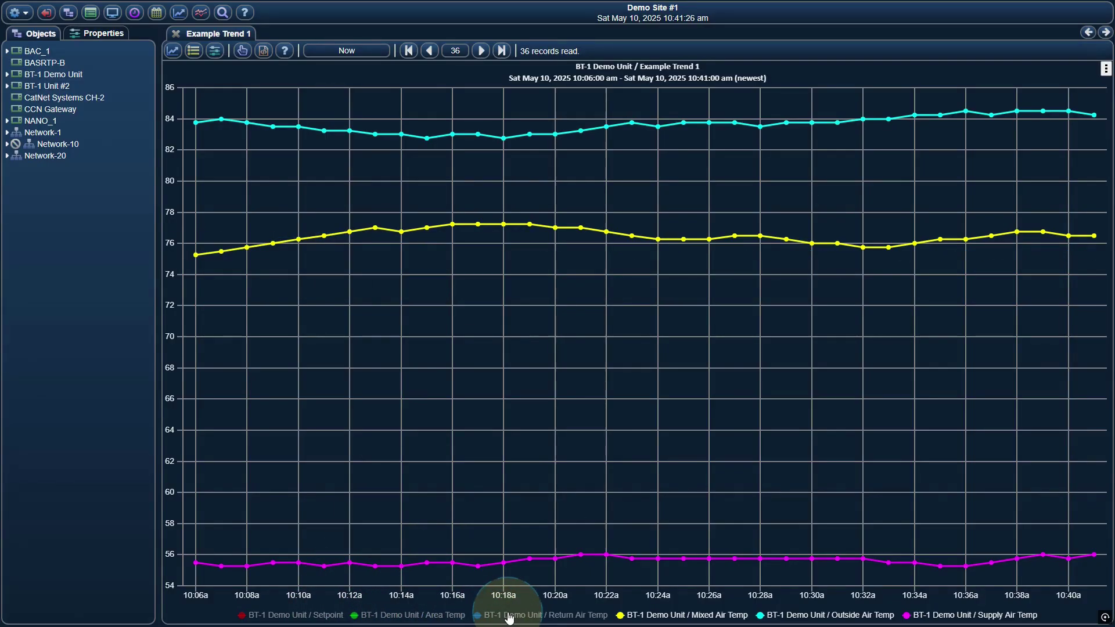
pyautogui.click(509, 616)
pyautogui.click(444, 616)
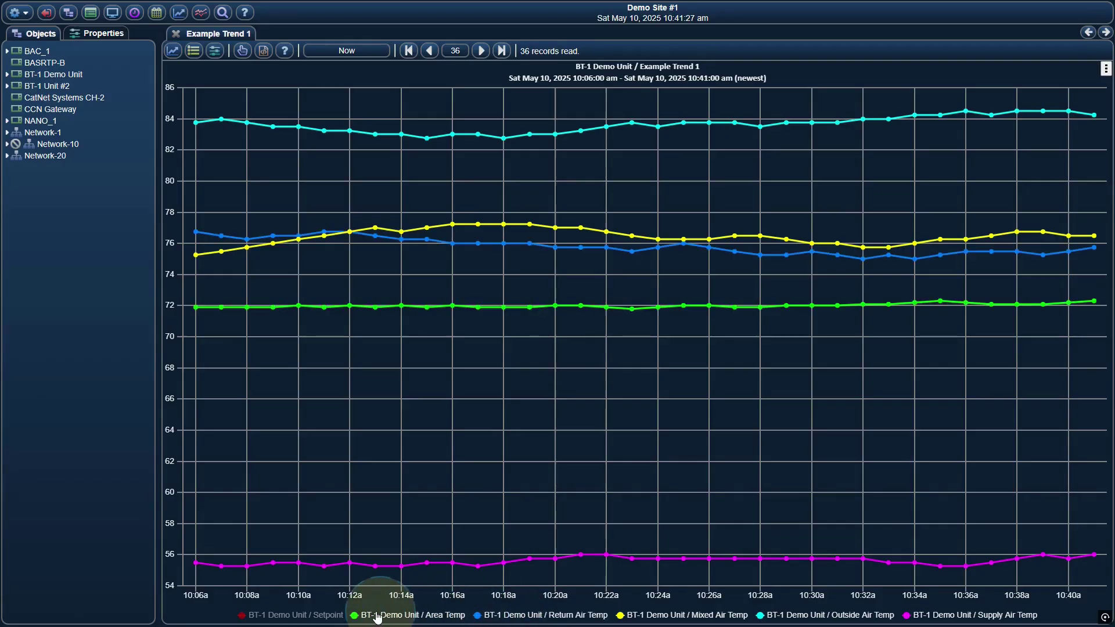
pyautogui.click(335, 617)
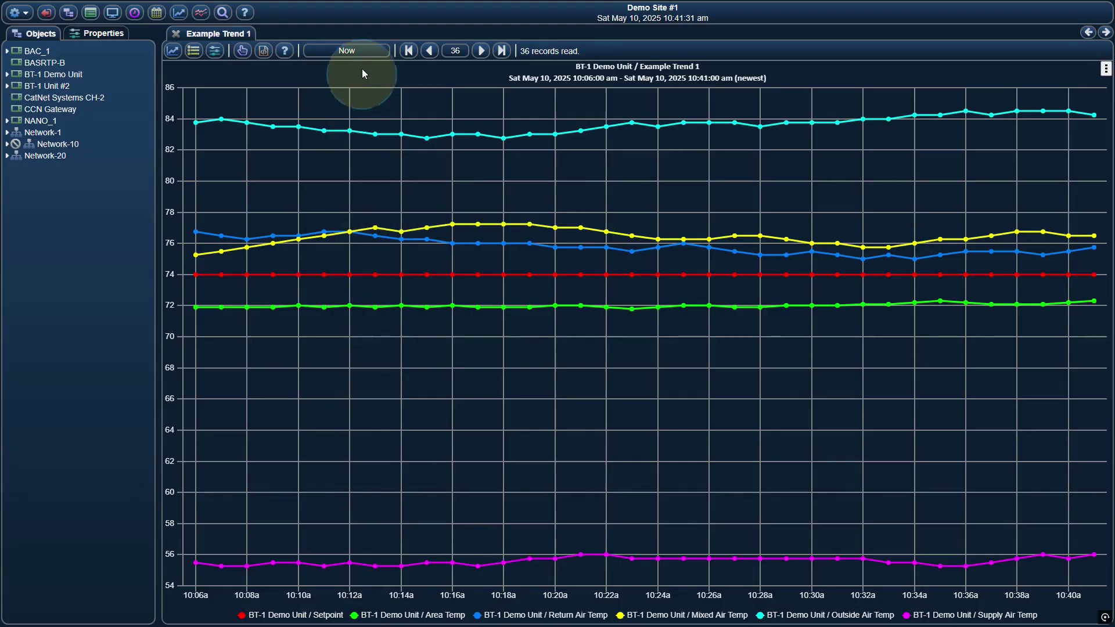
# Display 96 trend records starting from 4 hours ago in Example Trend 1
pyautogui.click(355, 51)
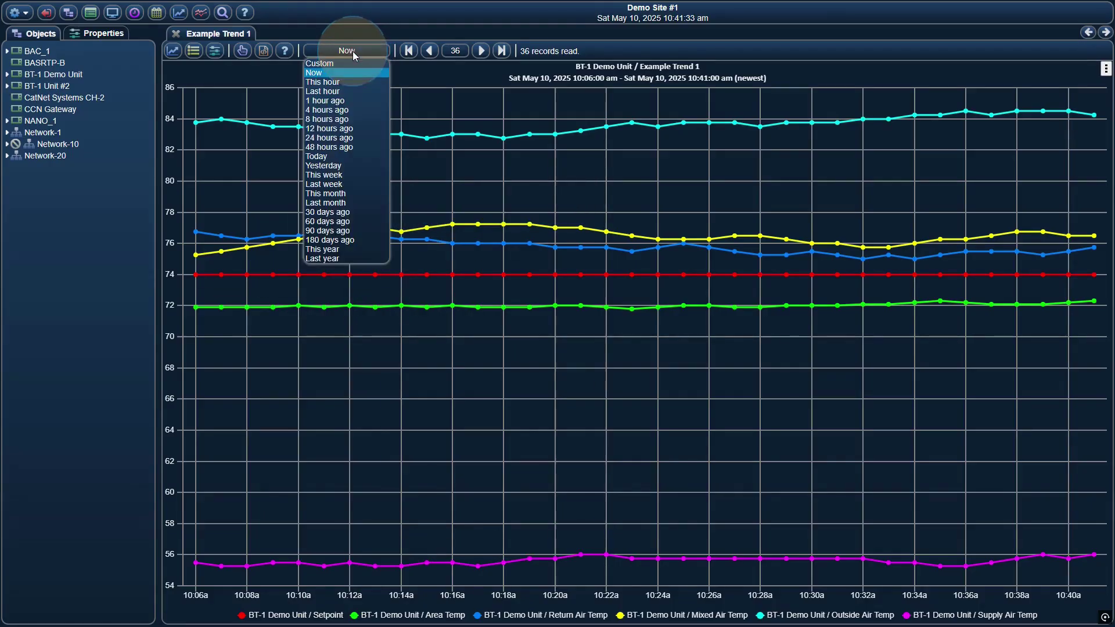
pyautogui.click(348, 110)
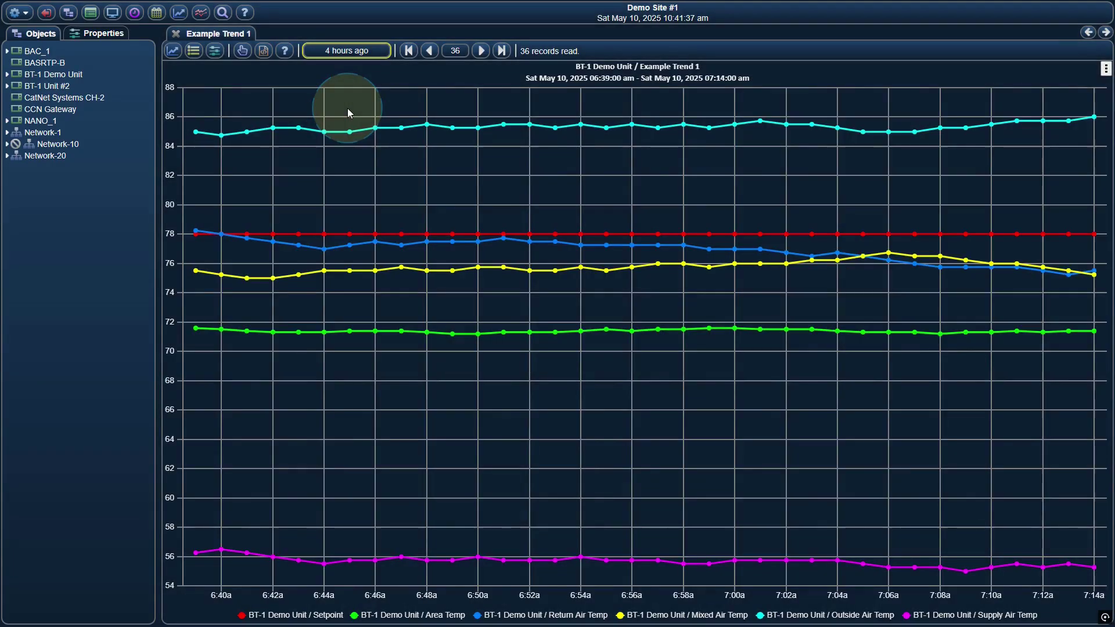
pyautogui.click(455, 51)
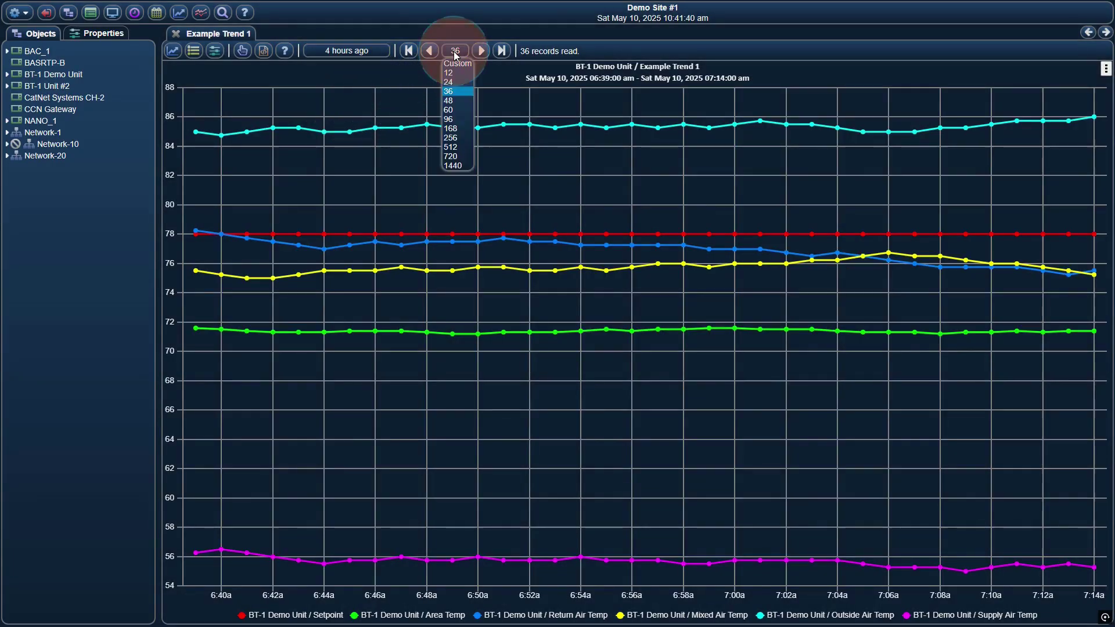
pyautogui.click(453, 119)
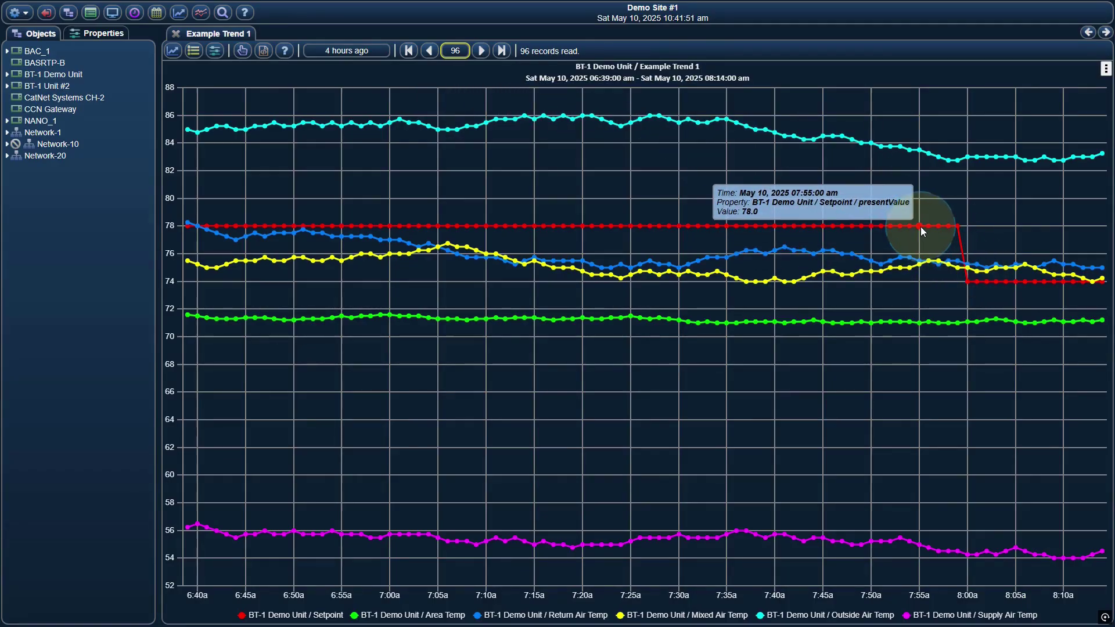
# Page back through two earlier sets of 96 records in Example Trend 1, and return to the newest records
pyautogui.click(433, 50)
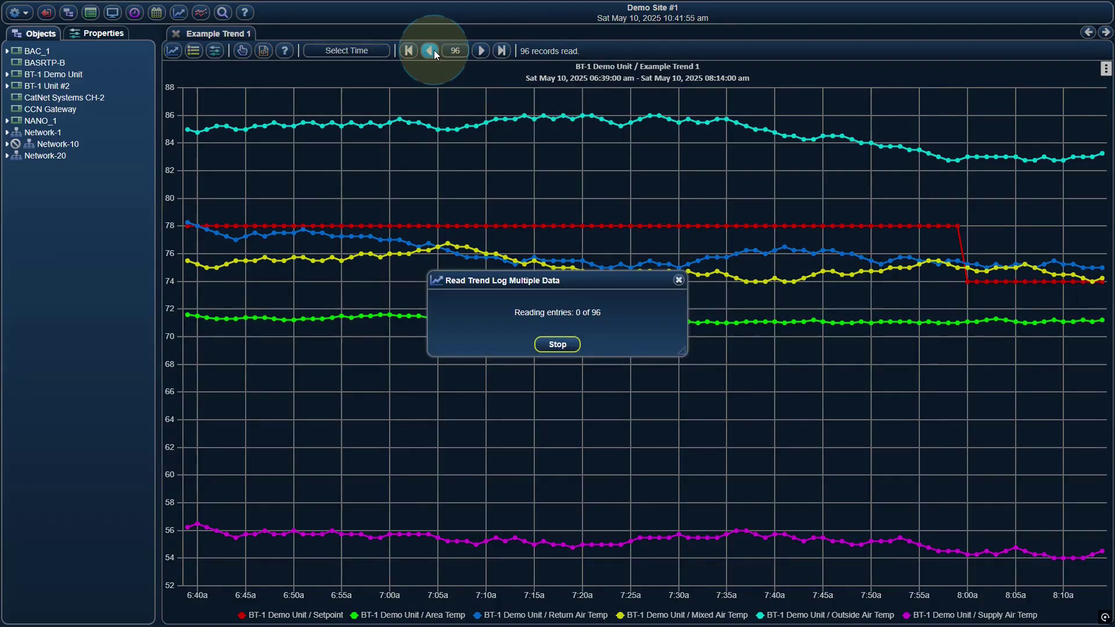
pyautogui.click(433, 51)
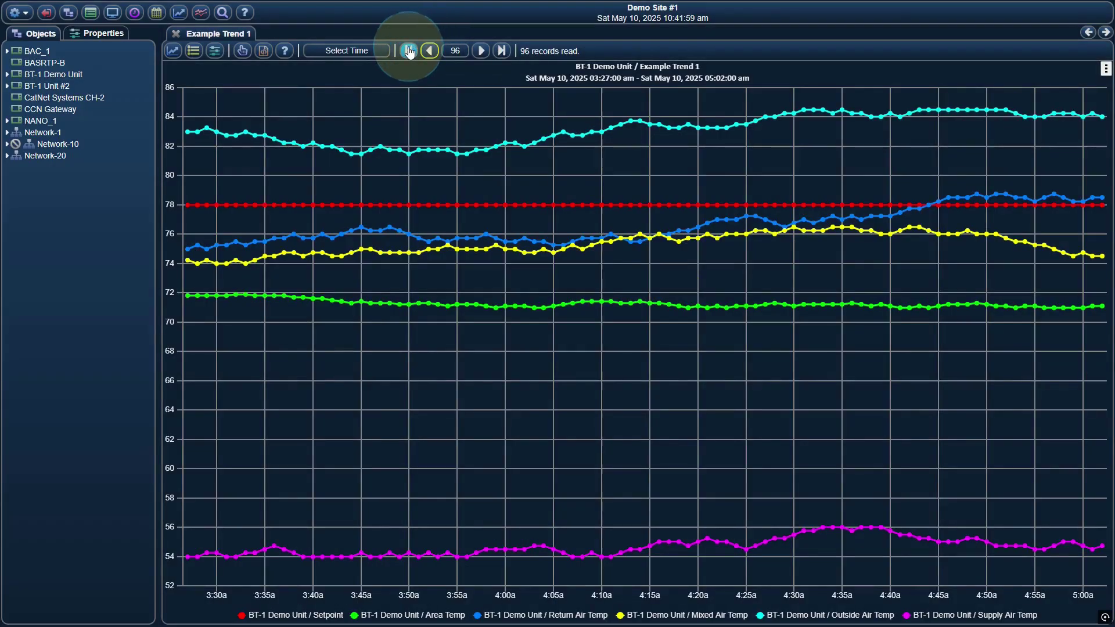
pyautogui.click(502, 51)
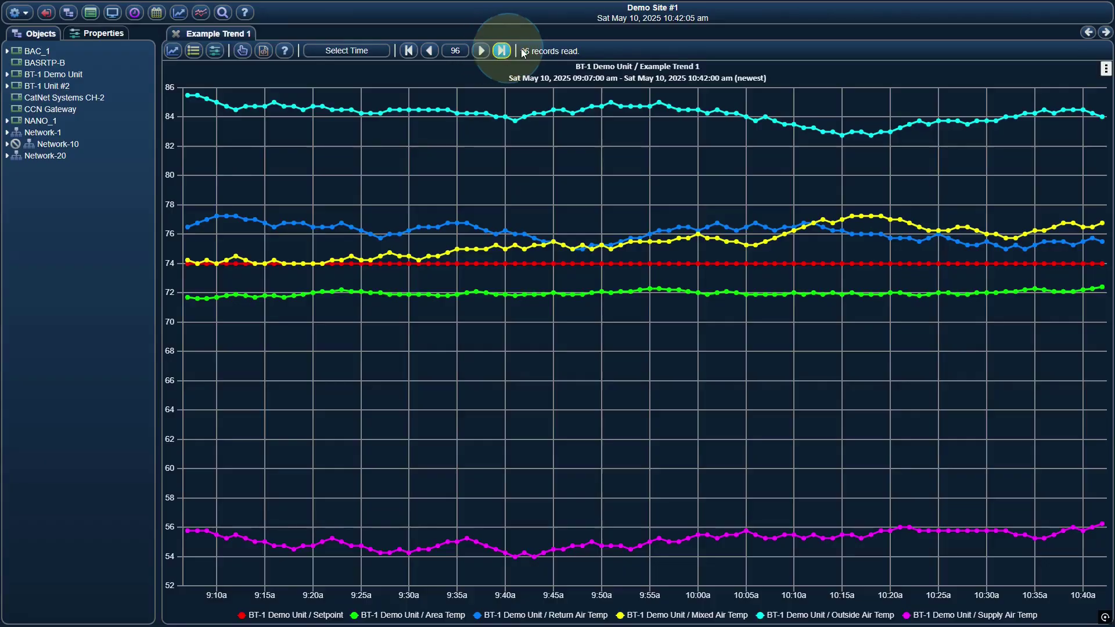
# Save the Example Trend 1 graph as a JPEG image
pyautogui.click(1105, 70)
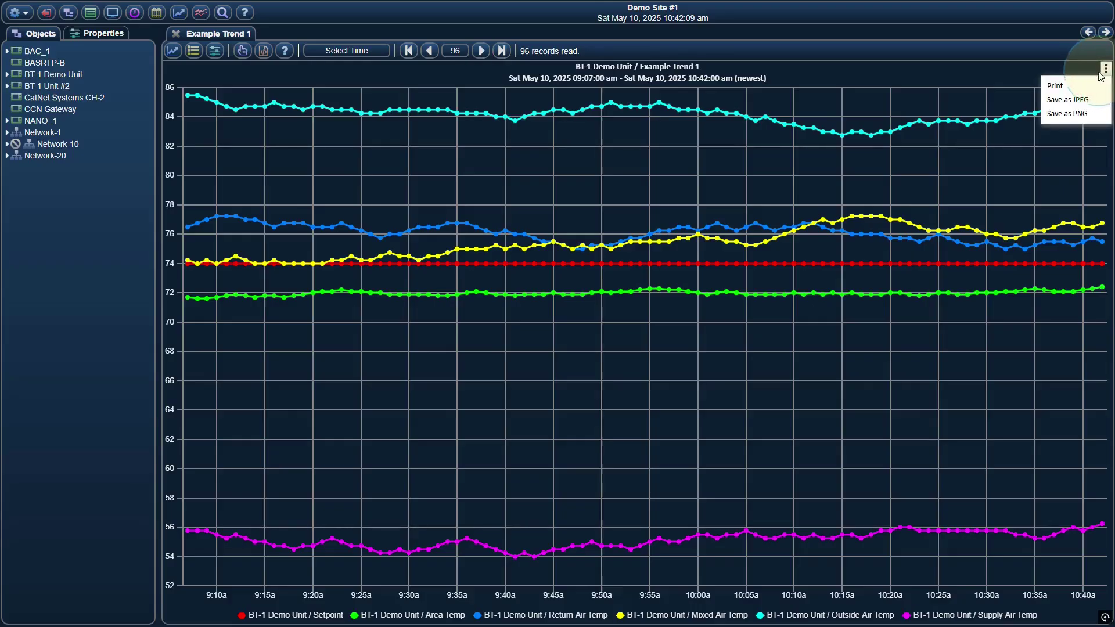
pyautogui.click(1065, 100)
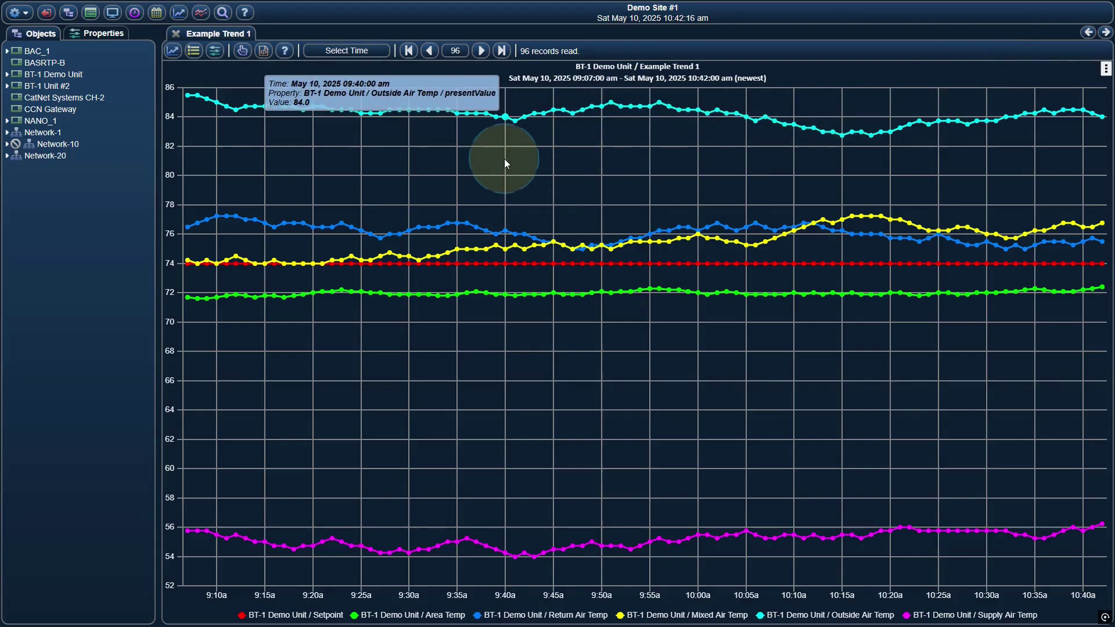
# Zoom the trend graph to about 9:40–10:01 am, pan to later records, and reset the zoom
pyautogui.moveTo(504, 158); pyautogui.dragTo(709, 173)
pyautogui.moveTo(696, 250)
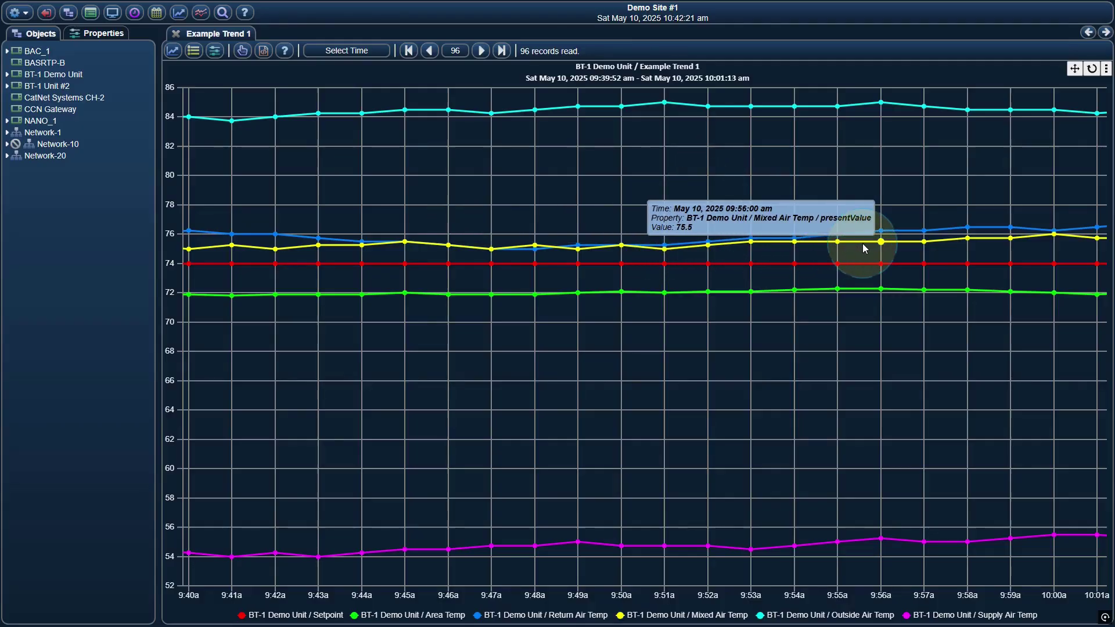
pyautogui.click(1075, 70)
pyautogui.moveTo(983, 142); pyautogui.dragTo(557, 150)
pyautogui.moveTo(903, 164); pyautogui.dragTo(545, 174)
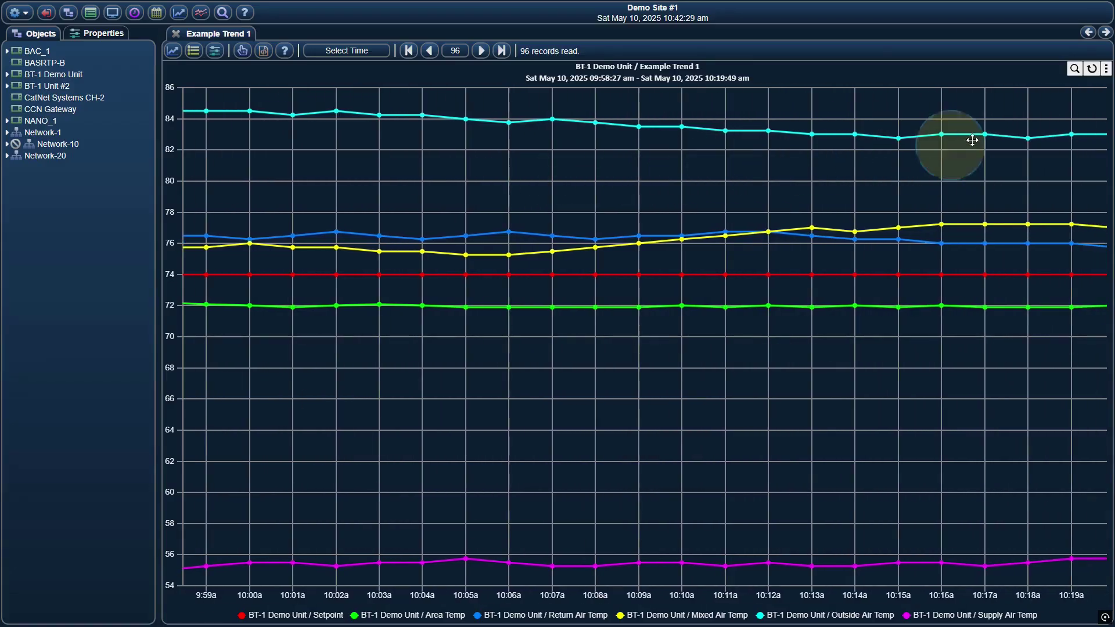
pyautogui.click(1092, 69)
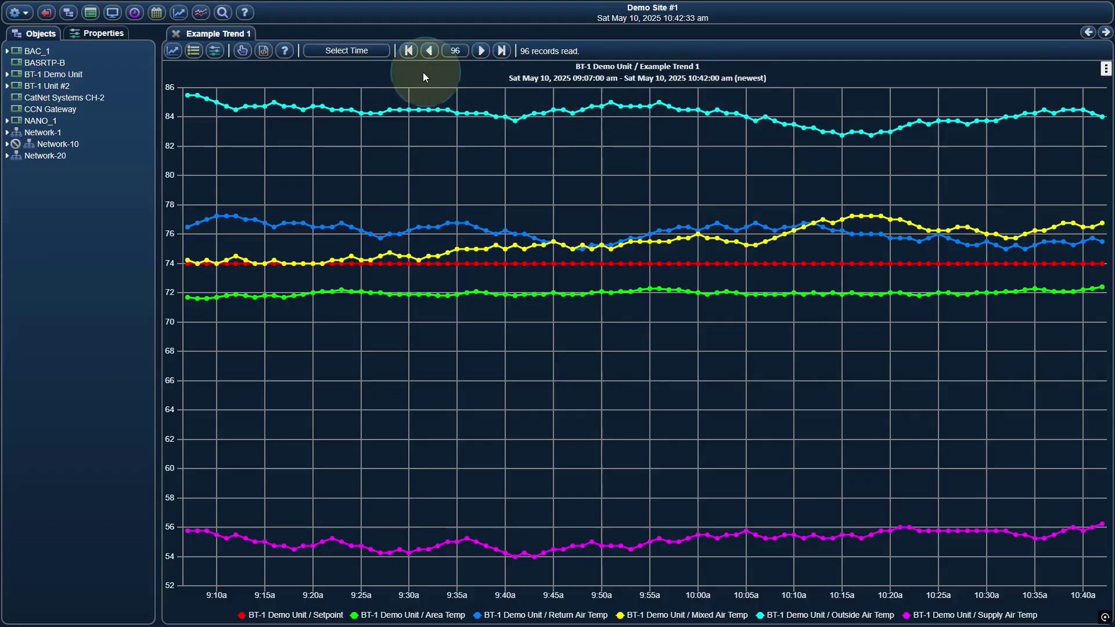
# Show Example Trend 1 as a table, and review its logged records from newest to oldest and back
pyautogui.click(193, 50)
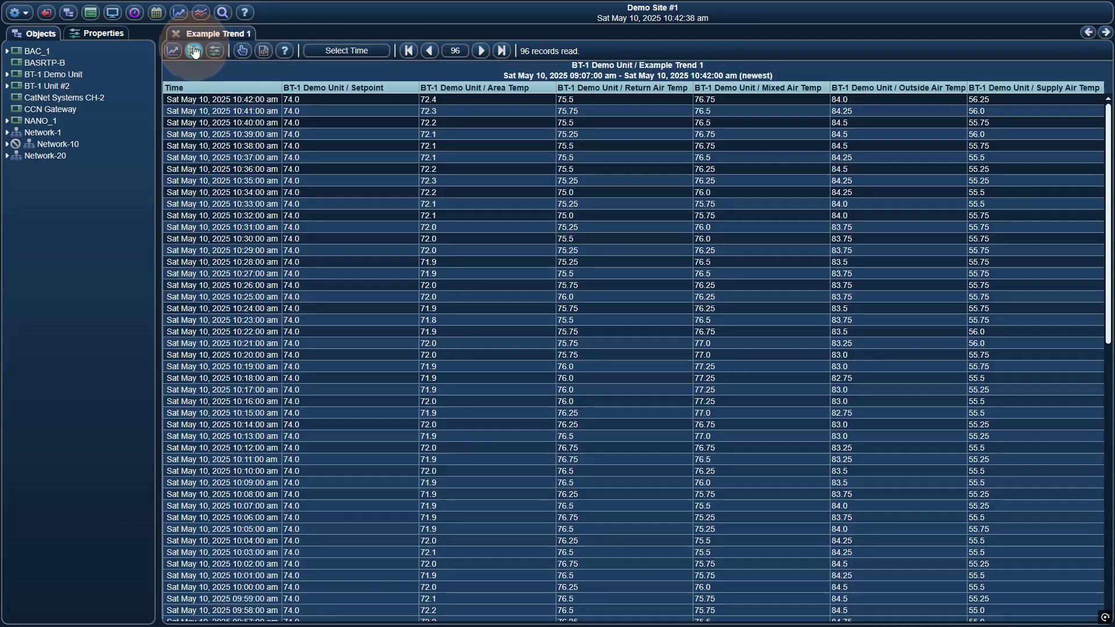
pyautogui.click(369, 112)
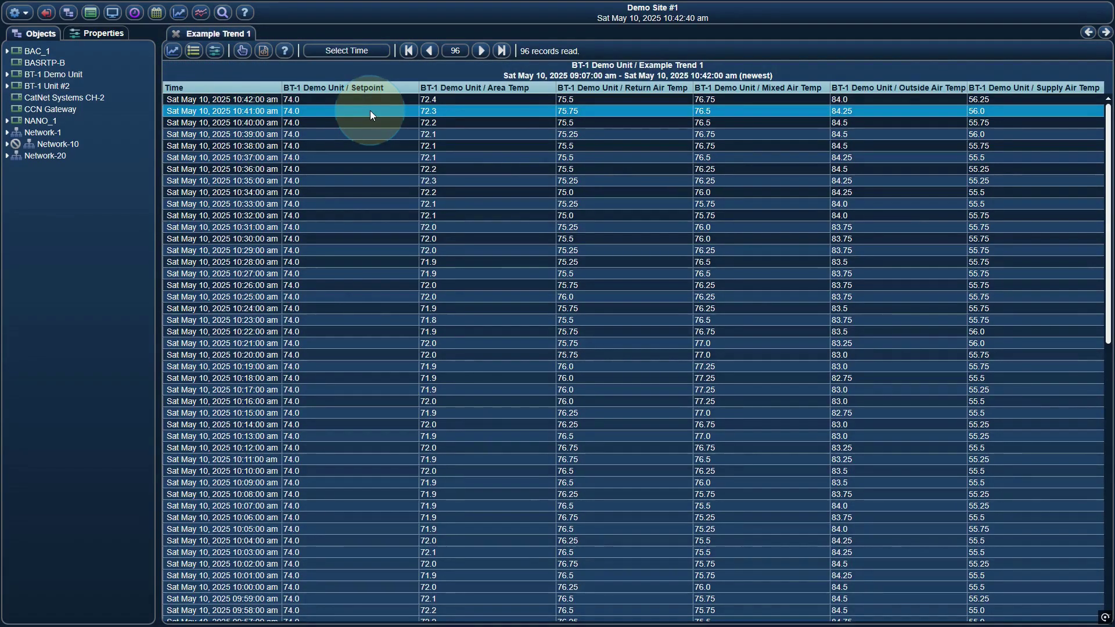
pyautogui.scroll(-10, 368, 113)
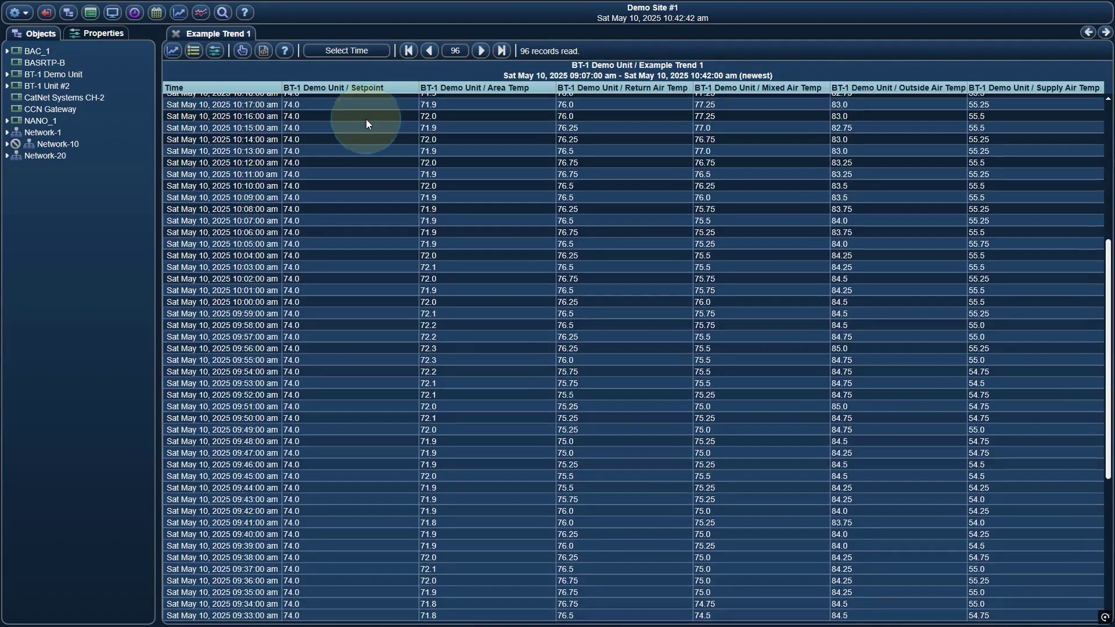
pyautogui.click(366, 123)
pyautogui.scroll(-3, 363, 120)
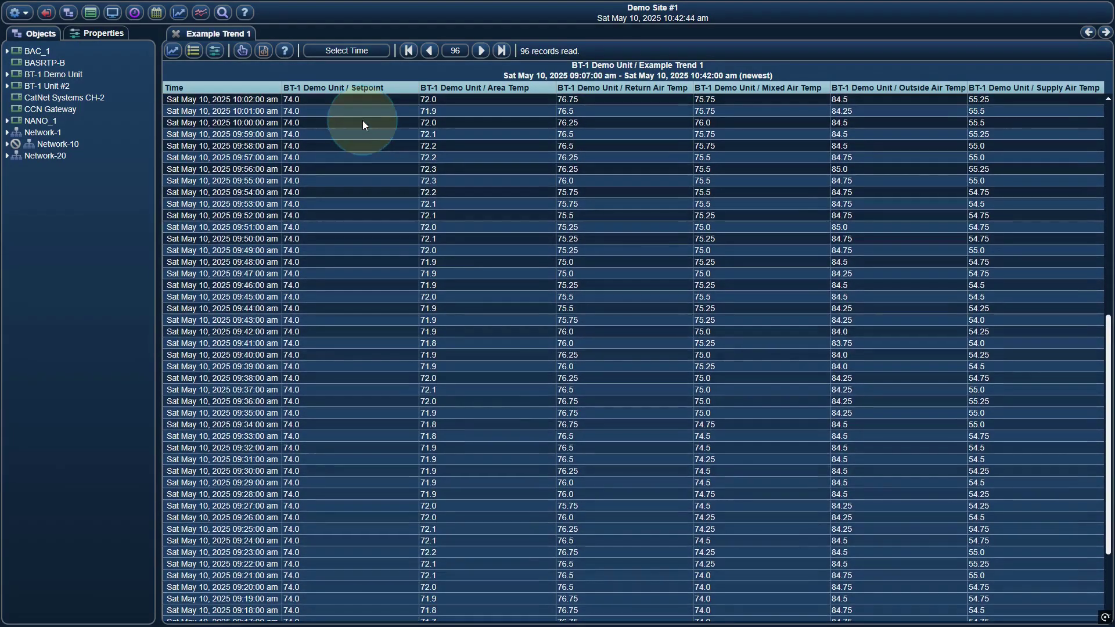
pyautogui.click(361, 122)
pyautogui.scroll(13, 360, 124)
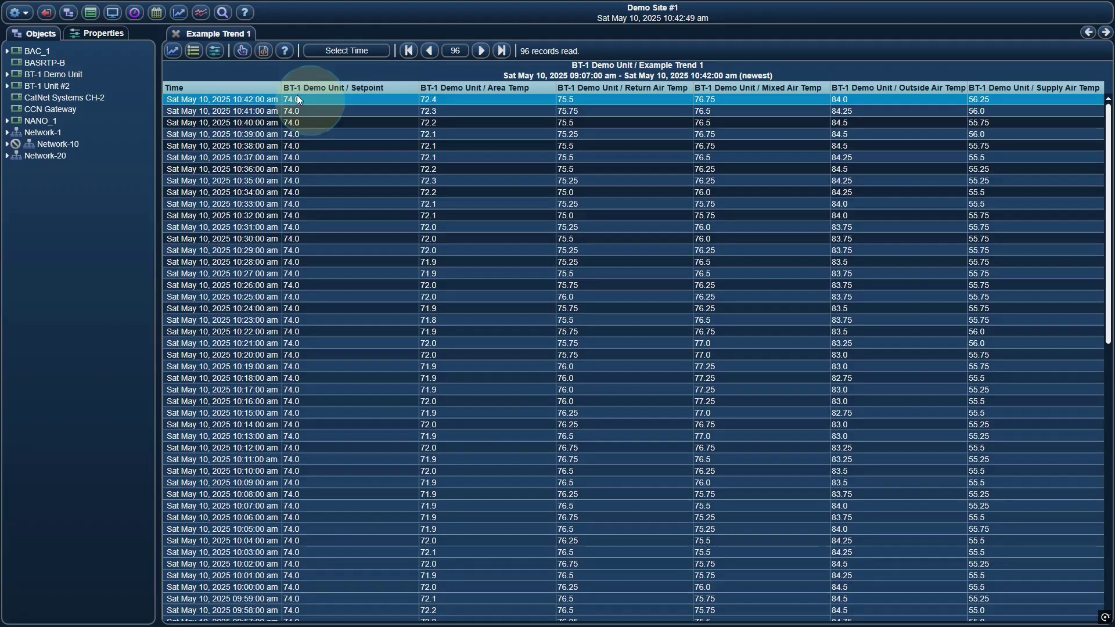
# View the properties of Example Trend 1, inspect the Return Air Temp trace in its trace settings, and discard any changes
pyautogui.click(213, 53)
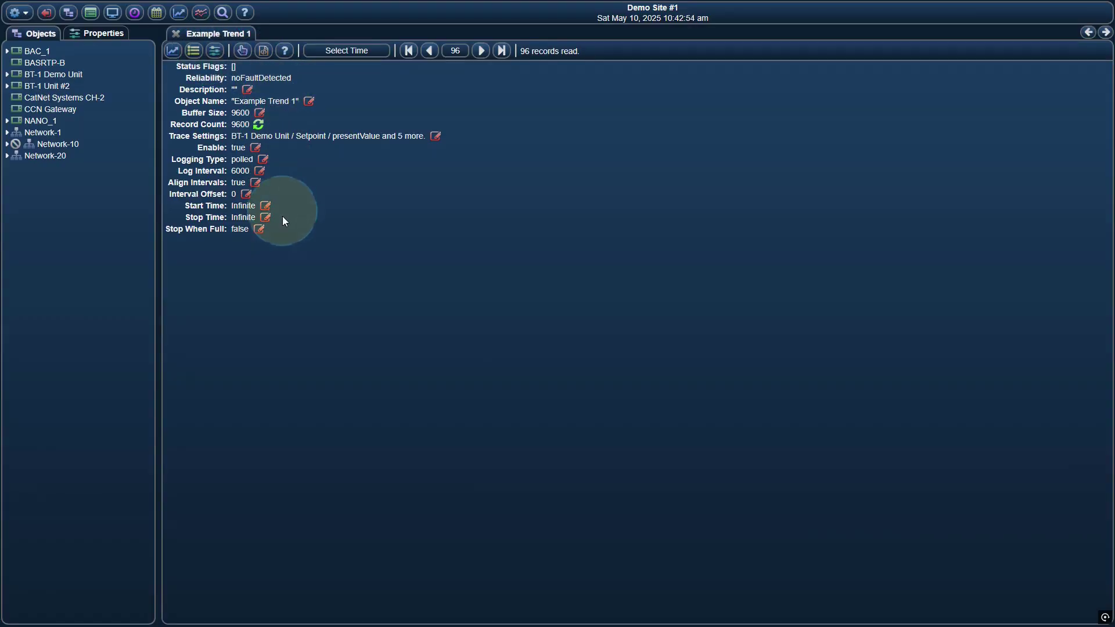
pyautogui.moveTo(260, 176)
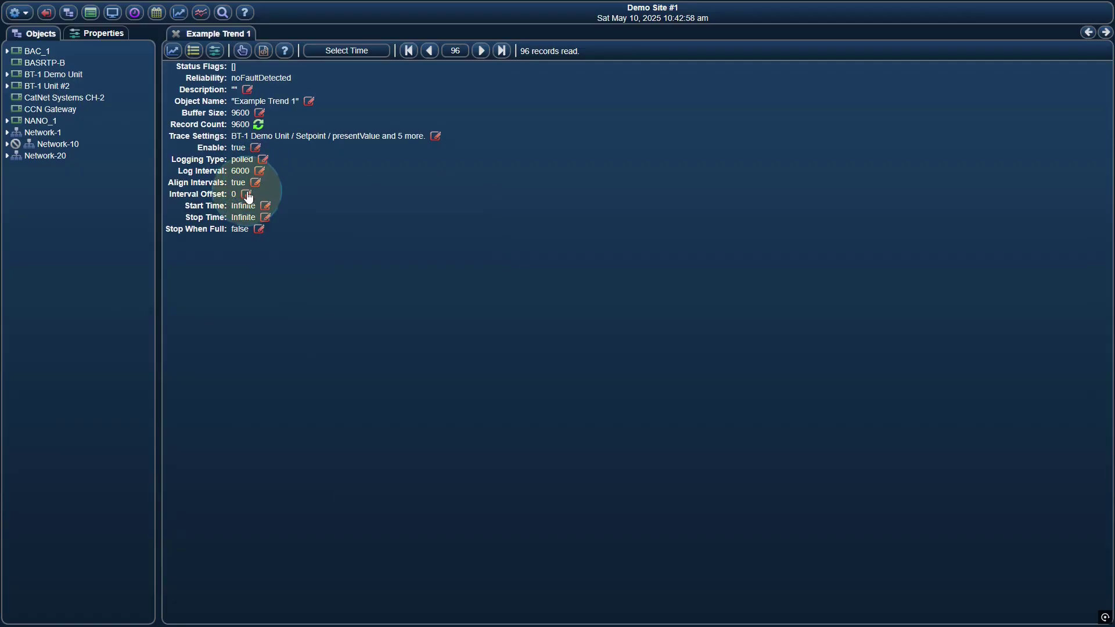
pyautogui.click(438, 138)
pyautogui.click(643, 270)
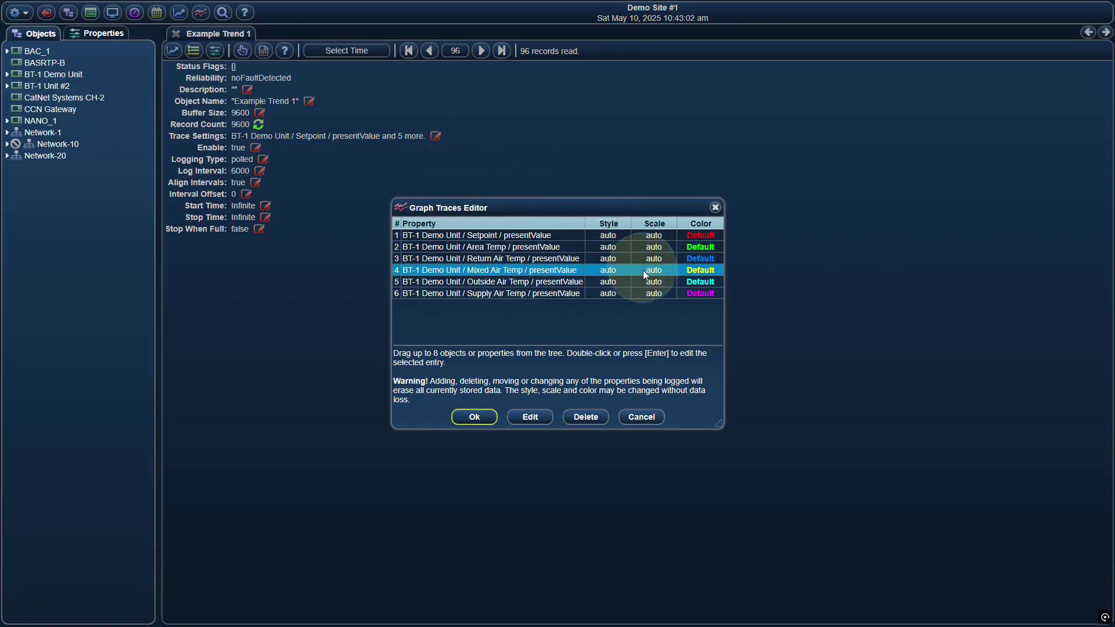
pyautogui.click(643, 282)
pyautogui.click(619, 258)
pyautogui.doubleClick(618, 256)
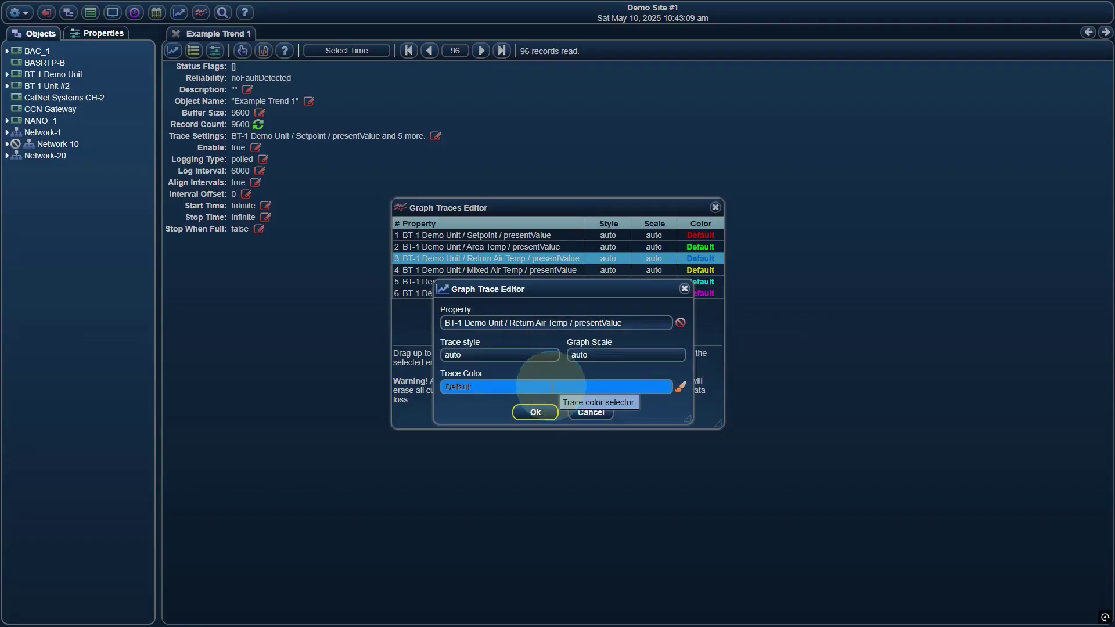
pyautogui.click(534, 411)
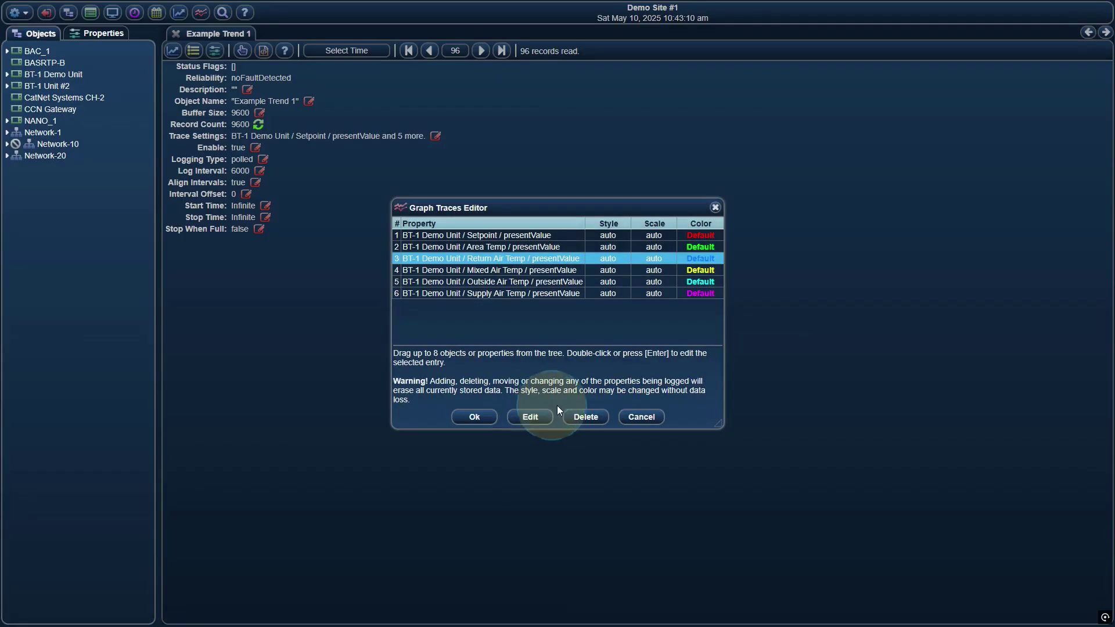
pyautogui.click(633, 413)
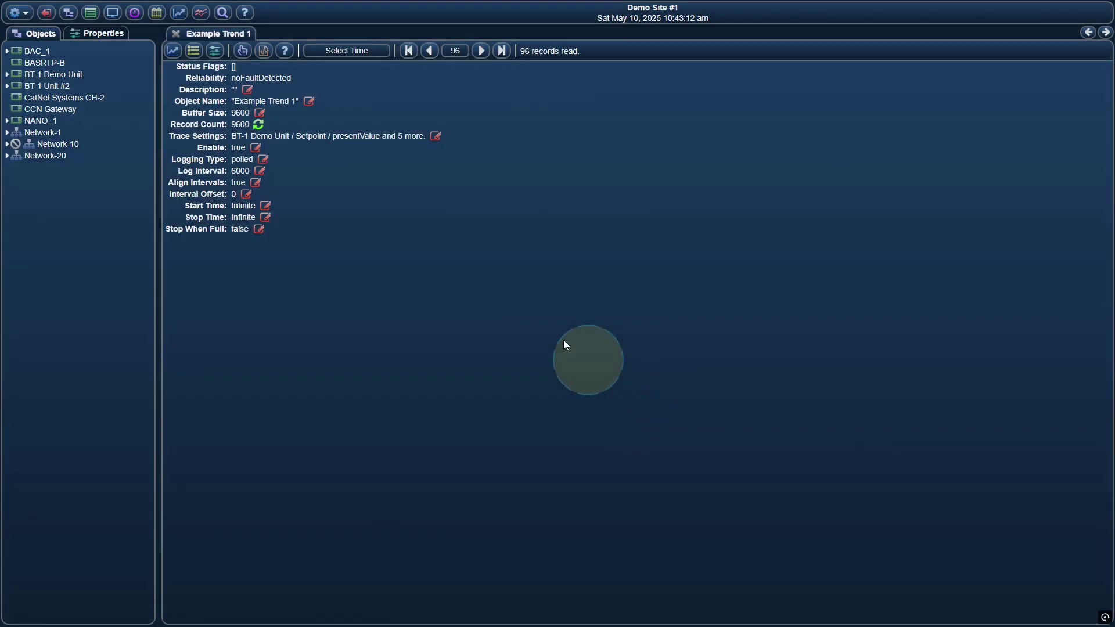
# Return Example Trend 1 to the graph view, trigger it to collect a record immediately, and read the newest records
pyautogui.click(172, 52)
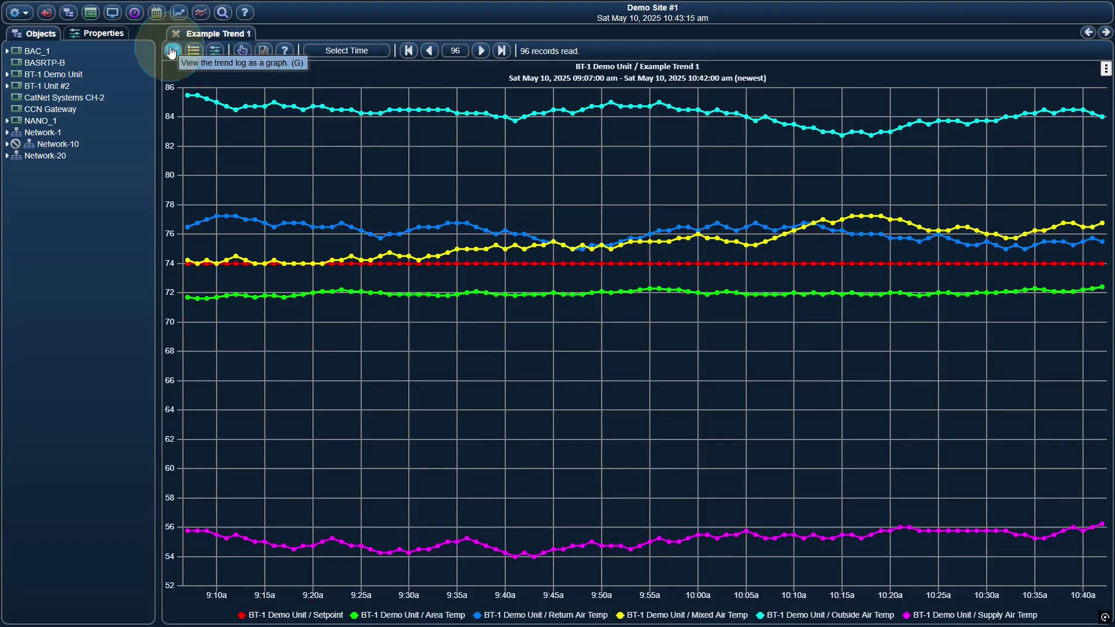
pyautogui.click(242, 54)
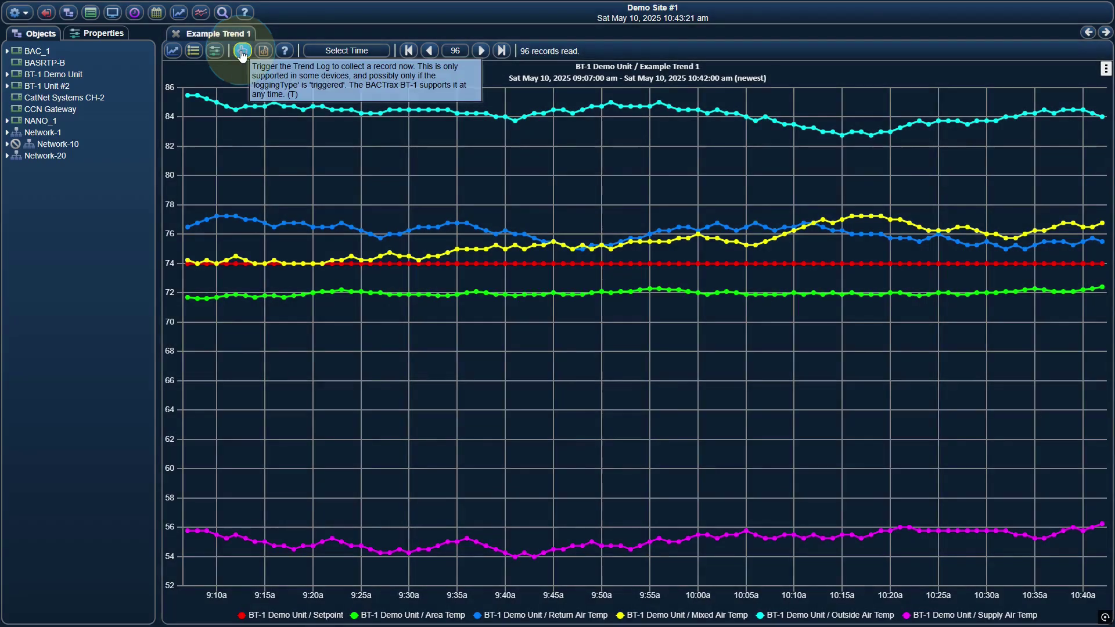
pyautogui.click(501, 50)
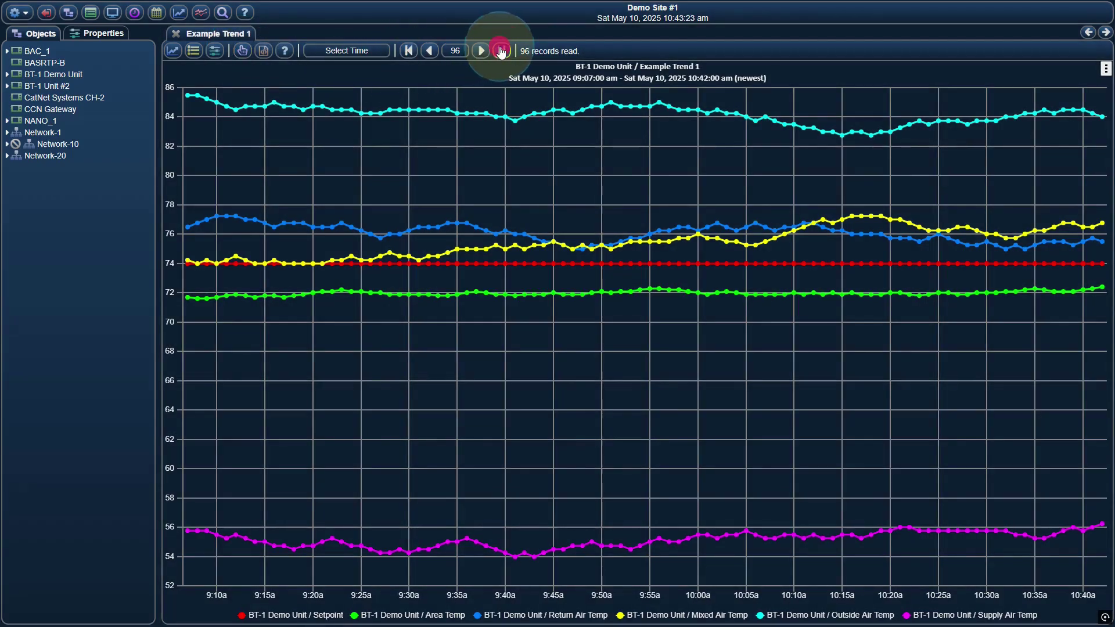